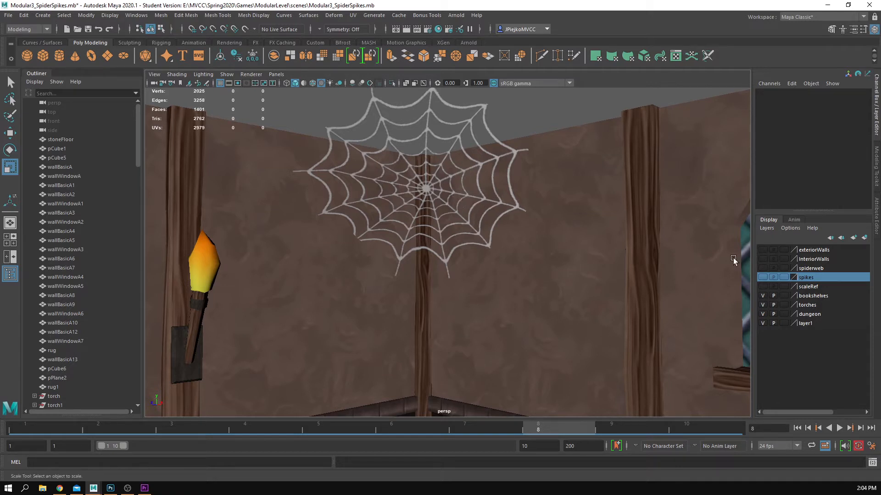
Hide the bookshelves, dungeon and torches display layers.
{"action": "left_click", "coordinate": [762, 296]}
{"action": "left_click", "coordinate": [762, 308]}
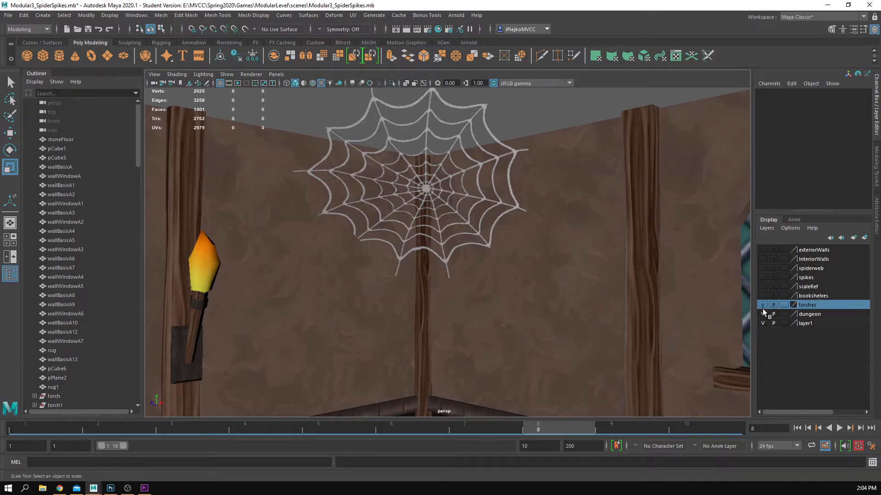
{"action": "left_click", "coordinate": [763, 314]}
{"action": "key", "text": "f"}
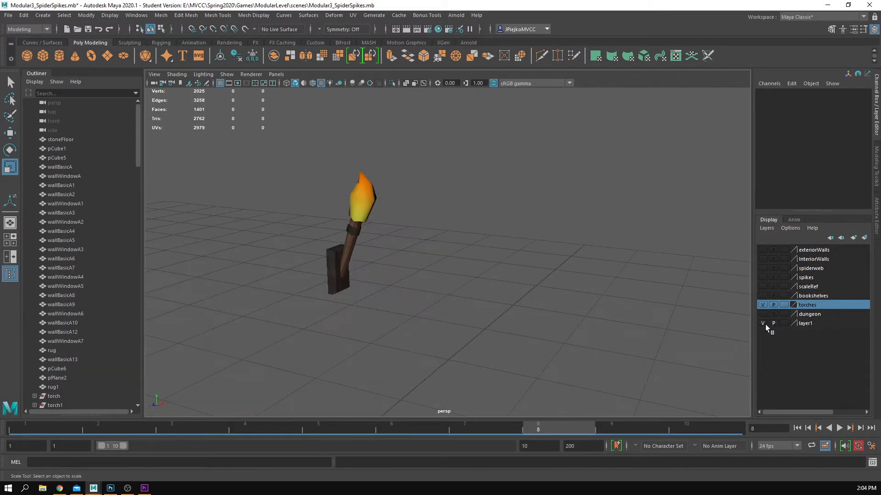
{"action": "left_click", "coordinate": [763, 305]}
Show the spiderweb layer, examine the existing web mesh from above, and hide the layer again.
{"action": "left_click", "coordinate": [767, 268]}
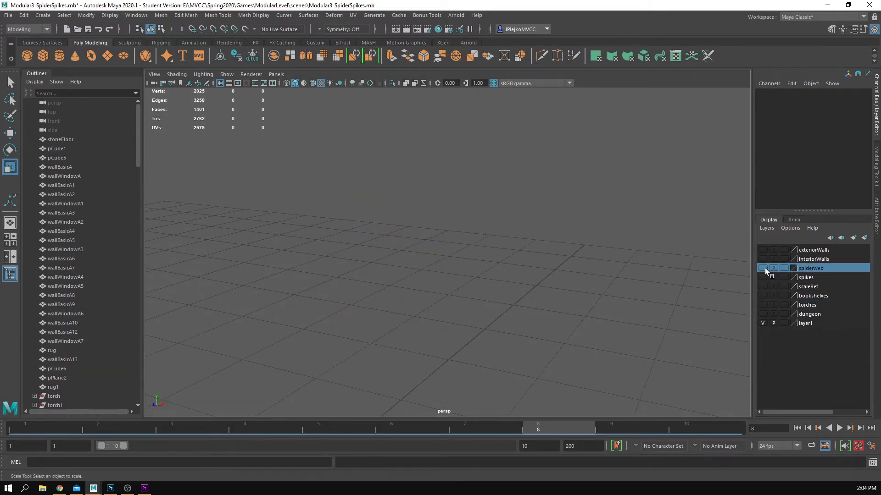
{"action": "left_click", "coordinate": [763, 268]}
{"action": "left_click", "coordinate": [492, 297]}
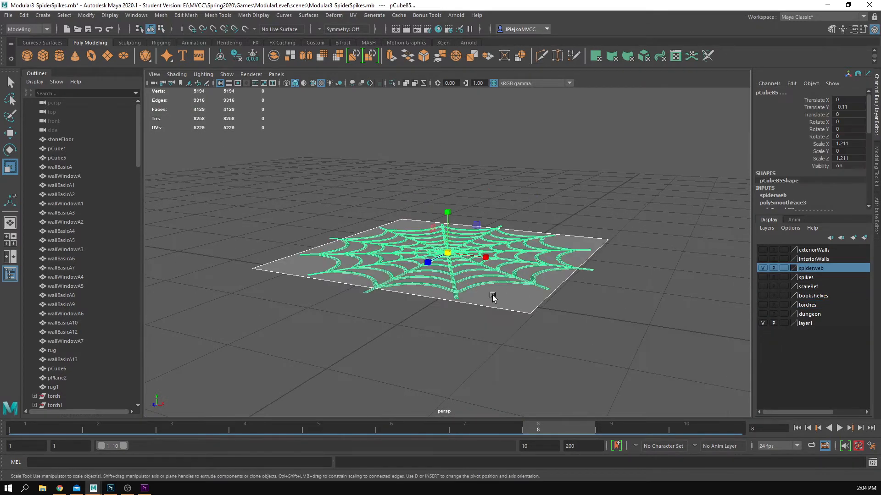
{"action": "left_click_drag", "start_coordinate": [492, 298], "coordinate": [476, 203], "text": "alt"}
{"action": "left_click", "coordinate": [600, 334]}
{"action": "left_click", "coordinate": [514, 178]}
{"action": "left_click_drag", "start_coordinate": [419, 302], "coordinate": [425, 280], "text": "alt"}
{"action": "left_click_drag", "start_coordinate": [639, 277], "coordinate": [646, 276], "text": "alt"}
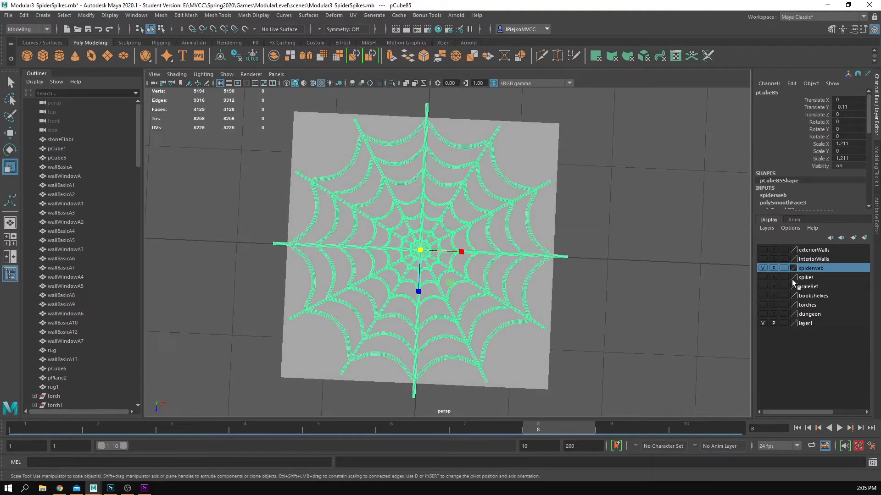
{"action": "left_click", "coordinate": [763, 268]}
Create a polygon pipe with radius 1, height 2, thickness 0.5 and 24 axis divisions.
{"action": "left_click_drag", "start_coordinate": [469, 186], "coordinate": [538, 261], "text": "alt"}
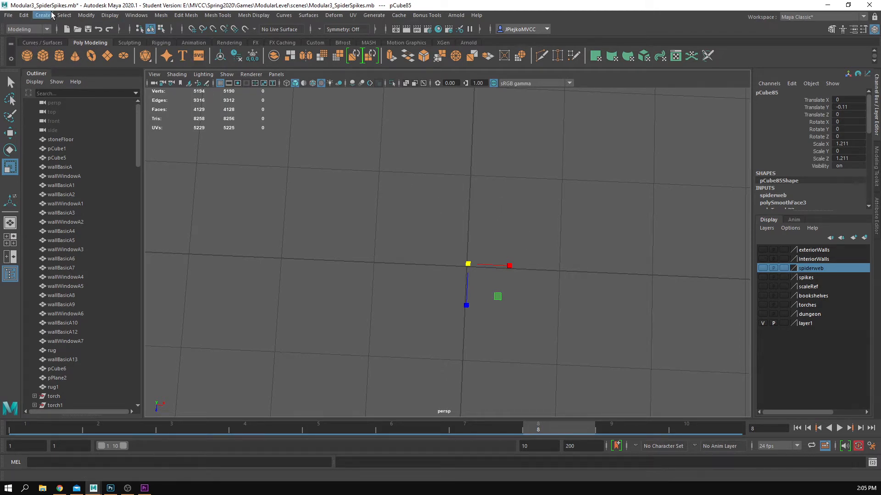
{"action": "left_click", "coordinate": [52, 14]}
{"action": "mouse_move", "coordinate": [68, 49]}
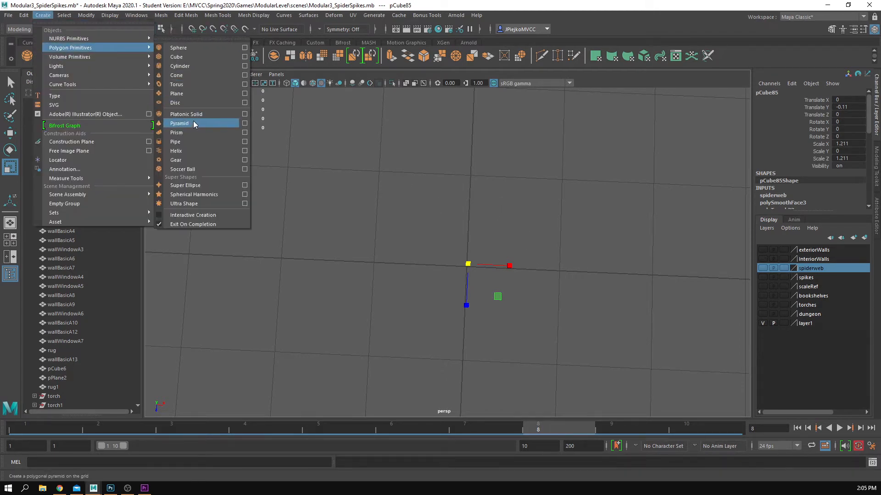
{"action": "left_click", "coordinate": [244, 142]}
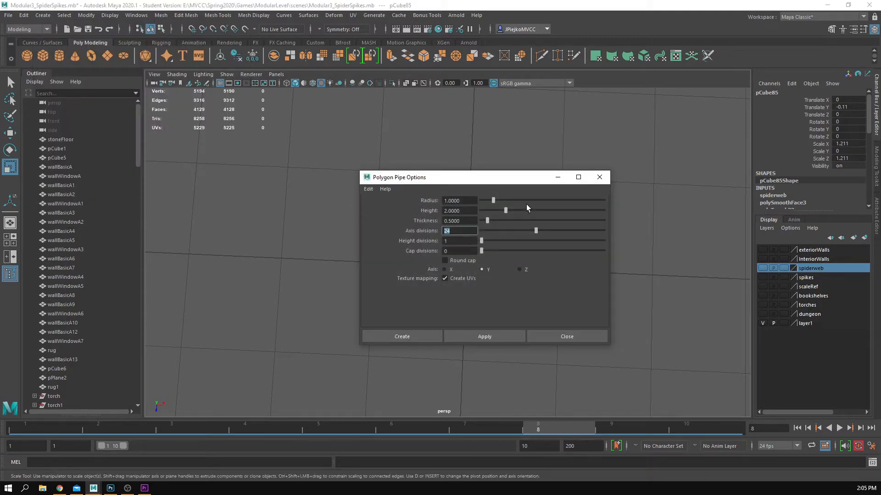
{"action": "left_click", "coordinate": [491, 335]}
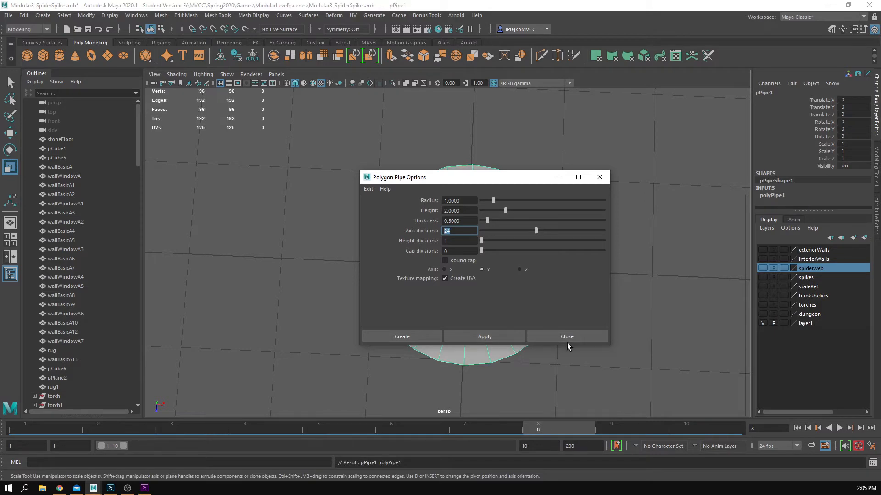
{"action": "left_click", "coordinate": [558, 335]}
Delete the pipe's inner, outer and bottom faces, keeping only the flat ring of top faces.
{"action": "left_click_drag", "start_coordinate": [558, 335], "coordinate": [540, 294], "text": "alt"}
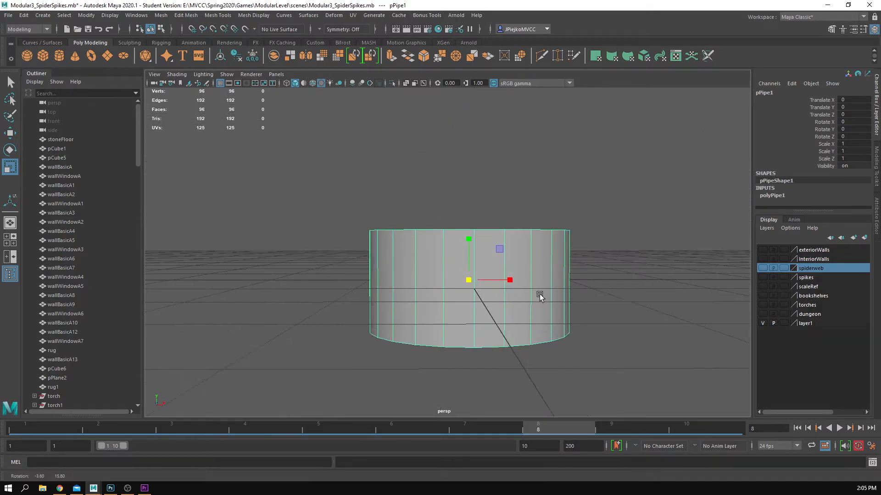
{"action": "left_click_drag", "start_coordinate": [228, 214], "coordinate": [724, 409]}
{"action": "left_click_drag", "start_coordinate": [582, 365], "coordinate": [581, 353], "text": "alt"}
{"action": "left_click_drag", "start_coordinate": [656, 410], "coordinate": [273, 297]}
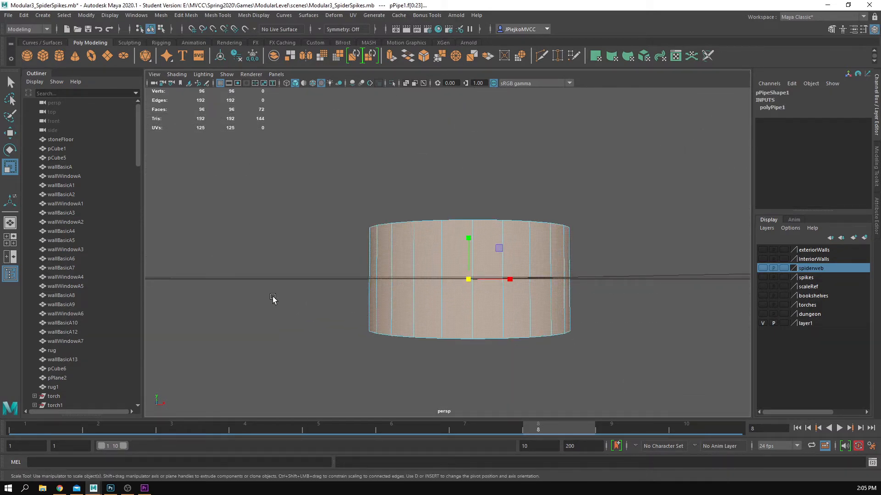
{"action": "key", "text": "Delete"}
{"action": "left_click_drag", "start_coordinate": [440, 220], "coordinate": [456, 305], "text": "alt"}
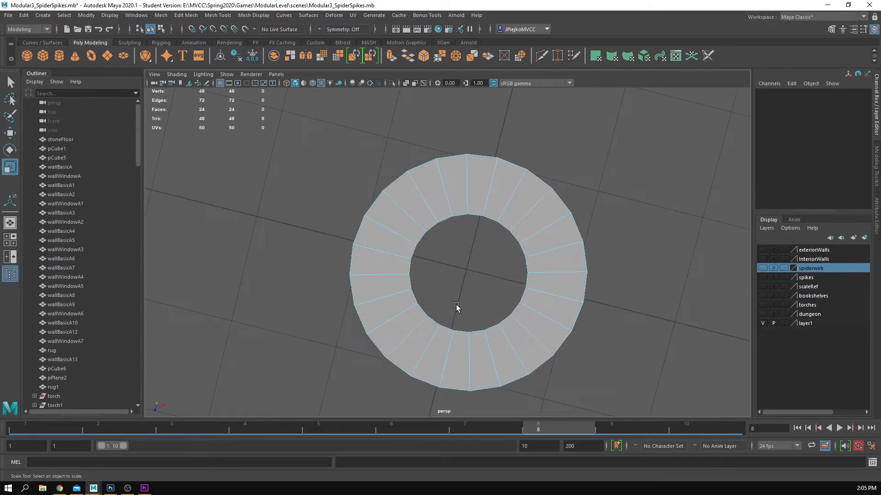
Scale the flat ring's inner edge loop outward to make the ring a thin band.
{"action": "double_click", "coordinate": [480, 216]}
{"action": "left_click_drag", "start_coordinate": [468, 271], "coordinate": [444, 175]}
{"action": "middle_click_drag", "start_coordinate": [410, 176], "coordinate": [517, 157], "text": "alt"}
{"action": "right_click_drag", "start_coordinate": [517, 156], "coordinate": [624, 151]}
{"action": "middle_click_drag", "start_coordinate": [625, 152], "coordinate": [585, 210], "text": "alt"}
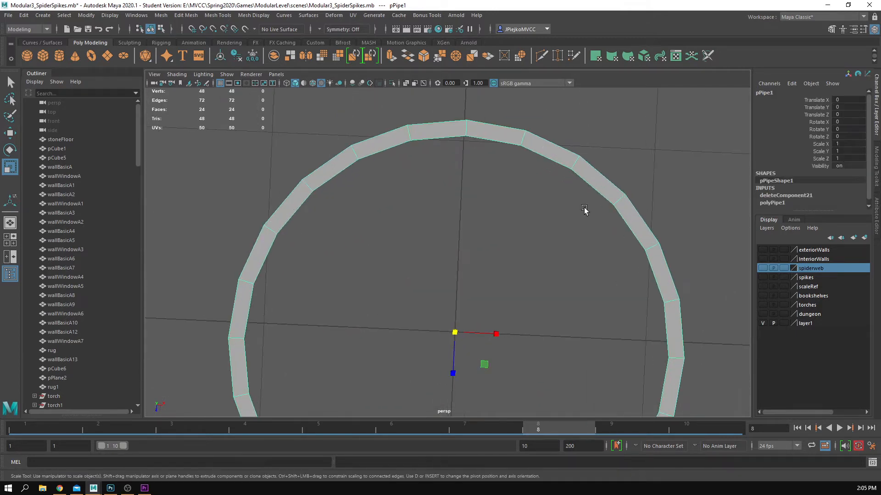
{"action": "middle_click_drag", "start_coordinate": [387, 281], "coordinate": [373, 306], "text": "alt"}
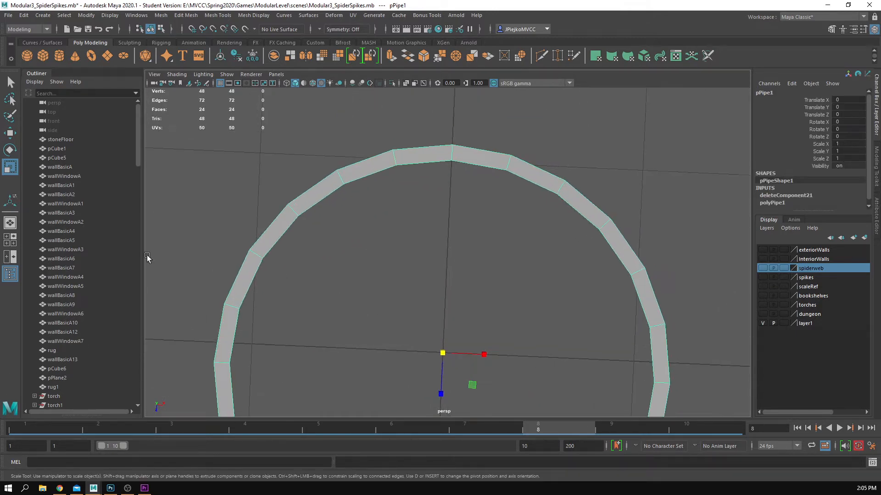
{"action": "right_click_drag", "start_coordinate": [479, 173], "coordinate": [464, 156]}
{"action": "left_click", "coordinate": [451, 155]}
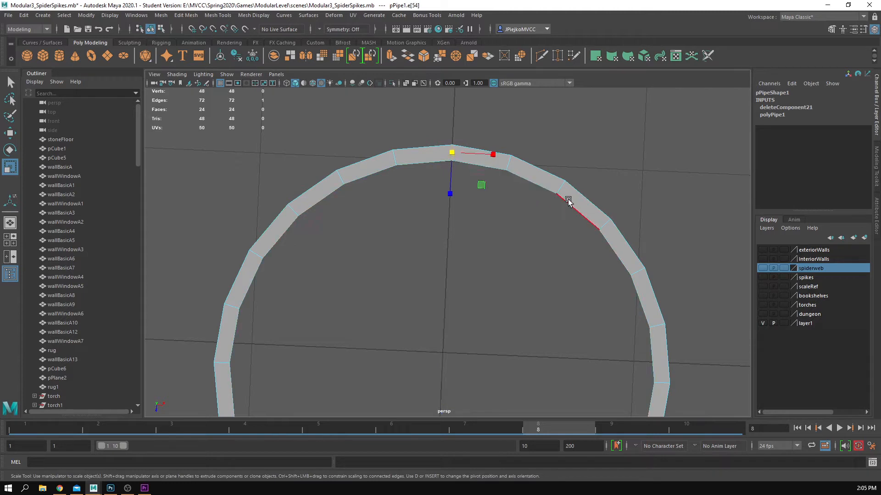
{"action": "left_click", "coordinate": [522, 168], "text": "shift"}
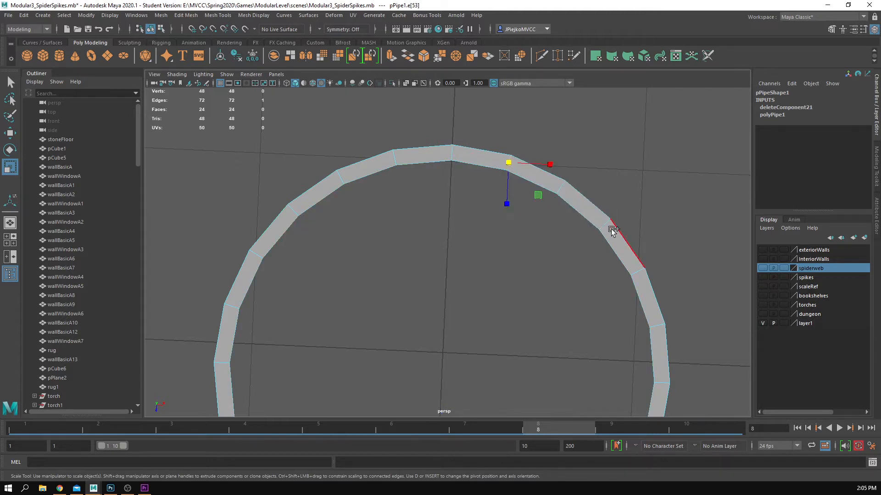
{"action": "scroll", "coordinate": [604, 262], "scroll_direction": "up", "scroll_amount": 3}
{"action": "left_click", "coordinate": [568, 184], "text": "shift"}
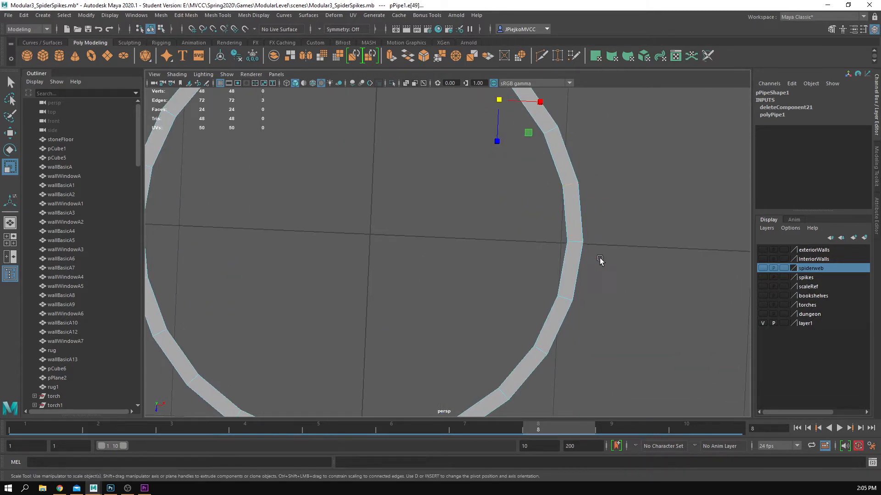
{"action": "right_click_drag", "start_coordinate": [600, 262], "coordinate": [437, 228], "text": "alt"}
Select every other inner and outer vertex pair around the ring and scale them inward to form a 12-pointed star.
{"action": "right_click_drag", "start_coordinate": [433, 166], "coordinate": [408, 162]}
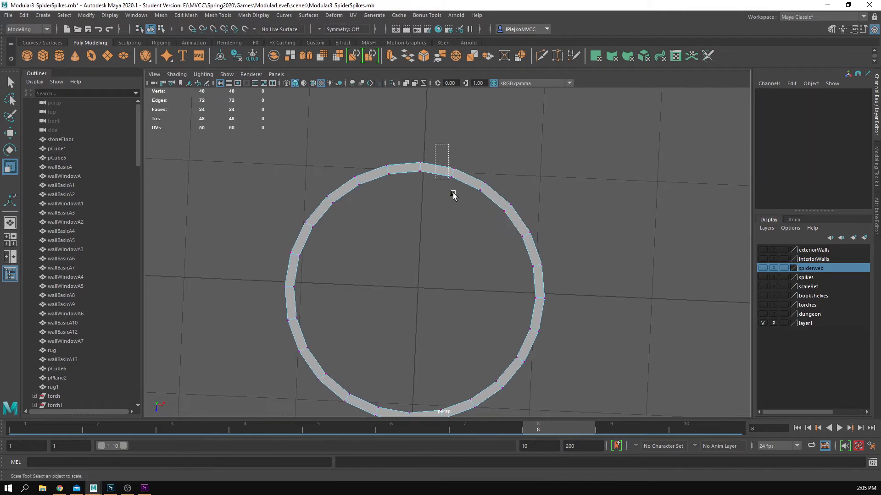
{"action": "left_click_drag", "start_coordinate": [453, 195], "coordinate": [447, 177]}
{"action": "left_click", "coordinate": [452, 171], "text": "shift"}
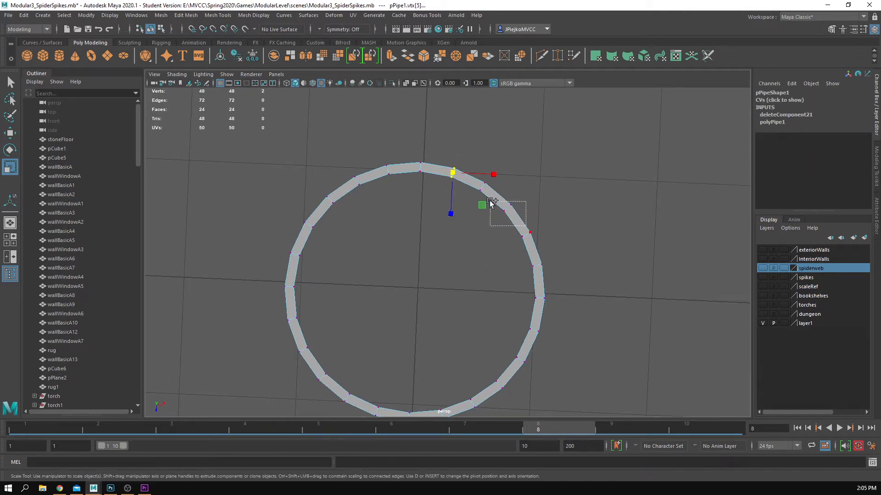
{"action": "left_click_drag", "start_coordinate": [491, 201], "coordinate": [491, 203], "text": "shift"}
{"action": "left_click_drag", "start_coordinate": [527, 258], "coordinate": [546, 272], "text": "shift"}
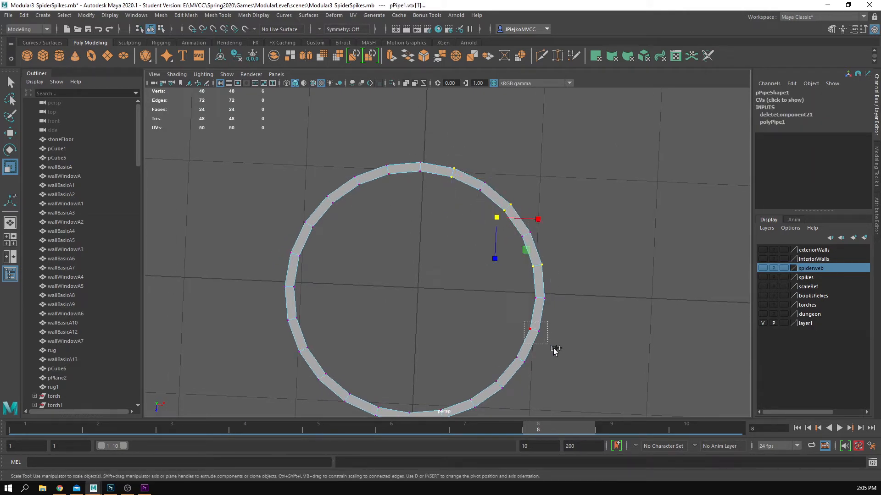
{"action": "left_click_drag", "start_coordinate": [554, 351], "coordinate": [554, 351], "text": "shift"}
{"action": "middle_click_drag", "start_coordinate": [554, 351], "coordinate": [549, 289], "text": "alt"}
{"action": "left_click_drag", "start_coordinate": [502, 314], "coordinate": [536, 349], "text": "shift"}
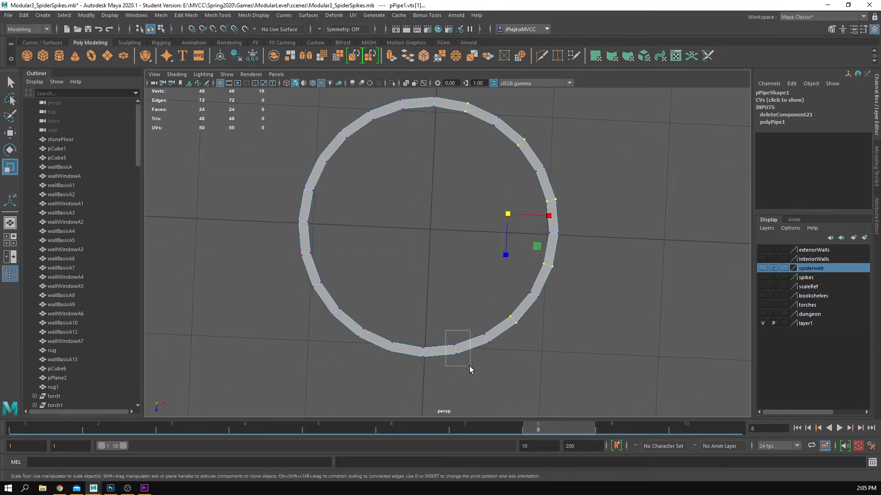
{"action": "left_click_drag", "start_coordinate": [469, 367], "coordinate": [469, 367], "text": "shift"}
{"action": "left_click_drag", "start_coordinate": [385, 334], "coordinate": [393, 345], "text": "shift"}
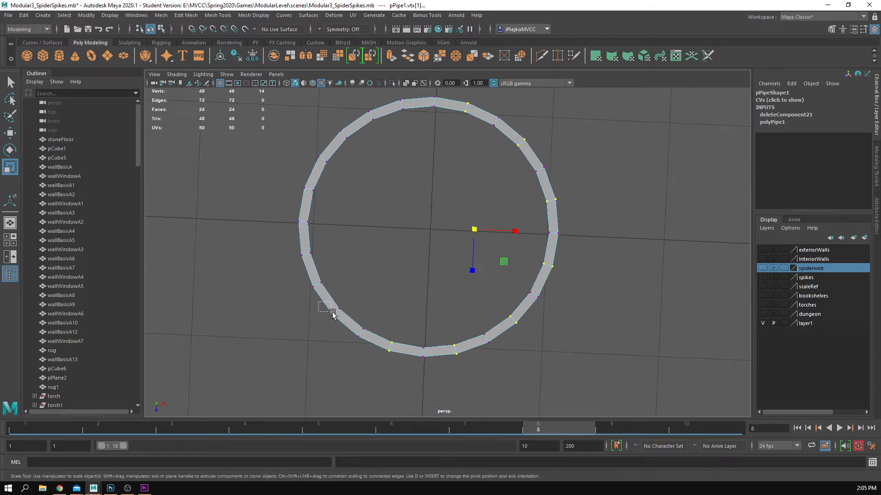
{"action": "left_click_drag", "start_coordinate": [333, 313], "coordinate": [334, 316], "text": "shift"}
{"action": "left_click_drag", "start_coordinate": [333, 262], "coordinate": [333, 262], "text": "shift"}
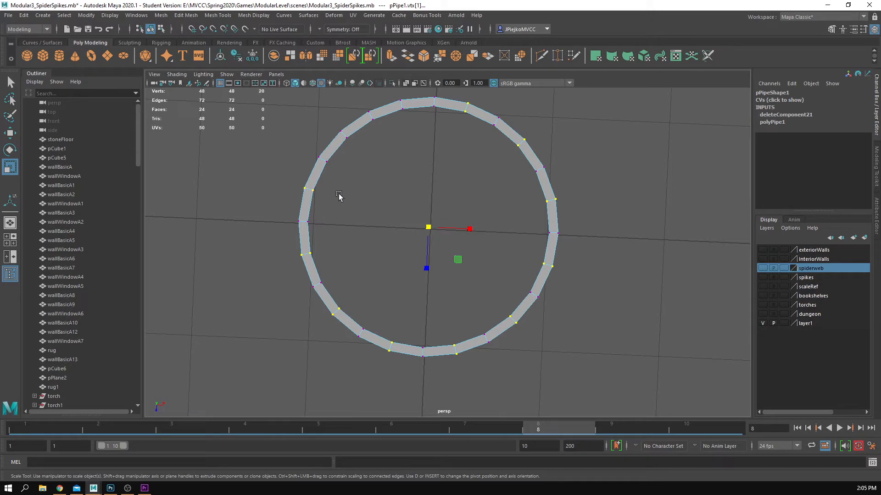
{"action": "left_click_drag", "start_coordinate": [390, 99], "coordinate": [414, 120], "text": "shift"}
{"action": "middle_click_drag", "start_coordinate": [421, 151], "coordinate": [409, 210], "text": "alt"}
{"action": "left_click_drag", "start_coordinate": [418, 286], "coordinate": [377, 287]}
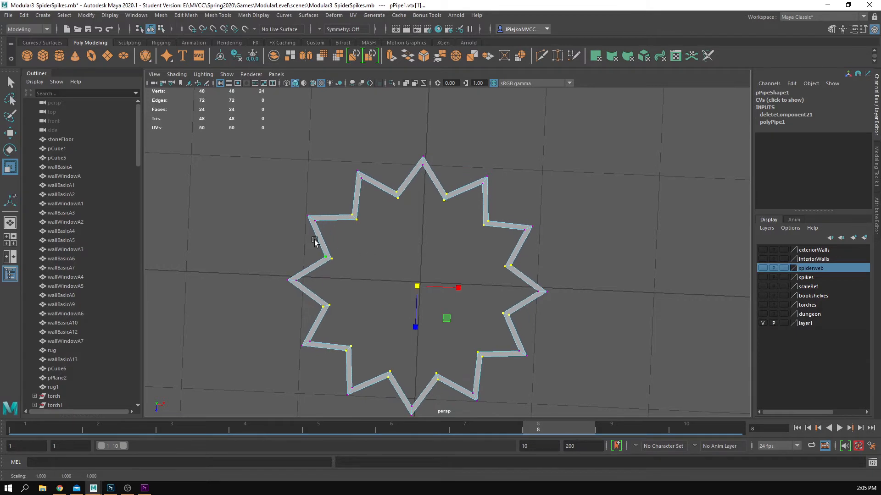
Return to object mode and preview the star ring smoothed to check its scalloped shape.
{"action": "left_click_drag", "start_coordinate": [314, 240], "coordinate": [333, 246], "text": "alt"}
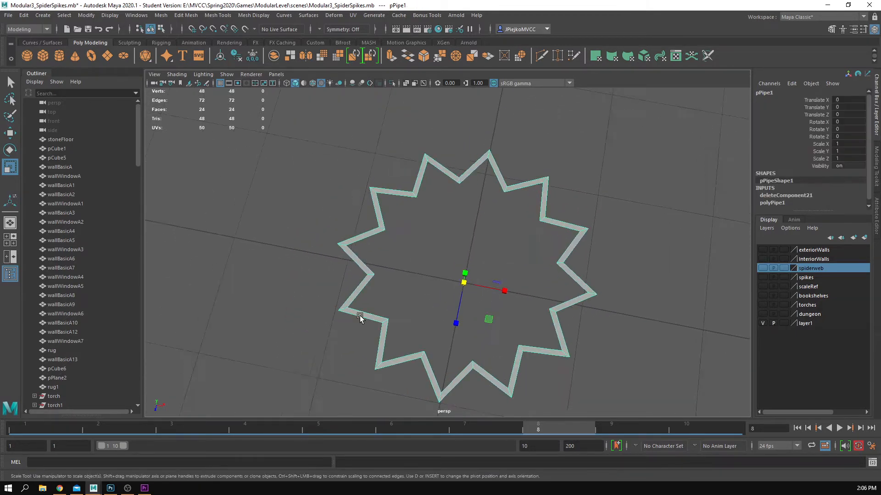
{"action": "left_click_drag", "start_coordinate": [359, 317], "coordinate": [363, 284], "text": "alt"}
{"action": "key", "text": "3"}
{"action": "left_click_drag", "start_coordinate": [607, 235], "coordinate": [609, 211], "text": "alt"}
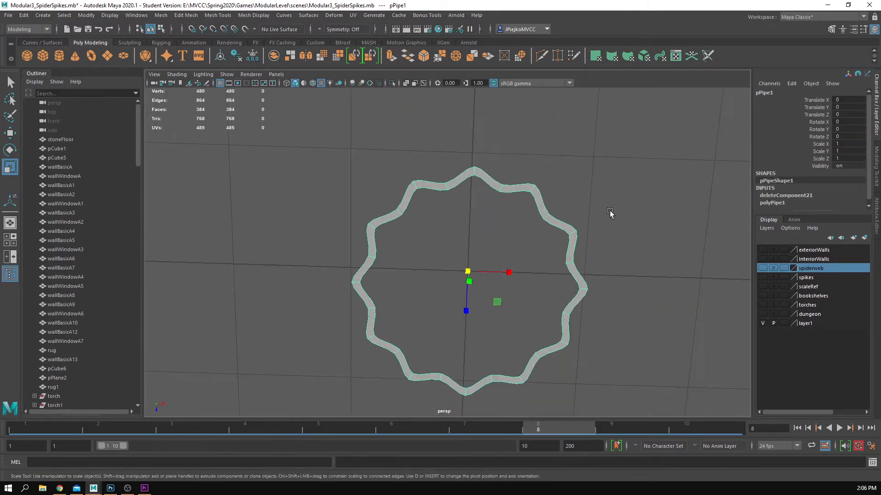
{"action": "left_click", "coordinate": [589, 216]}
{"action": "left_click", "coordinate": [493, 189]}
Scale the smoothed ring's inner edge loop outward by about 1.04 to thin the web strand.
{"action": "left_click_drag", "start_coordinate": [397, 235], "coordinate": [430, 224], "text": "alt"}
{"action": "right_click_drag", "start_coordinate": [430, 225], "coordinate": [429, 204]}
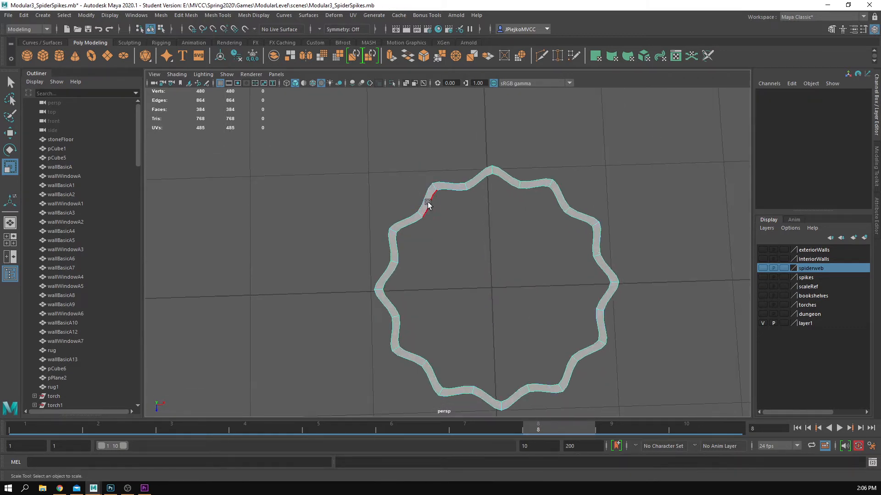
{"action": "double_click", "coordinate": [429, 203]}
{"action": "middle_click_drag", "start_coordinate": [402, 225], "coordinate": [393, 193], "text": "alt"}
{"action": "right_click_drag", "start_coordinate": [423, 345], "coordinate": [490, 284], "text": "alt"}
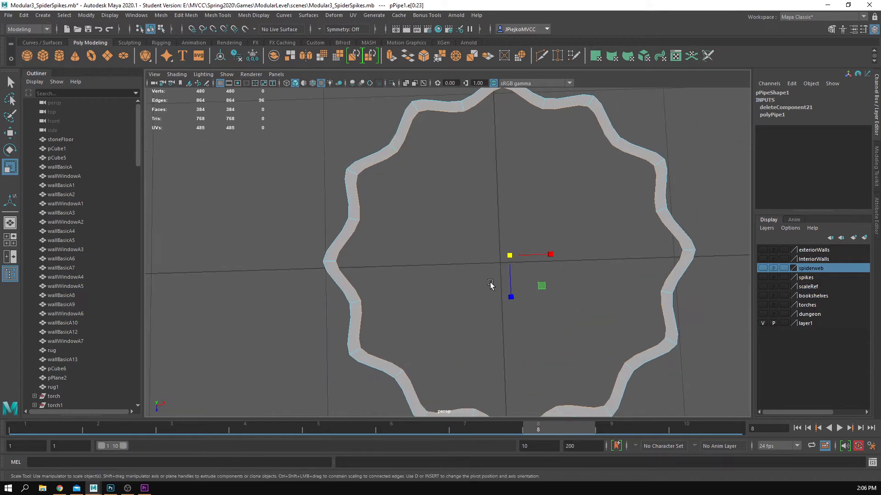
{"action": "left_click_drag", "start_coordinate": [511, 255], "coordinate": [522, 257]}
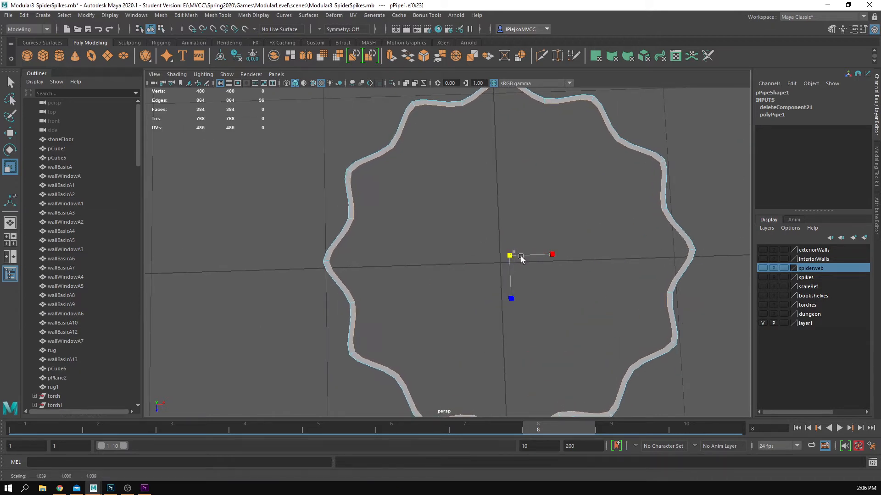
{"action": "middle_click_drag", "start_coordinate": [505, 234], "coordinate": [457, 251], "text": "alt"}
{"action": "left_click", "coordinate": [458, 252]}
Select the short edge across one of the ring's outer tips and turn off the smooth preview.
{"action": "left_click_drag", "start_coordinate": [457, 251], "coordinate": [466, 232], "text": "alt"}
{"action": "right_click_drag", "start_coordinate": [411, 247], "coordinate": [472, 193], "text": "alt"}
{"action": "middle_click_drag", "start_coordinate": [507, 120], "coordinate": [533, 297], "text": "alt"}
{"action": "right_click_drag", "start_coordinate": [420, 328], "coordinate": [502, 261], "text": "alt"}
{"action": "middle_click_drag", "start_coordinate": [527, 337], "coordinate": [534, 289], "text": "alt"}
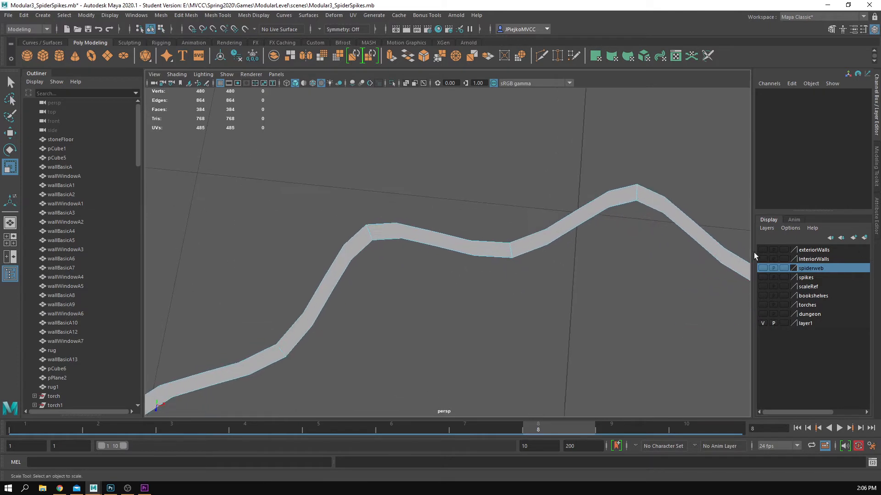
{"action": "left_click", "coordinate": [369, 233]}
{"action": "key", "text": "1"}
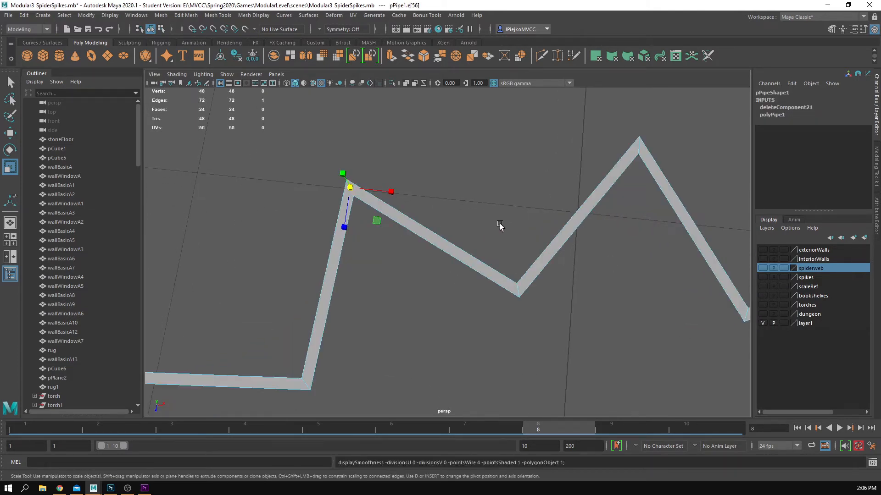
Add the short edges across all the remaining outer tips of the star ring to the selection.
{"action": "scroll", "coordinate": [501, 226], "scroll_direction": "down", "scroll_amount": 3}
{"action": "middle_click_drag", "start_coordinate": [603, 212], "coordinate": [492, 207], "text": "alt"}
{"action": "left_click", "coordinate": [493, 198], "text": "shift"}
{"action": "middle_click_drag", "start_coordinate": [610, 307], "coordinate": [501, 291], "text": "alt"}
{"action": "scroll", "coordinate": [501, 290], "scroll_direction": "up", "scroll_amount": 2}
{"action": "left_click", "coordinate": [486, 277], "text": "shift"}
{"action": "scroll", "coordinate": [486, 277], "scroll_direction": "down", "scroll_amount": 5}
{"action": "middle_click_drag", "start_coordinate": [285, 334], "coordinate": [229, 228], "text": "alt"}
{"action": "scroll", "coordinate": [376, 265], "scroll_direction": "up", "scroll_amount": 2}
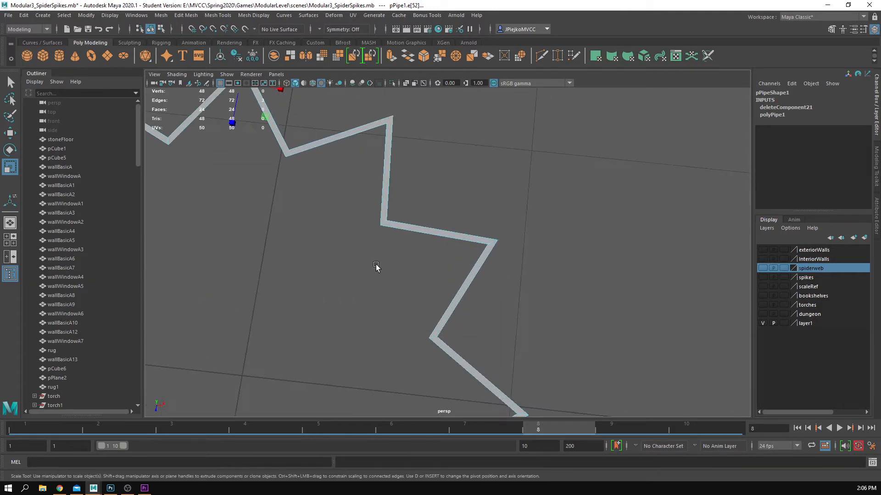
{"action": "left_click", "coordinate": [490, 244], "text": "shift"}
{"action": "middle_click_drag", "start_coordinate": [491, 239], "coordinate": [488, 222], "text": "alt"}
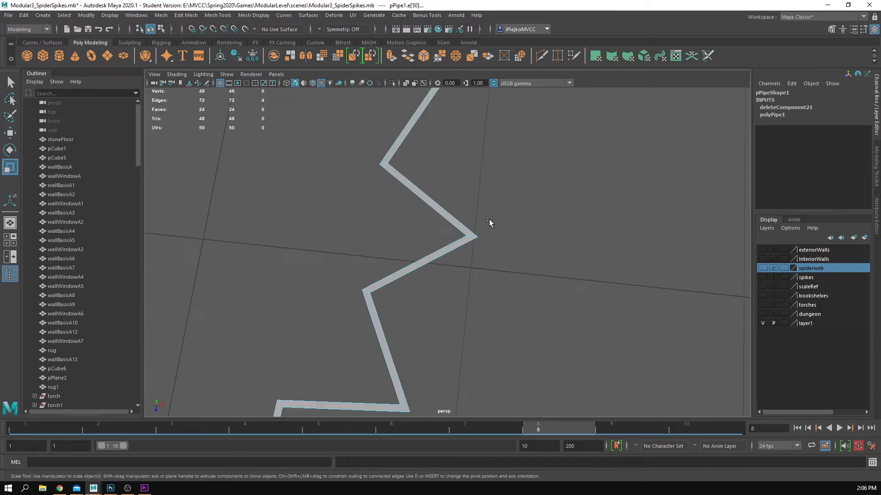
{"action": "left_click", "coordinate": [473, 236], "text": "shift"}
{"action": "middle_click_drag", "start_coordinate": [341, 359], "coordinate": [352, 227], "text": "alt"}
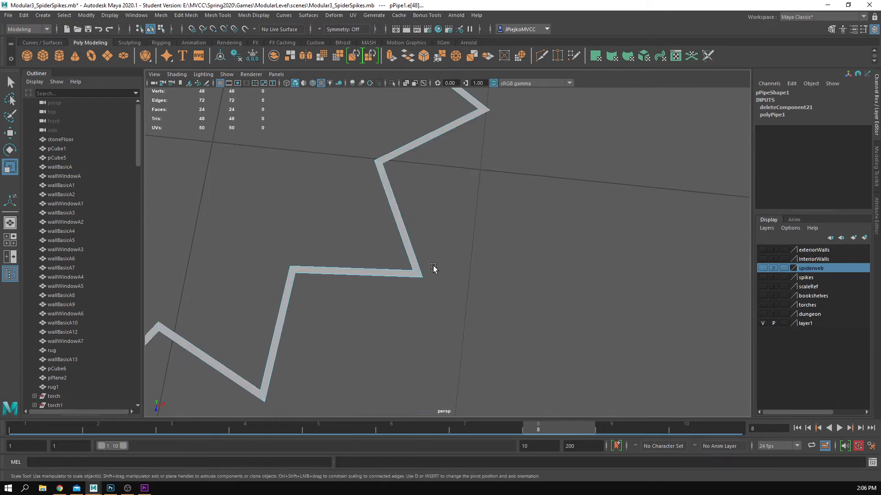
{"action": "left_click", "coordinate": [417, 274], "text": "shift"}
{"action": "middle_click_drag", "start_coordinate": [261, 356], "coordinate": [342, 274], "text": "alt"}
{"action": "left_click", "coordinate": [345, 316], "text": "shift"}
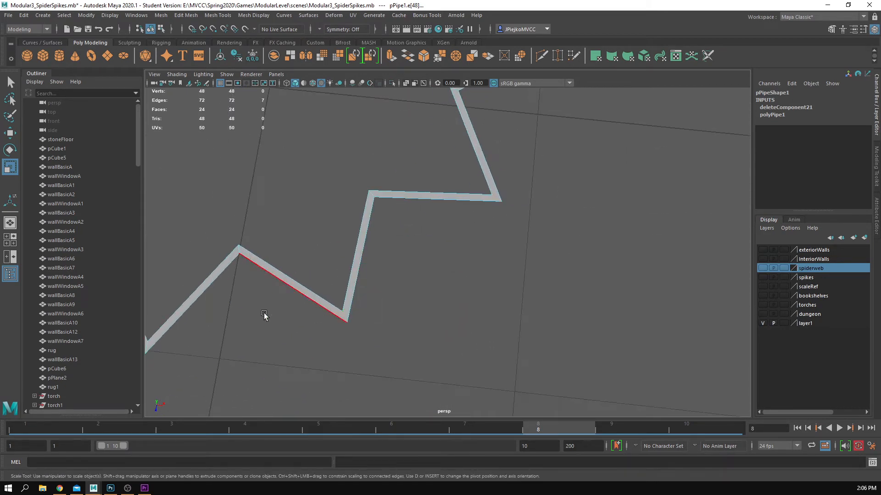
{"action": "middle_click_drag", "start_coordinate": [194, 326], "coordinate": [435, 262], "text": "alt"}
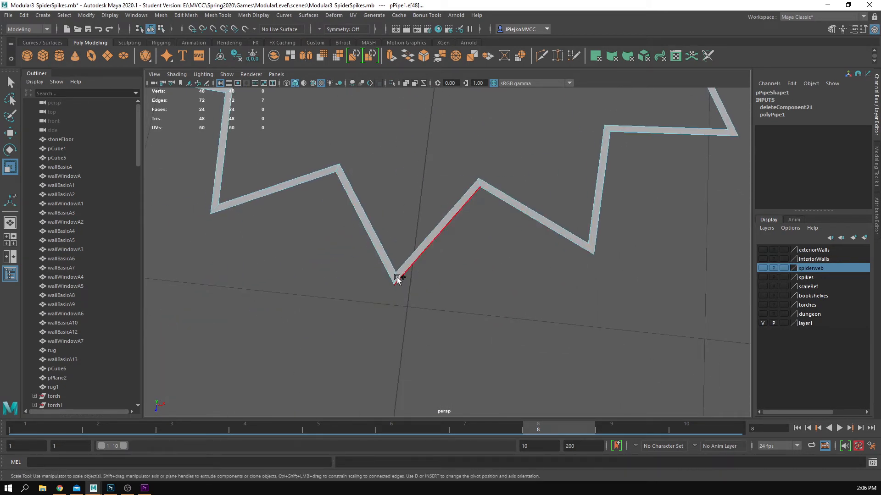
{"action": "middle_click_drag", "start_coordinate": [590, 252], "coordinate": [451, 341], "text": "alt"}
{"action": "middle_click_drag", "start_coordinate": [399, 272], "coordinate": [415, 318], "text": "alt"}
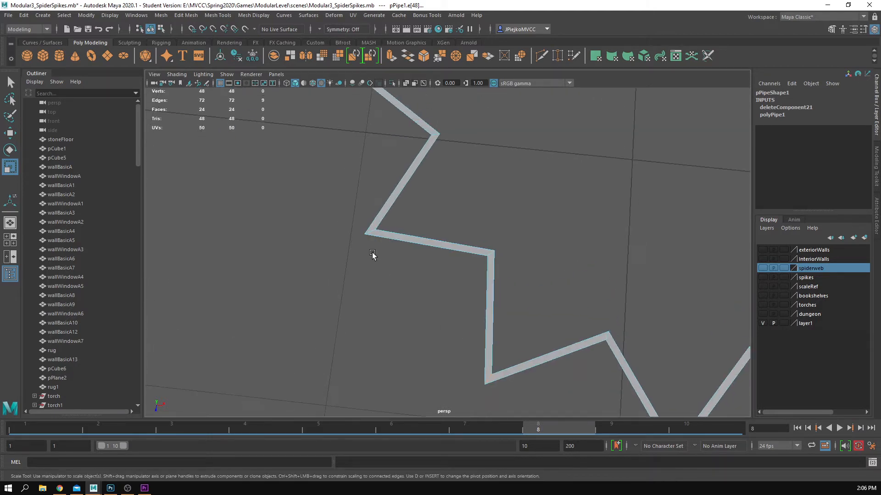
{"action": "left_click", "coordinate": [370, 232], "text": "shift"}
{"action": "middle_click_drag", "start_coordinate": [342, 181], "coordinate": [412, 274], "text": "alt"}
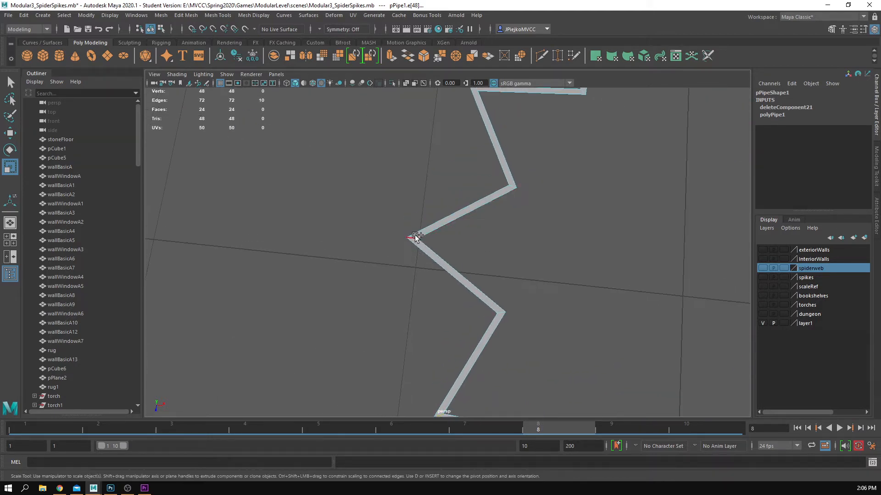
{"action": "middle_click_drag", "start_coordinate": [414, 237], "coordinate": [420, 338], "text": "alt"}
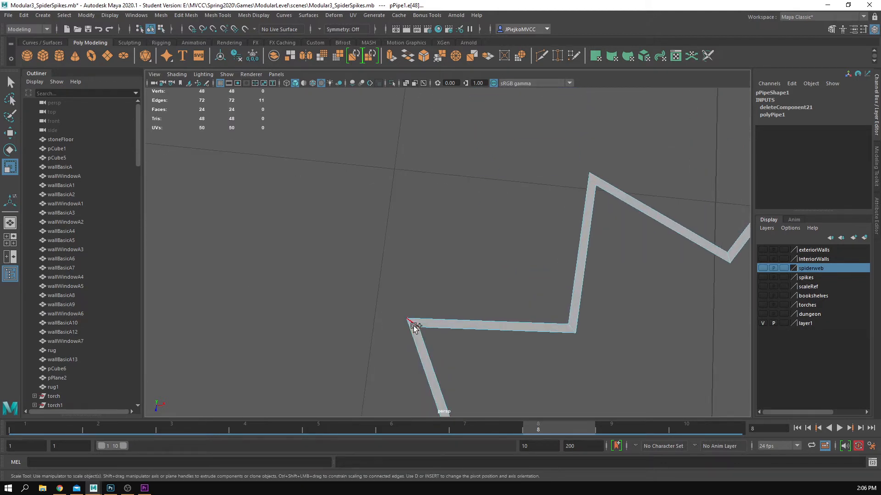
{"action": "middle_click_drag", "start_coordinate": [586, 217], "coordinate": [389, 250], "text": "alt"}
{"action": "scroll", "coordinate": [575, 274], "scroll_direction": "down", "scroll_amount": 3}
{"action": "middle_click_drag", "start_coordinate": [576, 275], "coordinate": [420, 260], "text": "alt"}
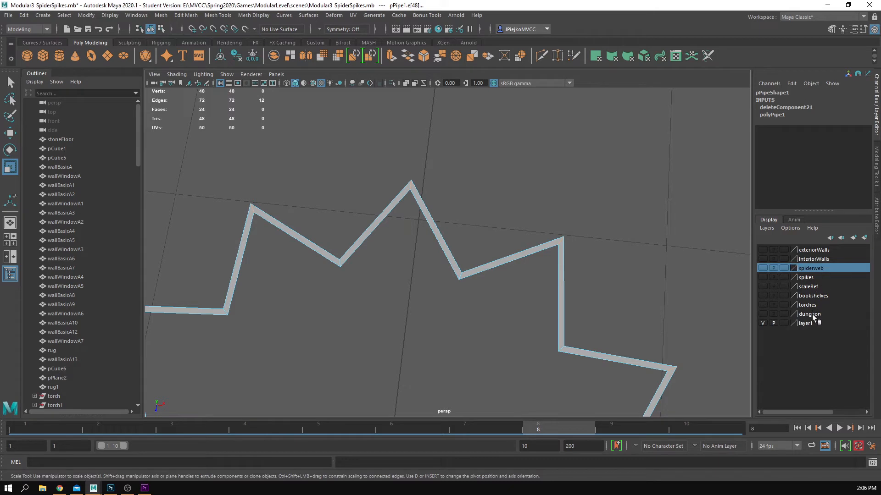
Bevel the selected tip edges with one segment, reducing the fraction to a tiny value just above zero.
{"action": "left_click", "coordinate": [830, 29]}
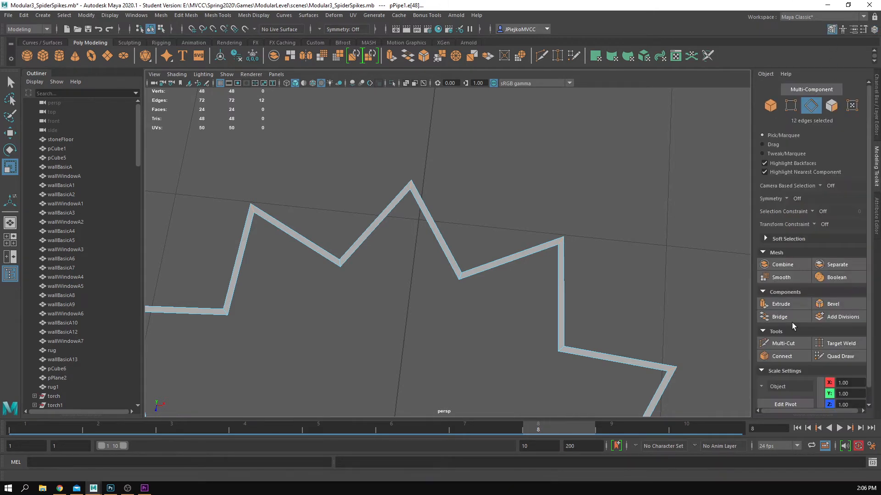
{"action": "left_click", "coordinate": [832, 304]}
{"action": "middle_click_drag", "start_coordinate": [518, 266], "coordinate": [486, 270], "text": "alt"}
{"action": "scroll", "coordinate": [486, 269], "scroll_direction": "up", "scroll_amount": 3}
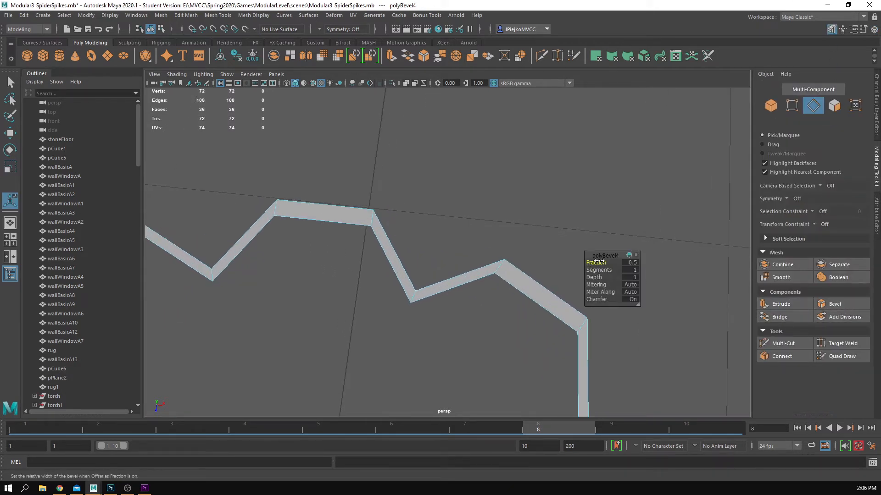
{"action": "mouse_move", "coordinate": [604, 263]}
{"action": "left_mouse_down"}
{"action": "mouse_move", "coordinate": [596, 261]}
{"action": "mouse_move", "coordinate": [601, 270]}
{"action": "mouse_move", "coordinate": [595, 261]}
{"action": "left_mouse_up"}
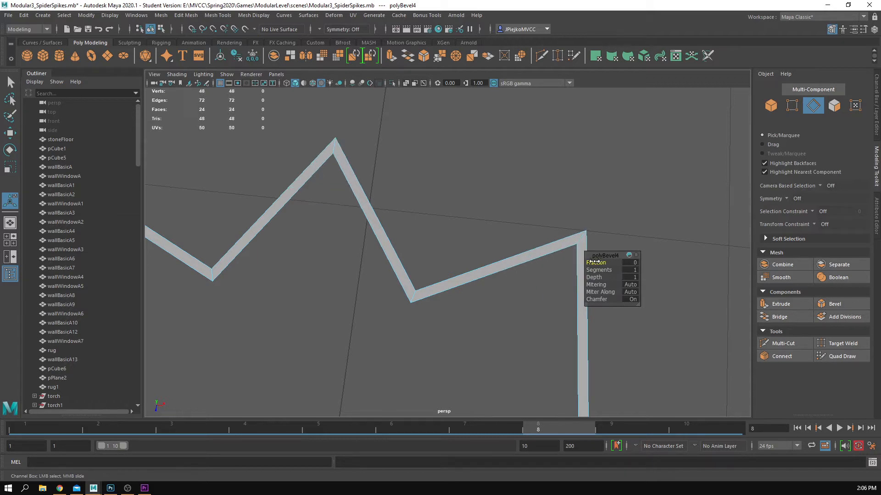
{"action": "left_click", "coordinate": [630, 262]}
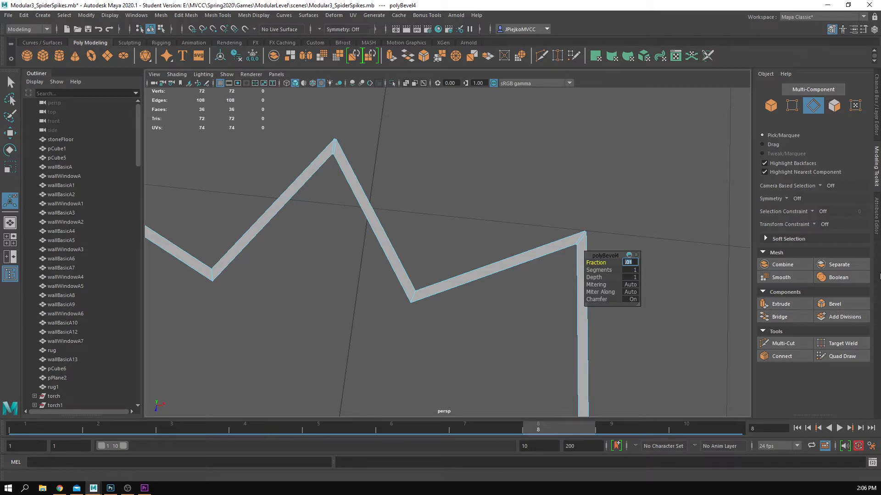
Return to object mode and turn on the smooth preview of the bevelled ring.
{"action": "scroll", "coordinate": [416, 256], "scroll_direction": "down", "scroll_amount": 8}
{"action": "scroll", "coordinate": [507, 161], "scroll_direction": "down", "scroll_amount": 1}
{"action": "scroll", "coordinate": [512, 195], "scroll_direction": "up", "scroll_amount": 1}
{"action": "key", "text": "q"}
{"action": "key", "text": "F8"}
{"action": "key", "text": "3"}
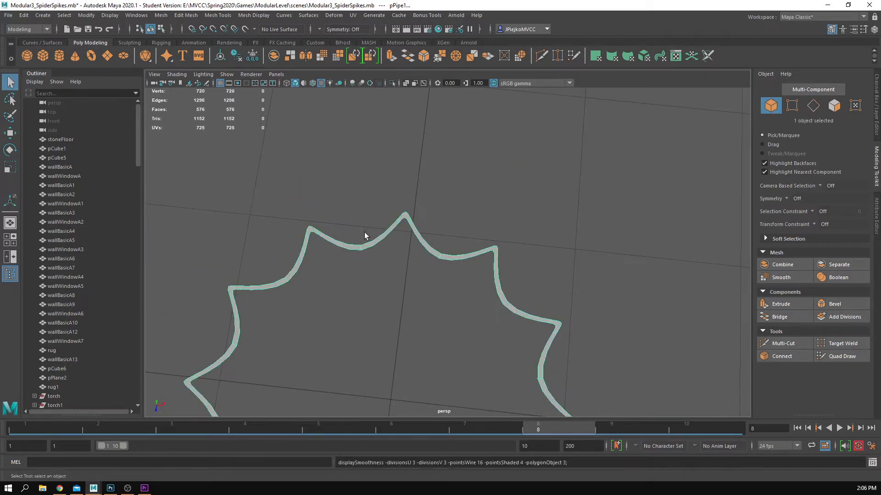
Examine the ring's sharpened tips and curved strands, comparing the smoothed preview with the unsmoothed mesh.
{"action": "right_click_drag", "start_coordinate": [436, 334], "coordinate": [342, 355], "text": "alt"}
{"action": "left_click", "coordinate": [383, 337]}
{"action": "left_click_drag", "start_coordinate": [342, 355], "coordinate": [397, 299], "text": "alt"}
{"action": "middle_click_drag", "start_coordinate": [482, 155], "coordinate": [469, 234], "text": "alt"}
{"action": "scroll", "coordinate": [469, 233], "scroll_direction": "up", "scroll_amount": 2}
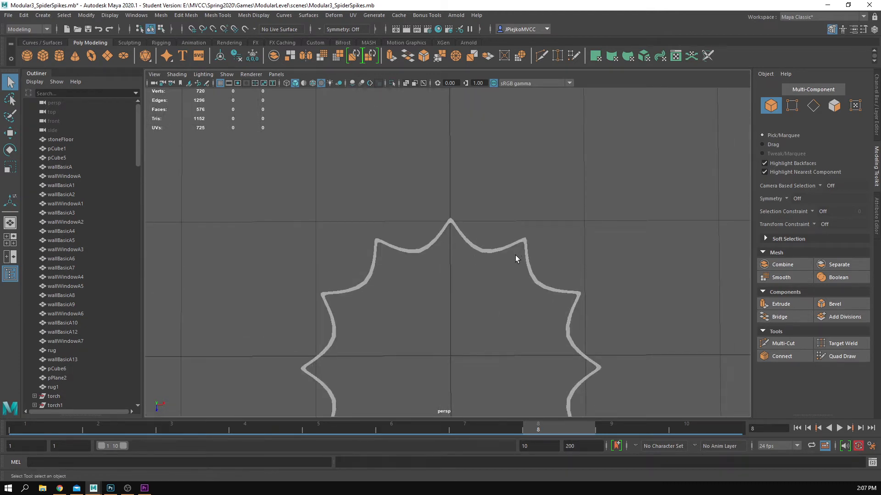
{"action": "left_click_drag", "start_coordinate": [512, 244], "coordinate": [374, 225], "text": "alt"}
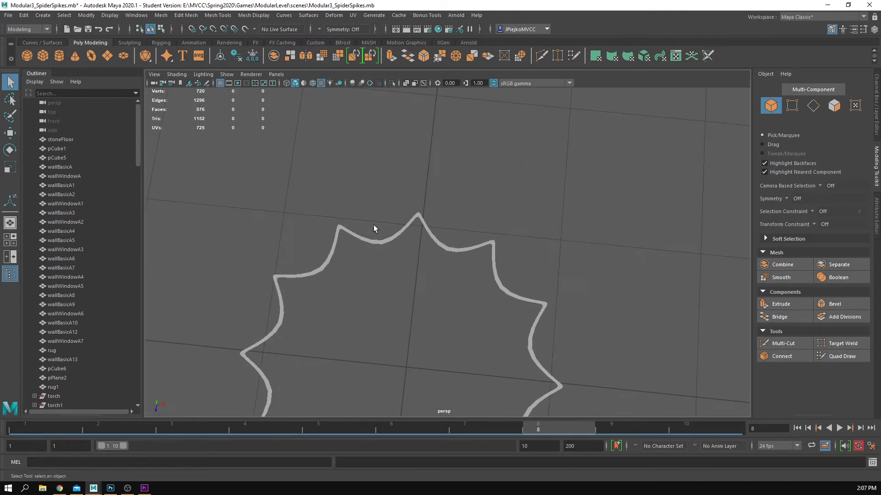
{"action": "left_click", "coordinate": [375, 238]}
{"action": "key", "text": "1"}
{"action": "key", "text": "3"}
{"action": "key", "text": "1"}
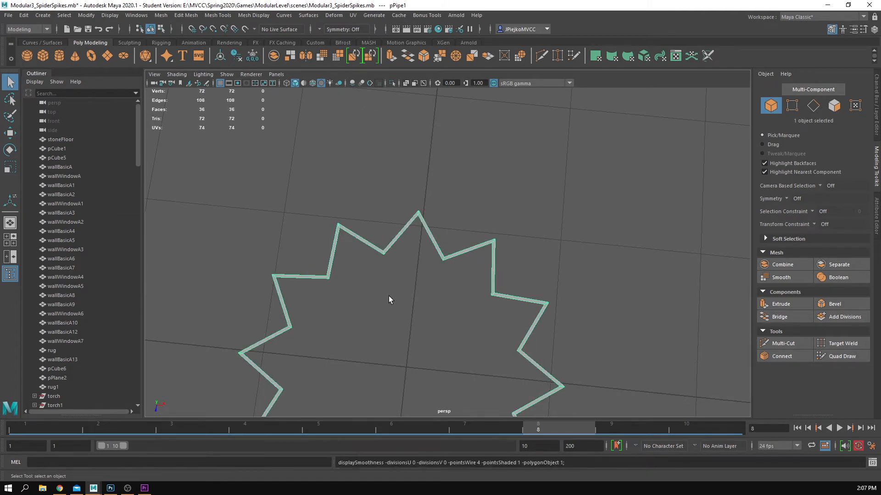
{"action": "key", "text": "3"}
{"action": "key", "text": "f"}
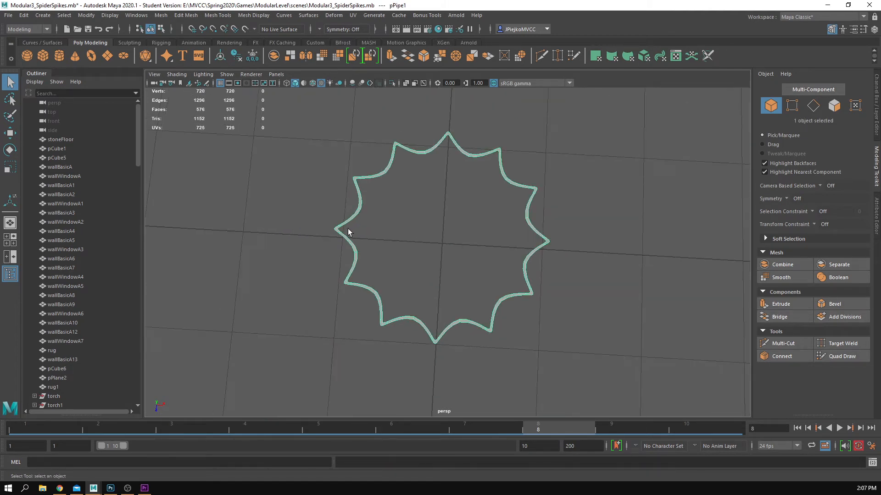
{"action": "left_click", "coordinate": [497, 190]}
{"action": "left_click", "coordinate": [515, 185]}
{"action": "scroll", "coordinate": [530, 201], "scroll_direction": "up", "scroll_amount": 2}
{"action": "key", "text": "e"}
{"action": "key", "text": "r"}
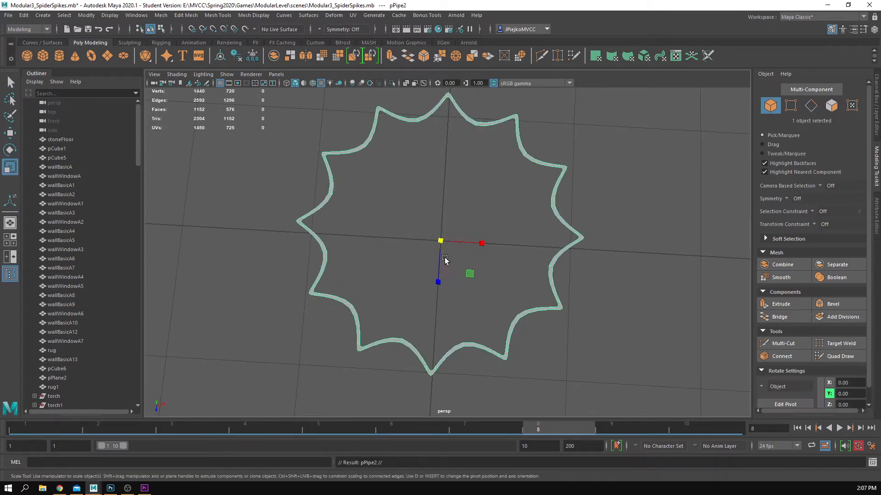
{"action": "key", "text": "ctrl+z"}
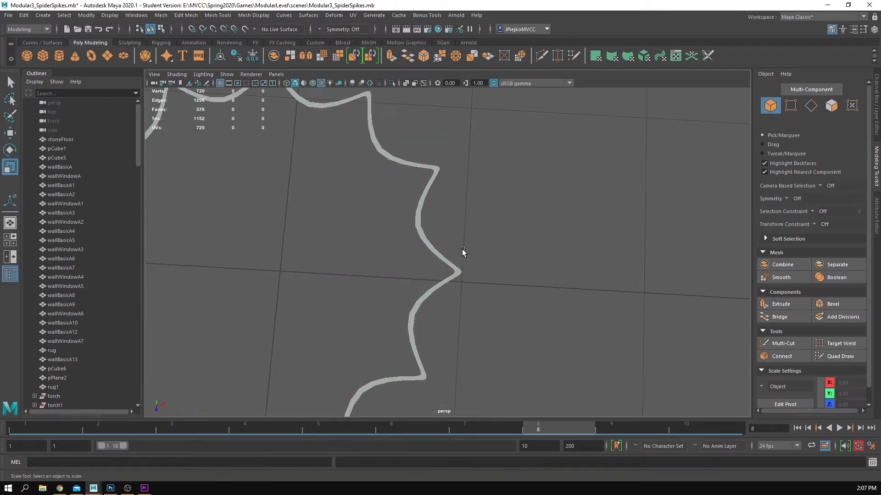
Turn off the ring's smooth preview and insert an edge loop along the middle of its strand with Multi-Cut.
{"action": "left_click", "coordinate": [447, 209]}
{"action": "scroll", "coordinate": [438, 252], "scroll_direction": "up", "scroll_amount": 5}
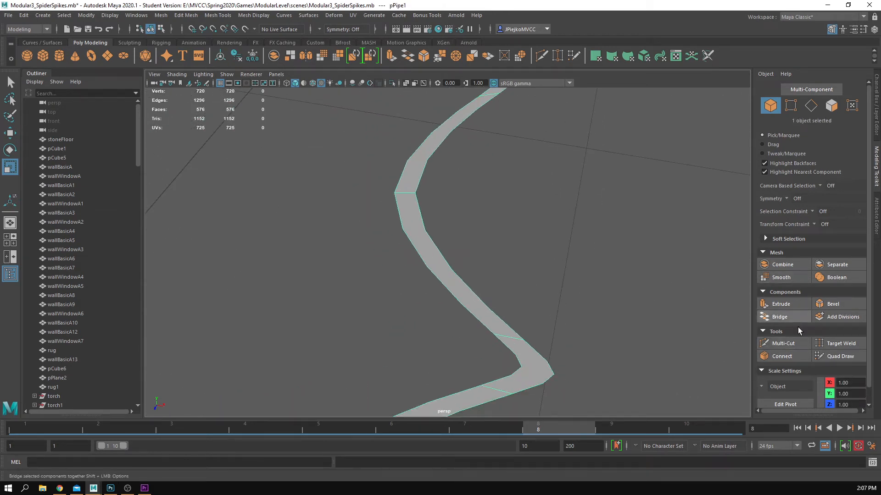
{"action": "left_click", "coordinate": [797, 344]}
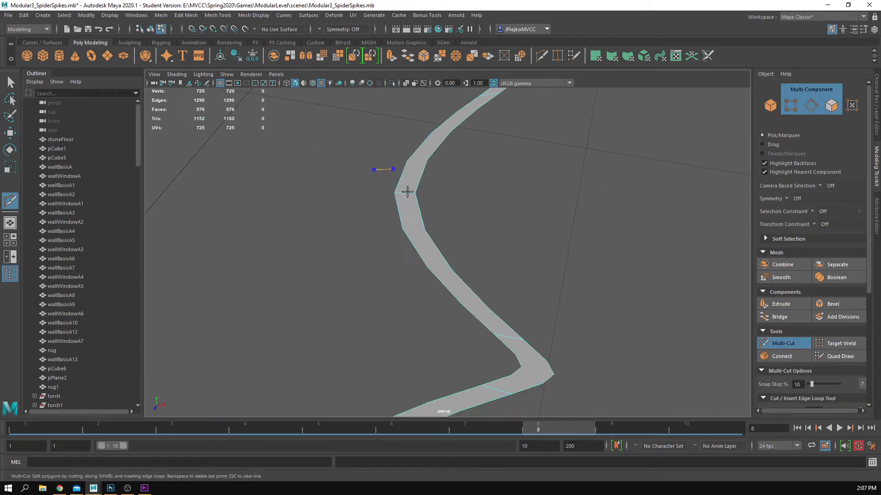
{"action": "key", "text": "1"}
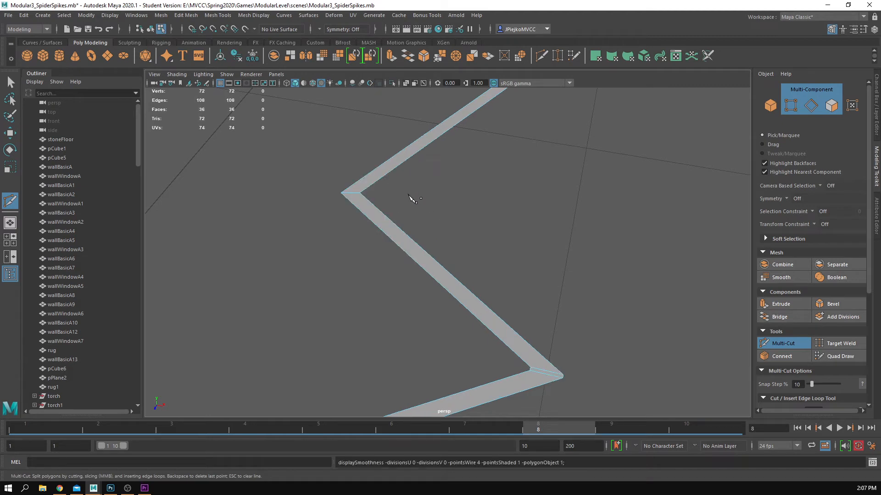
{"action": "left_click", "coordinate": [350, 193], "text": "ctrl"}
Select the whole middle edge loop and raise it slightly to give the strand a ridge.
{"action": "key", "text": "w"}
{"action": "right_click_drag", "start_coordinate": [364, 205], "coordinate": [367, 169]}
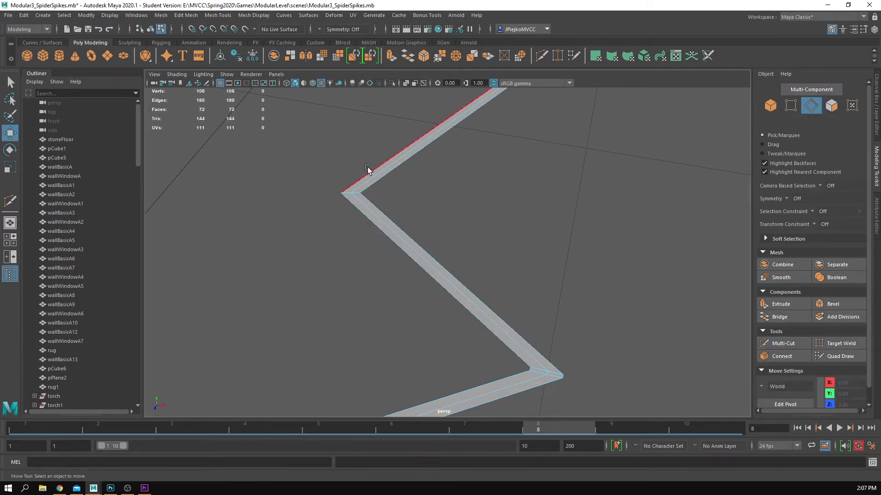
{"action": "double_click", "coordinate": [371, 178]}
{"action": "scroll", "coordinate": [367, 180], "scroll_direction": "down", "scroll_amount": 5}
{"action": "left_click_drag", "start_coordinate": [243, 206], "coordinate": [332, 203], "text": "alt"}
{"action": "right_click_drag", "start_coordinate": [332, 204], "coordinate": [615, 321], "text": "alt"}
{"action": "middle_click_drag", "start_coordinate": [615, 321], "coordinate": [640, 374], "text": "alt"}
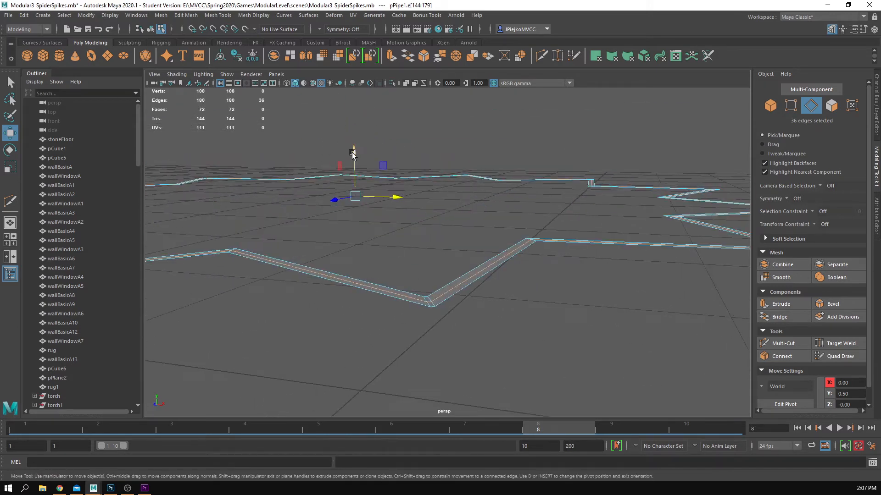
{"action": "left_click_drag", "start_coordinate": [353, 154], "coordinate": [353, 148]}
{"action": "right_click_drag", "start_coordinate": [354, 148], "coordinate": [193, 148], "text": "alt"}
{"action": "left_click_drag", "start_coordinate": [193, 148], "coordinate": [224, 202], "text": "alt"}
Return to object mode and preview the ridged ring smoothed, checking its profile up close.
{"action": "right_click_drag", "start_coordinate": [635, 152], "coordinate": [660, 122]}
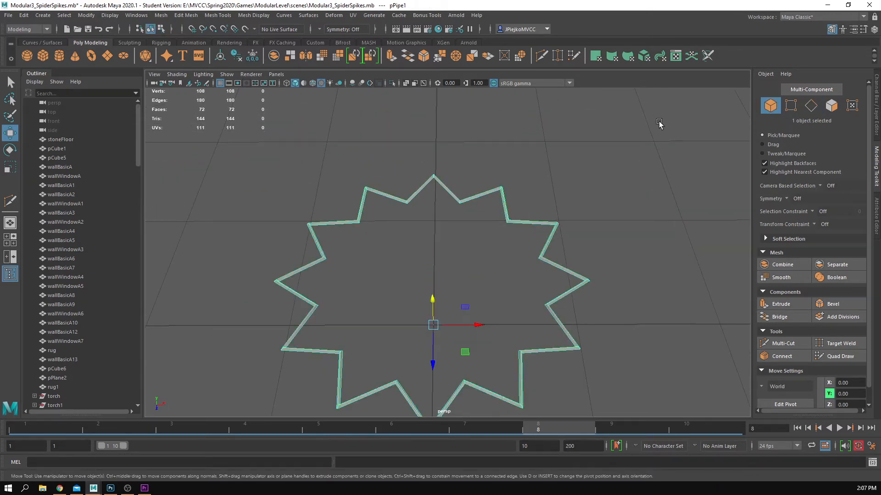
{"action": "key", "text": "3"}
{"action": "mouse_move", "coordinate": [555, 239]}
{"action": "left_mouse_down", "text": "alt"}
{"action": "mouse_move", "coordinate": [546, 267]}
{"action": "mouse_move", "coordinate": [562, 241]}
{"action": "left_mouse_up", "text": "alt"}
{"action": "right_click_drag", "start_coordinate": [562, 241], "coordinate": [826, 285], "text": "alt"}
{"action": "right_click_drag", "start_coordinate": [733, 277], "coordinate": [443, 209], "text": "alt"}
{"action": "left_click_drag", "start_coordinate": [443, 209], "coordinate": [431, 232], "text": "alt"}
Duplicate the ring three times, scaling each copy uniformly smaller inside the previous one, the last two to about 0.51 and 0.37.
{"action": "key", "text": "r"}
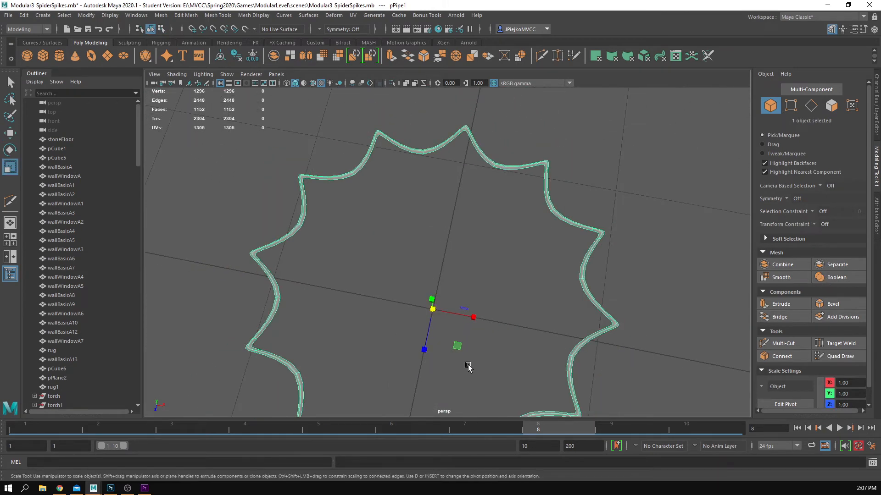
{"action": "left_click_drag", "start_coordinate": [468, 367], "coordinate": [447, 359], "text": "alt"}
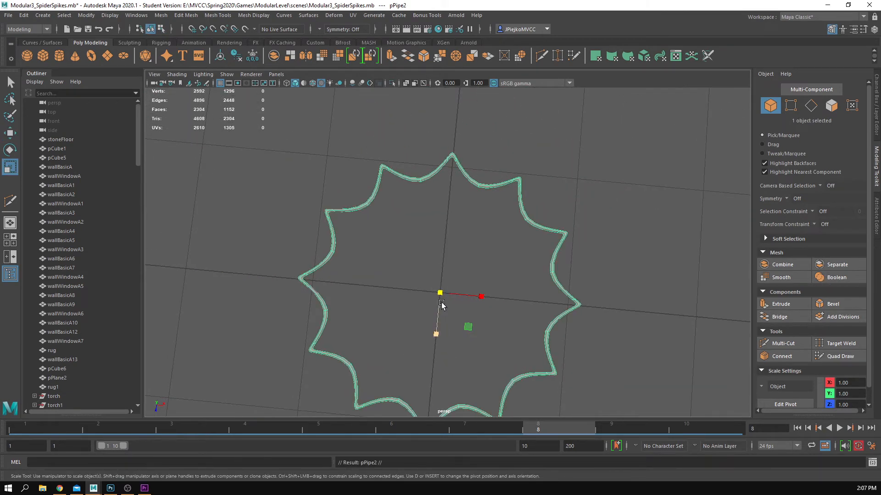
{"action": "left_click_drag", "start_coordinate": [441, 304], "coordinate": [411, 296]}
{"action": "key", "text": "ctrl+d"}
{"action": "key", "text": "ctrl+d"}
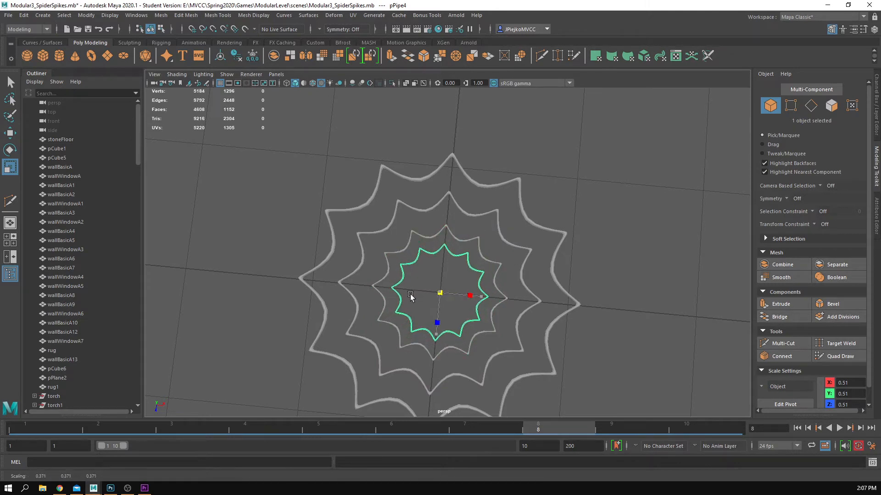
{"action": "middle_click_drag", "start_coordinate": [431, 311], "coordinate": [428, 270], "text": "alt"}
{"action": "right_click_drag", "start_coordinate": [428, 270], "coordinate": [468, 298], "text": "alt"}
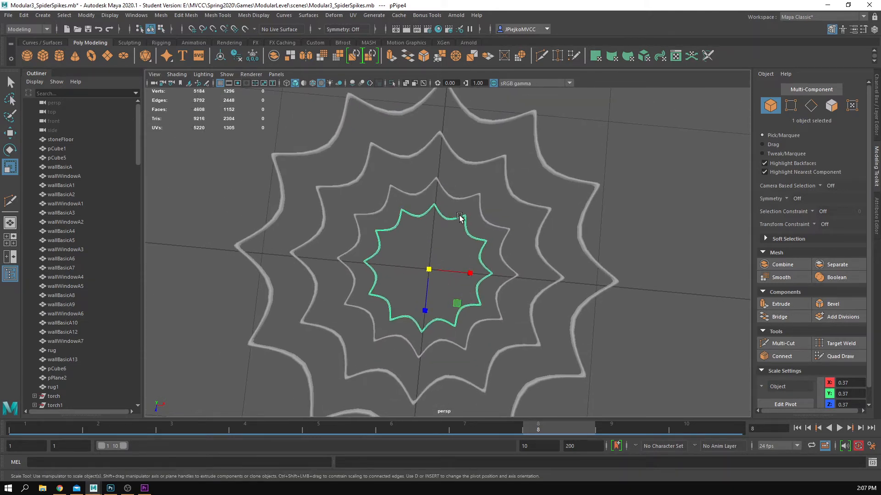
Scale the second-largest ring down to about 0.66, and duplicate it with the copy enlarged to about 0.81 to fill the outer gap.
{"action": "left_click", "coordinate": [470, 200]}
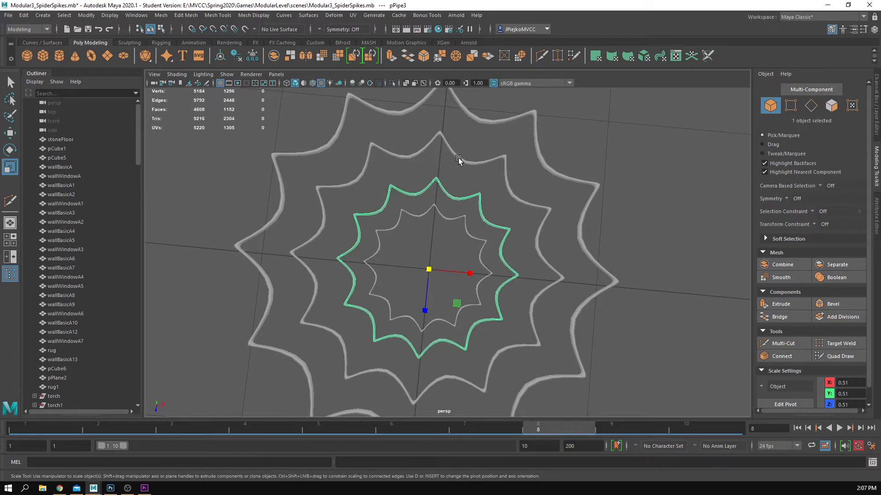
{"action": "left_click", "coordinate": [458, 158]}
{"action": "left_click_drag", "start_coordinate": [433, 272], "coordinate": [464, 273]}
{"action": "key", "text": "ctrl+d"}
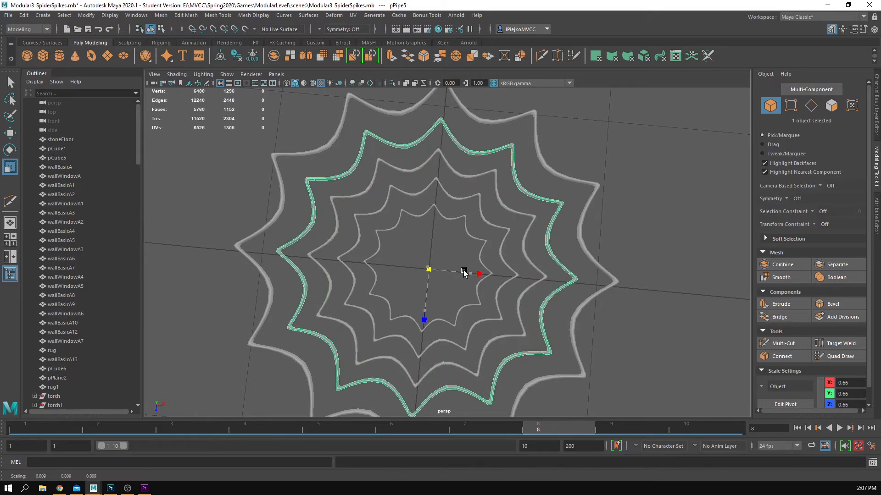
Inspect the spacing and thickness of the five concentric web rings from several angles.
{"action": "left_click", "coordinate": [638, 261]}
{"action": "right_click_drag", "start_coordinate": [637, 261], "coordinate": [472, 290], "text": "alt"}
{"action": "left_click_drag", "start_coordinate": [472, 289], "coordinate": [468, 247], "text": "alt"}
{"action": "right_click_drag", "start_coordinate": [468, 248], "coordinate": [586, 287], "text": "alt"}
{"action": "left_click_drag", "start_coordinate": [585, 287], "coordinate": [463, 327], "text": "alt"}
{"action": "right_click_drag", "start_coordinate": [462, 326], "coordinate": [413, 318], "text": "alt"}
{"action": "left_click_drag", "start_coordinate": [413, 317], "coordinate": [425, 333], "text": "alt"}
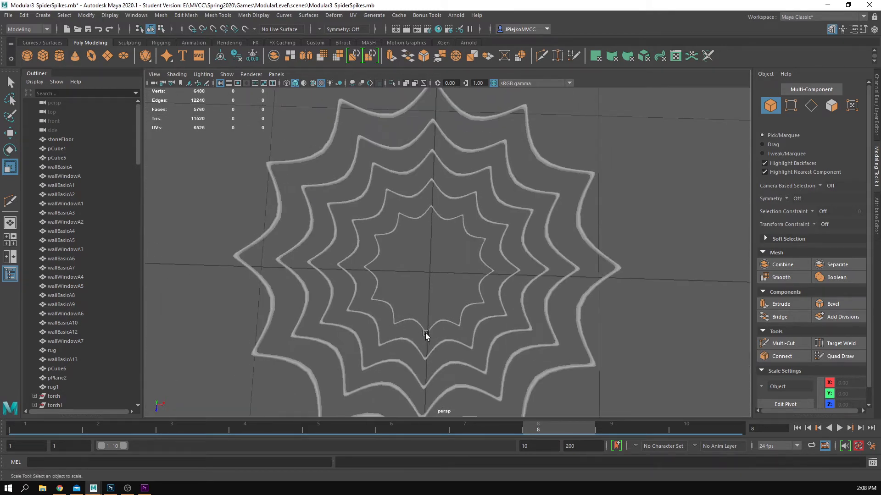
Duplicate the innermost ring twice, scaling each copy toward the web's centre, the last to about 0.12.
{"action": "left_click", "coordinate": [464, 326]}
{"action": "right_click_drag", "start_coordinate": [460, 323], "coordinate": [372, 318], "text": "alt"}
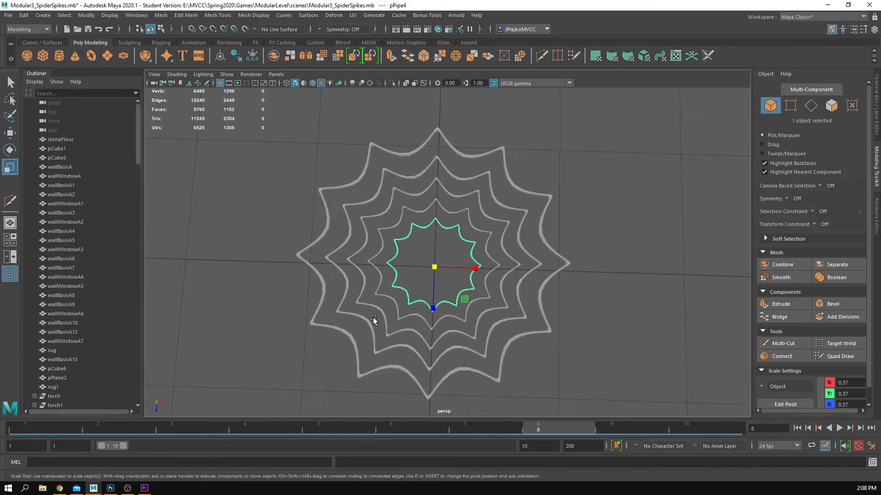
{"action": "key", "text": "ctrl+d"}
{"action": "left_click_drag", "start_coordinate": [434, 268], "coordinate": [403, 275]}
{"action": "key", "text": "ctrl+d"}
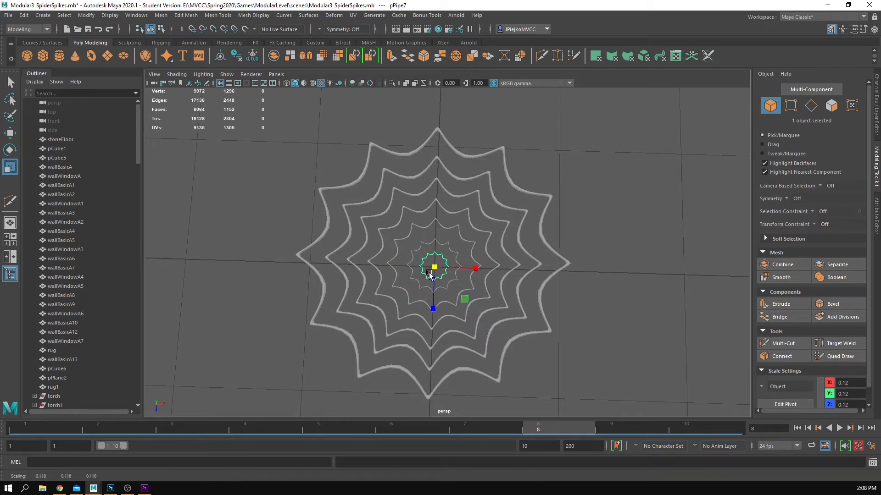
Duplicate the innermost ring and scale the copy uniformly to about 0.05 at the web's centre.
{"action": "key", "text": "ctrl+d"}
{"action": "left_click_drag", "start_coordinate": [429, 274], "coordinate": [596, 293]}
{"action": "left_click", "coordinate": [697, 314]}
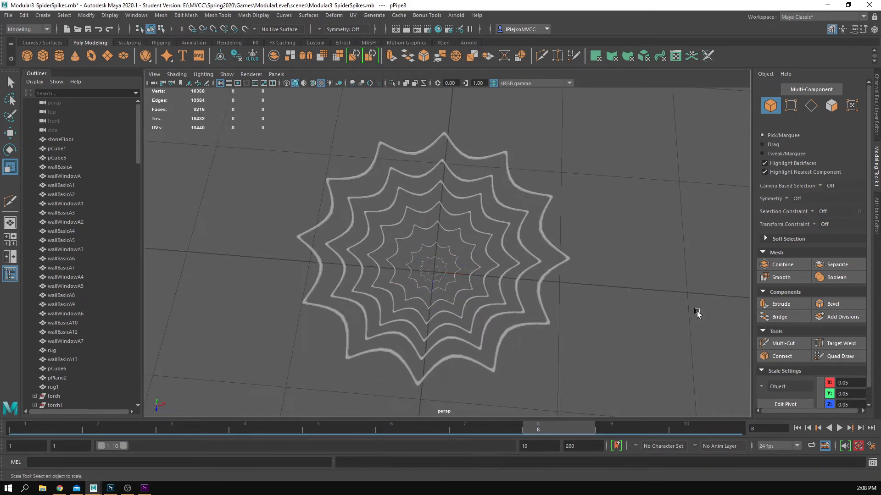
Centre the pivot of the outermost web ring on its own geometry.
{"action": "left_click_drag", "start_coordinate": [697, 314], "coordinate": [588, 177], "text": "alt"}
{"action": "left_click", "coordinate": [543, 246]}
{"action": "key", "text": "w"}
{"action": "left_click", "coordinate": [575, 208]}
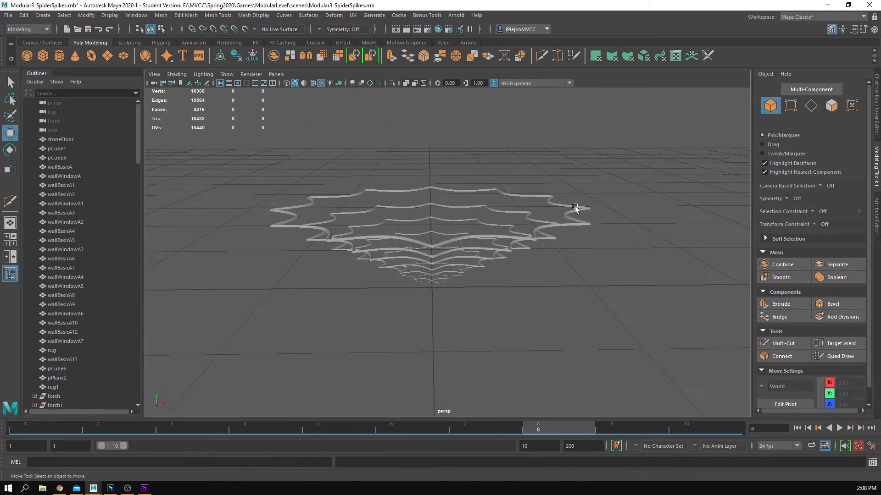
{"action": "left_click", "coordinate": [575, 207]}
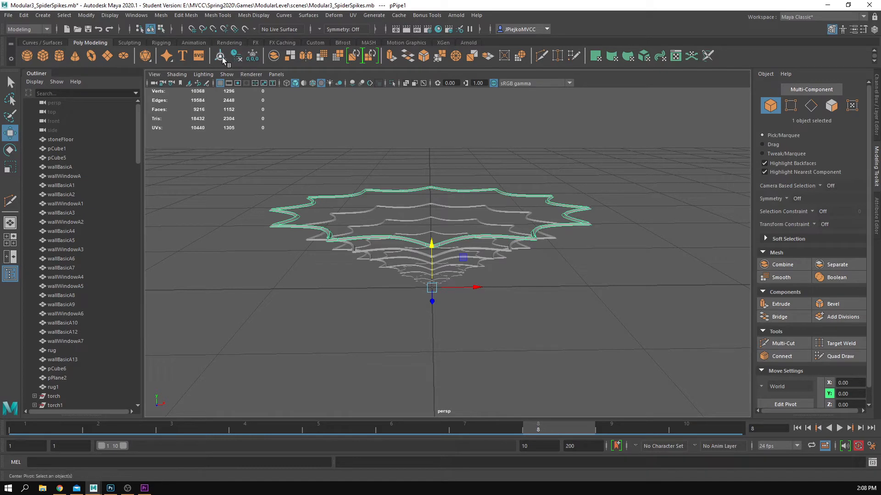
{"action": "left_click_drag", "start_coordinate": [473, 290], "coordinate": [478, 294], "text": "alt"}
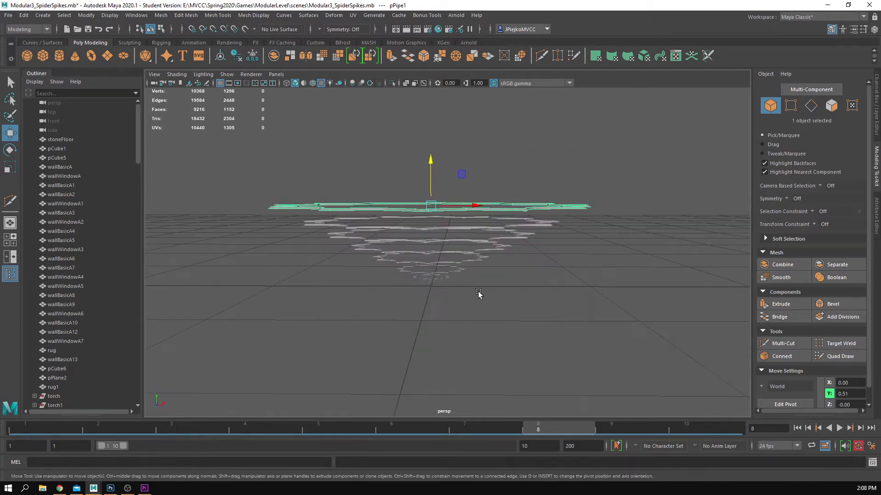
{"action": "left_click_drag", "start_coordinate": [411, 275], "coordinate": [480, 262], "text": "alt"}
Centre the pivots of the seven remaining rings, working from the second-largest down to the smallest.
{"action": "left_click", "coordinate": [589, 202]}
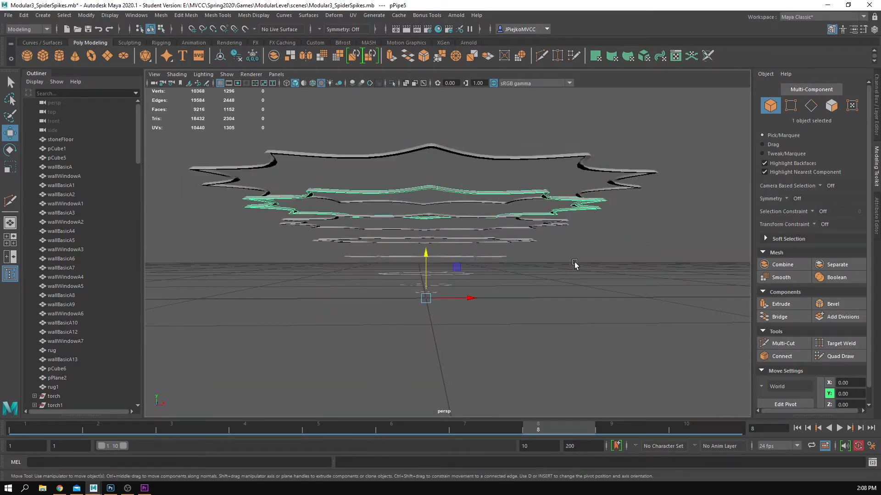
{"action": "left_click", "coordinate": [549, 224]}
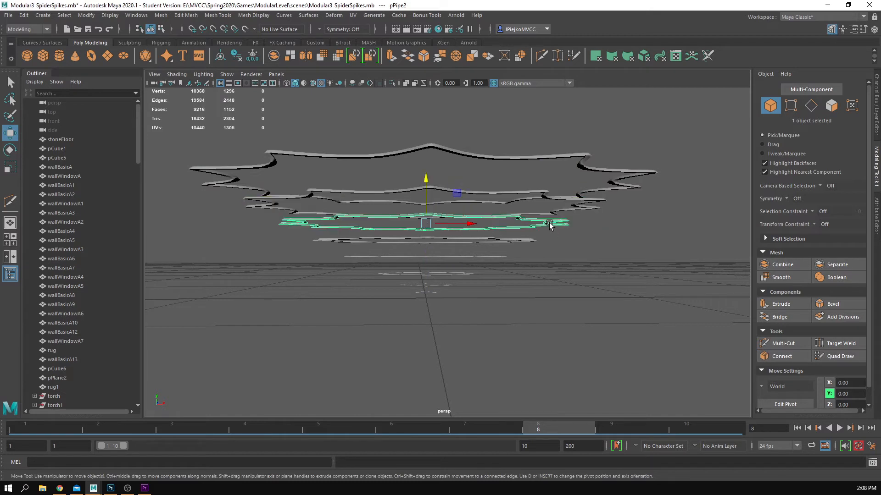
{"action": "left_click", "coordinate": [530, 239]}
{"action": "left_click", "coordinate": [484, 261]}
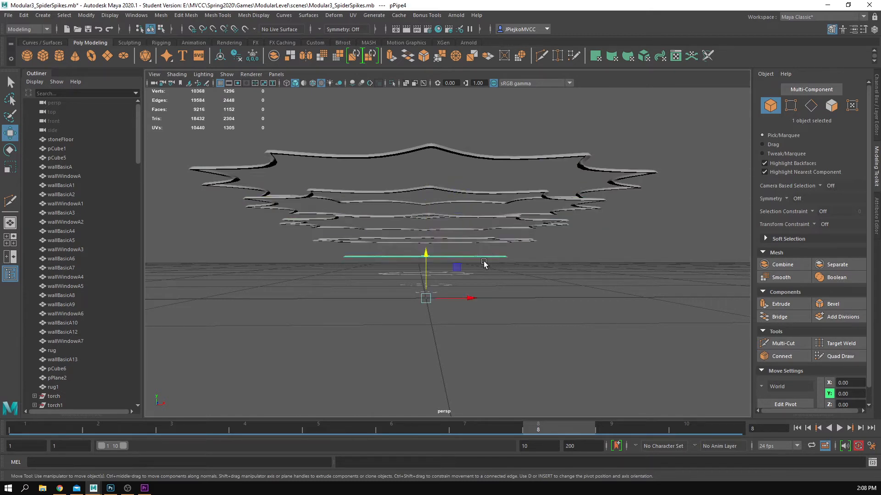
{"action": "left_click", "coordinate": [454, 276]}
{"action": "left_click", "coordinate": [446, 285]}
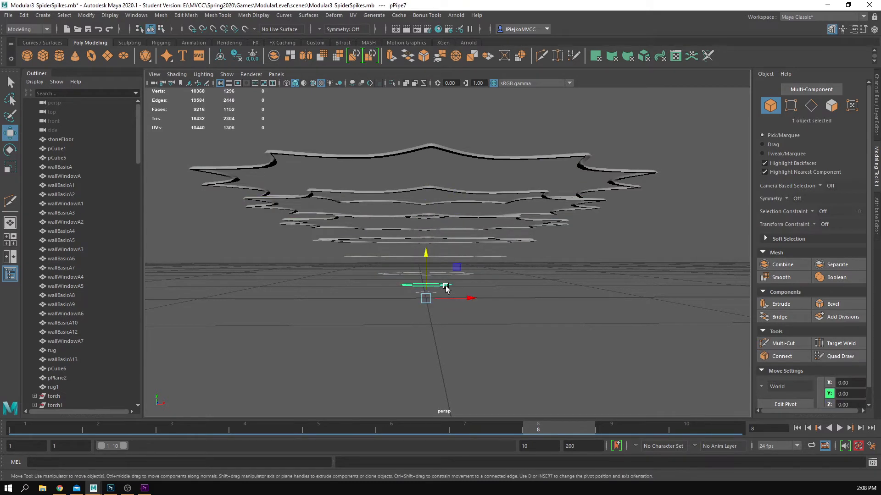
{"action": "left_click", "coordinate": [415, 295]}
{"action": "left_click_drag", "start_coordinate": [309, 378], "coordinate": [308, 383], "text": "alt"}
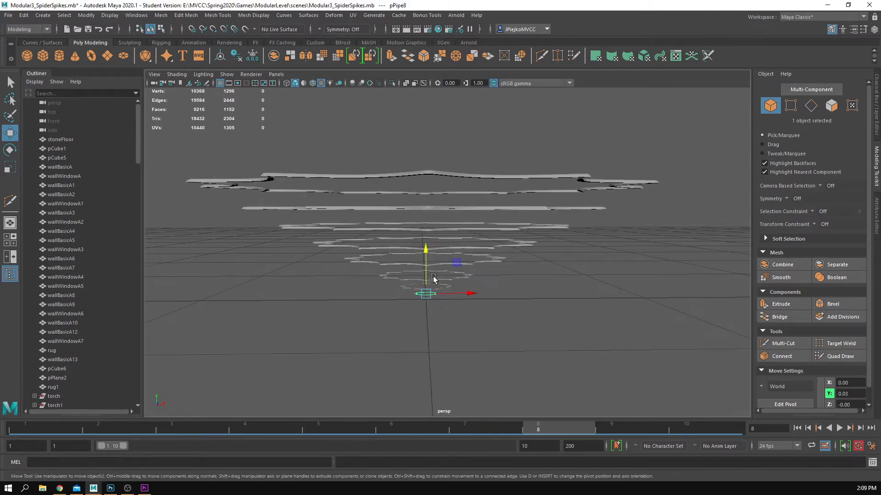
Snap the four smallest rings vertically onto the ground grid so they lie in one plane.
{"action": "mouse_move", "coordinate": [434, 280]}
{"action": "left_mouse_down", "text": "alt"}
{"action": "mouse_move", "coordinate": [427, 257]}
{"action": "mouse_move", "coordinate": [426, 277]}
{"action": "left_mouse_up", "text": "alt"}
{"action": "key", "text": "w"}
{"action": "key", "text": "x"}
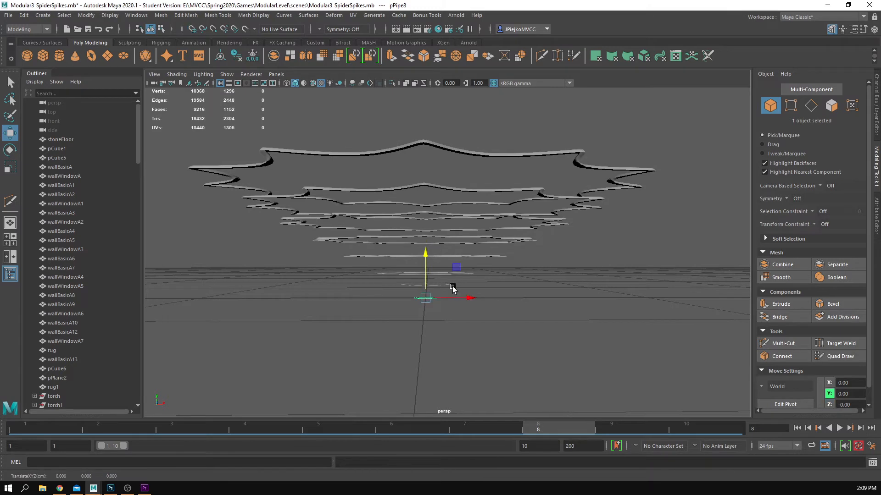
{"action": "left_click", "coordinate": [447, 285]}
{"action": "key", "text": "x"}
{"action": "left_click_drag", "start_coordinate": [425, 244], "coordinate": [427, 256]}
{"action": "left_click", "coordinate": [460, 274]}
{"action": "key", "text": "x"}
{"action": "left_click", "coordinate": [492, 257]}
{"action": "key", "text": "x"}
{"action": "left_click_drag", "start_coordinate": [426, 212], "coordinate": [430, 233]}
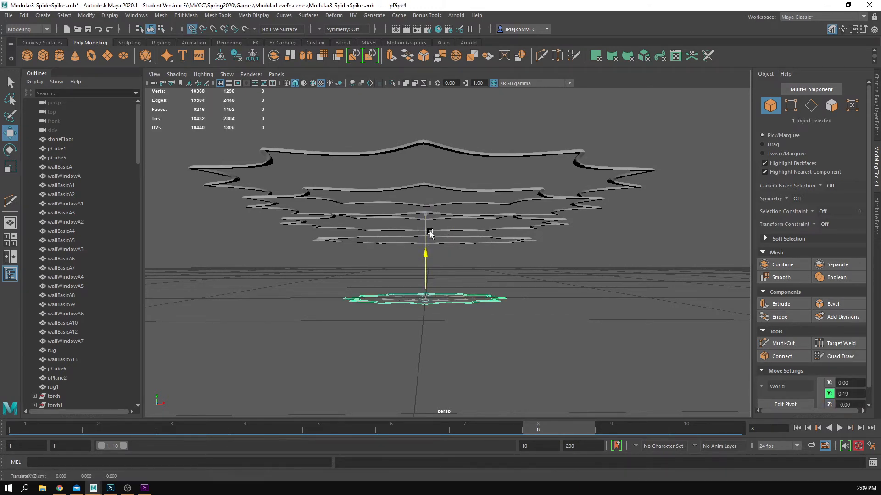
Snap the four largest rings down to the ground grid, level with the inner rings.
{"action": "left_click", "coordinate": [511, 240]}
{"action": "key", "text": "x"}
{"action": "left_click_drag", "start_coordinate": [426, 198], "coordinate": [426, 255]}
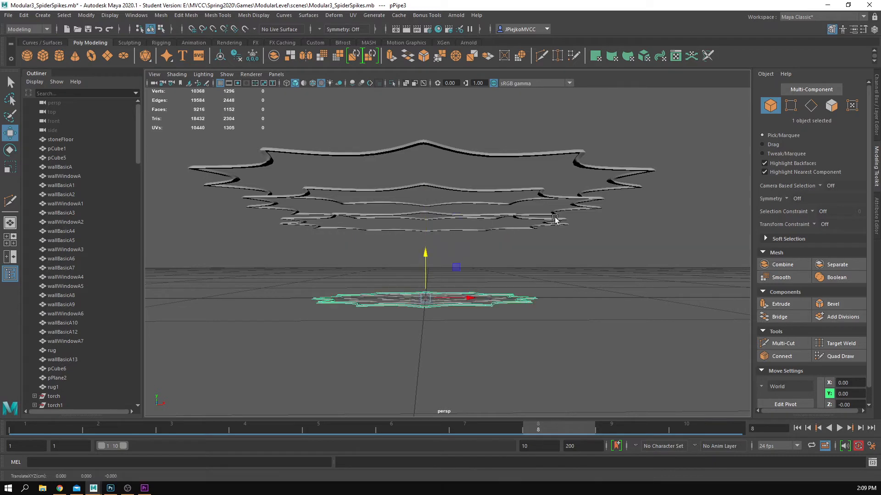
{"action": "left_click", "coordinate": [539, 224]}
{"action": "key", "text": "x"}
{"action": "left_click_drag", "start_coordinate": [427, 177], "coordinate": [426, 253]}
{"action": "left_click", "coordinate": [550, 197]}
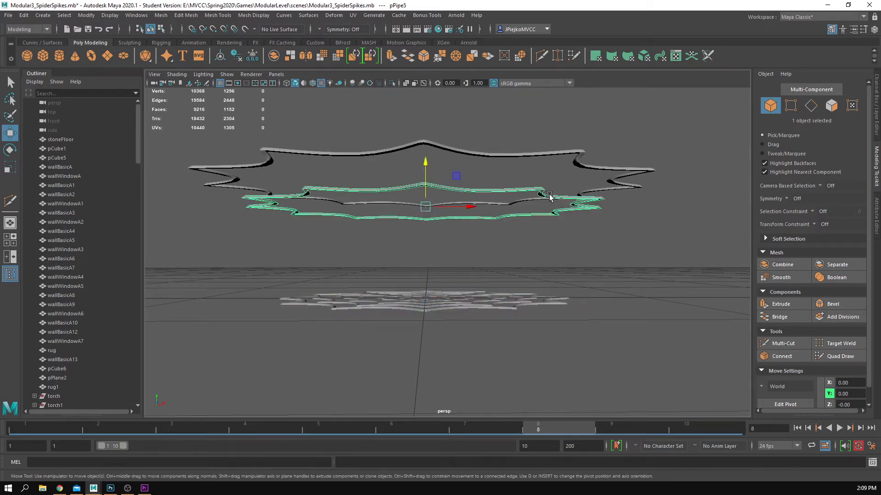
{"action": "left_click_drag", "start_coordinate": [422, 163], "coordinate": [422, 250]}
{"action": "left_click", "coordinate": [464, 155]}
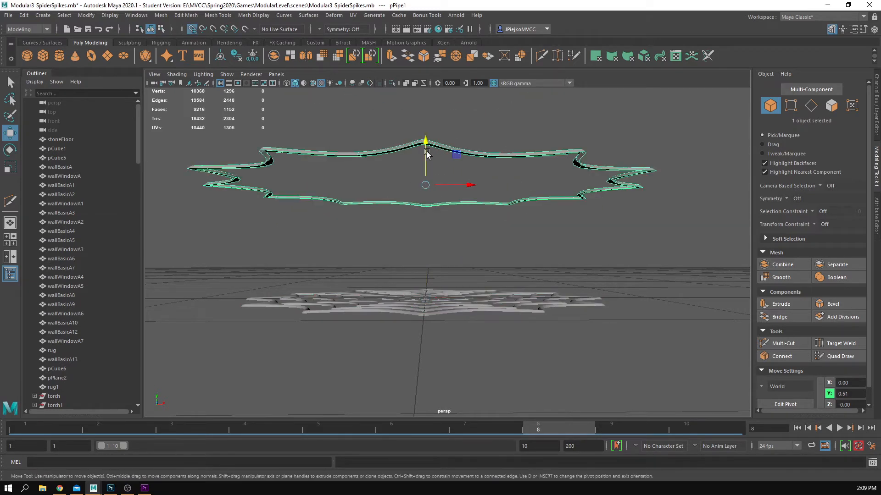
{"action": "key", "text": "x"}
{"action": "left_click_drag", "start_coordinate": [426, 154], "coordinate": [426, 252]}
{"action": "left_click_drag", "start_coordinate": [448, 222], "coordinate": [431, 289], "text": "alt"}
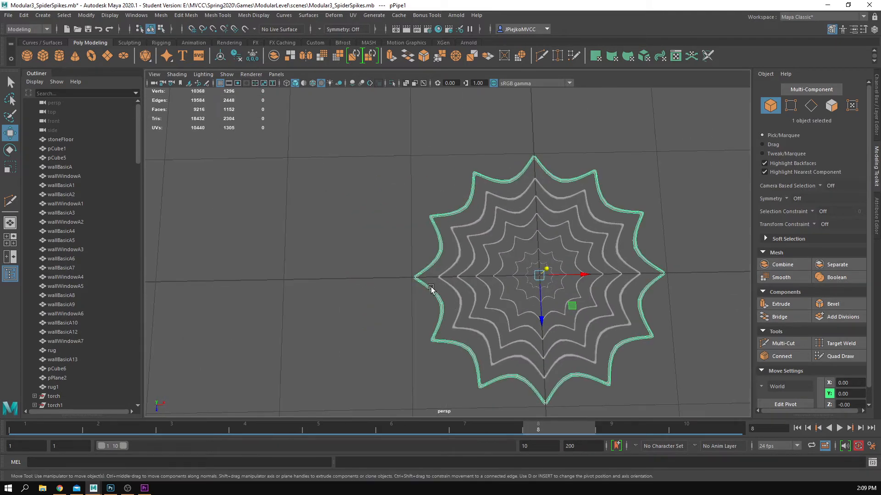
Switch the viewport to the orthographic top view, framed on the web's central rings.
{"action": "scroll", "coordinate": [431, 289], "scroll_direction": "up", "scroll_amount": 5}
{"action": "left_click", "coordinate": [276, 74]}
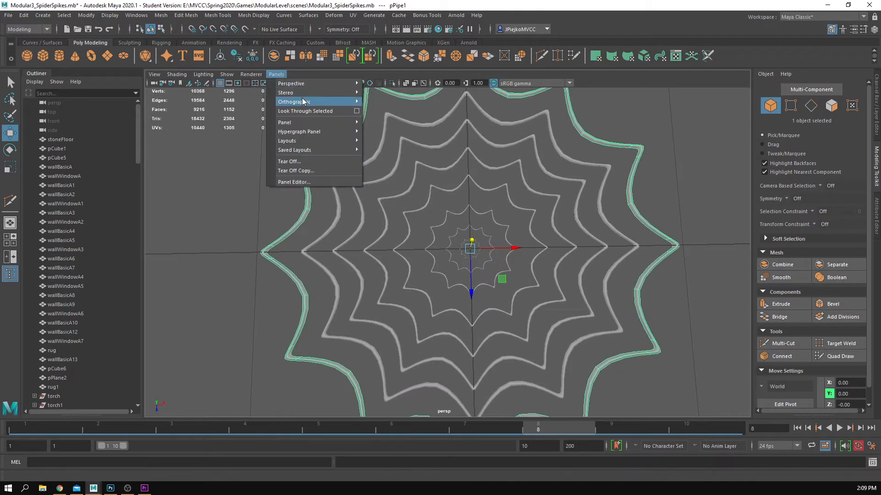
{"action": "mouse_move", "coordinate": [302, 102]}
{"action": "left_click", "coordinate": [388, 120]}
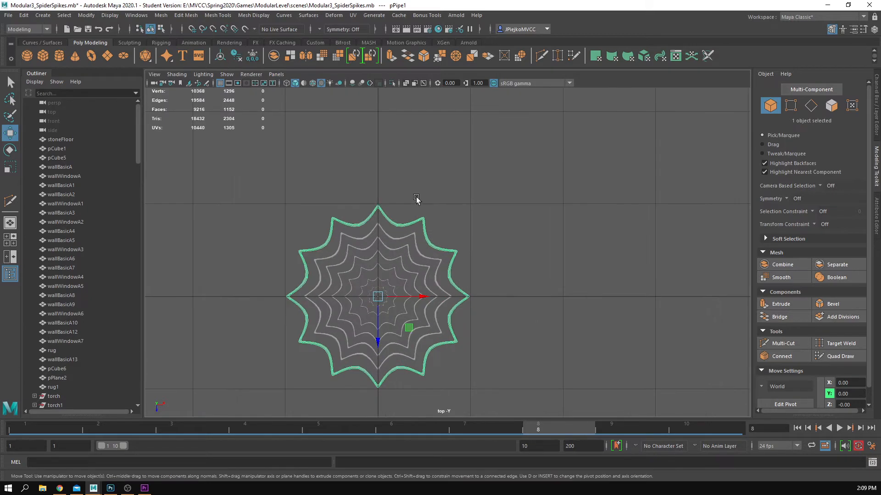
{"action": "scroll", "coordinate": [416, 198], "scroll_direction": "up", "scroll_amount": 5}
{"action": "scroll", "coordinate": [502, 232], "scroll_direction": "down", "scroll_amount": 5}
{"action": "scroll", "coordinate": [501, 232], "scroll_direction": "up", "scroll_amount": 5}
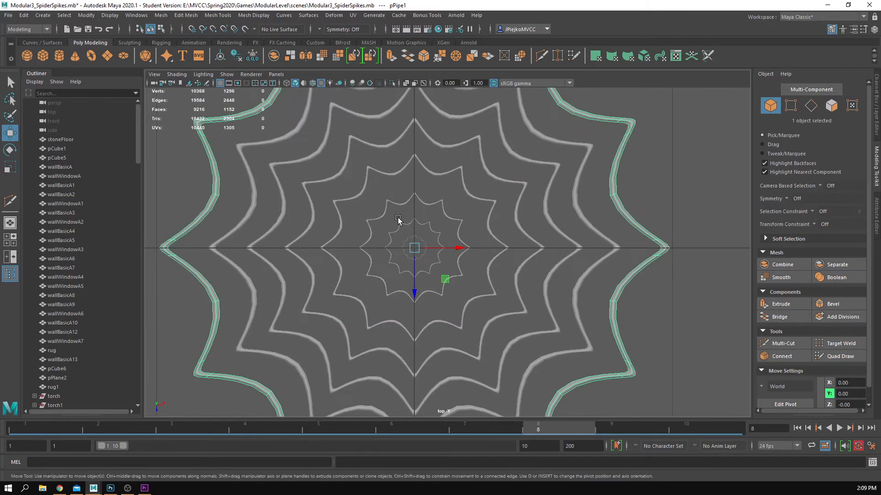
{"action": "scroll", "coordinate": [398, 221], "scroll_direction": "up", "scroll_amount": 5}
{"action": "scroll", "coordinate": [415, 290], "scroll_direction": "up", "scroll_amount": 5}
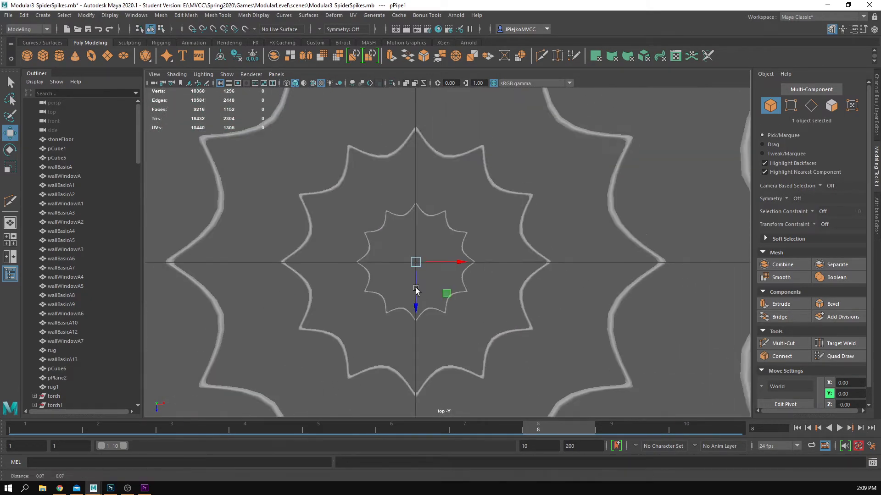
{"action": "scroll", "coordinate": [416, 289], "scroll_direction": "down", "scroll_amount": 3}
Thicken the smallest ring by scaling its edge loops uniformly in edge mode.
{"action": "left_click", "coordinate": [462, 230]}
{"action": "scroll", "coordinate": [681, 265], "scroll_direction": "up", "scroll_amount": 3}
{"action": "scroll", "coordinate": [549, 223], "scroll_direction": "up", "scroll_amount": 3}
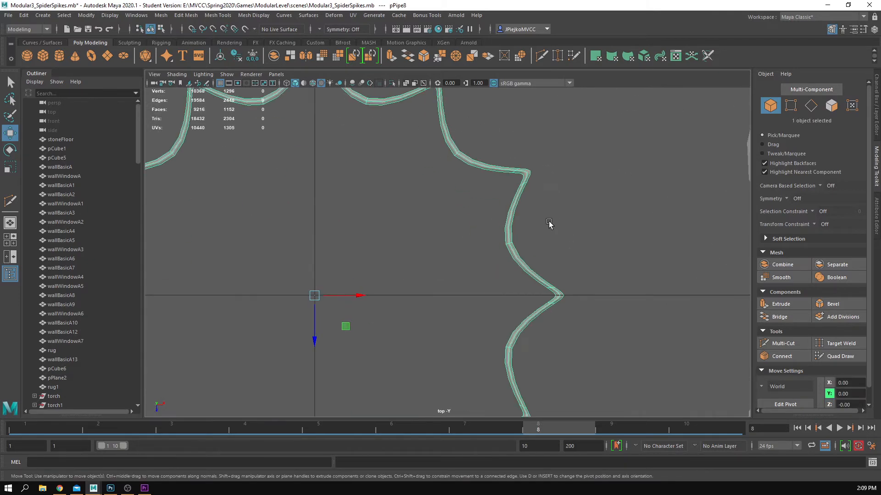
{"action": "key", "text": "F10"}
{"action": "double_click", "coordinate": [460, 161]}
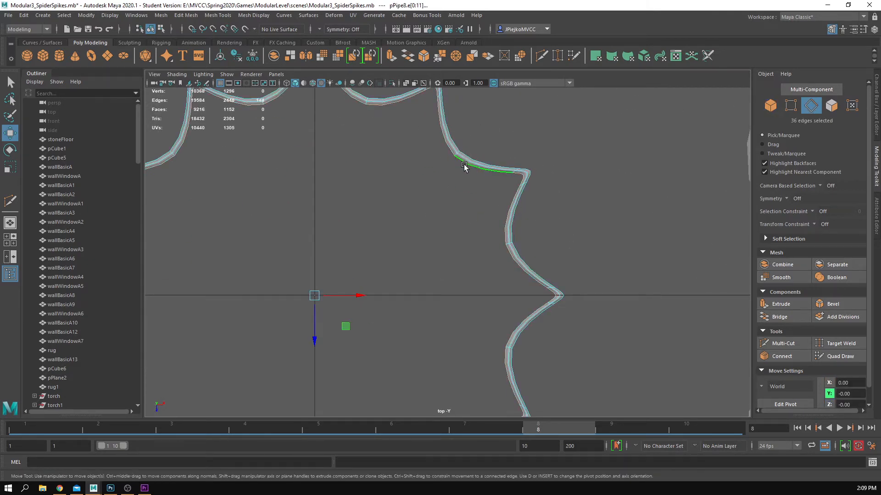
{"action": "scroll", "coordinate": [359, 295], "scroll_direction": "down", "scroll_amount": 5}
{"action": "key", "text": "r"}
{"action": "scroll", "coordinate": [713, 323], "scroll_direction": "up", "scroll_amount": 2}
{"action": "scroll", "coordinate": [475, 294], "scroll_direction": "up", "scroll_amount": 3}
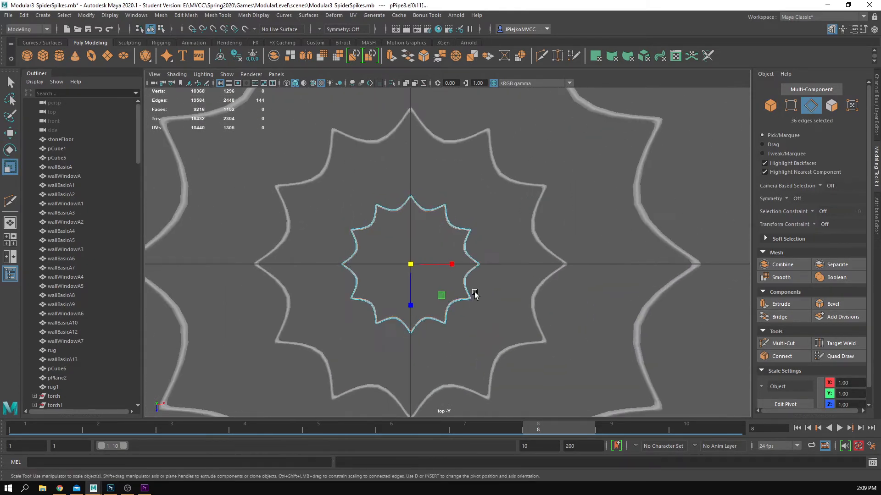
{"action": "scroll", "coordinate": [445, 238], "scroll_direction": "up", "scroll_amount": 2}
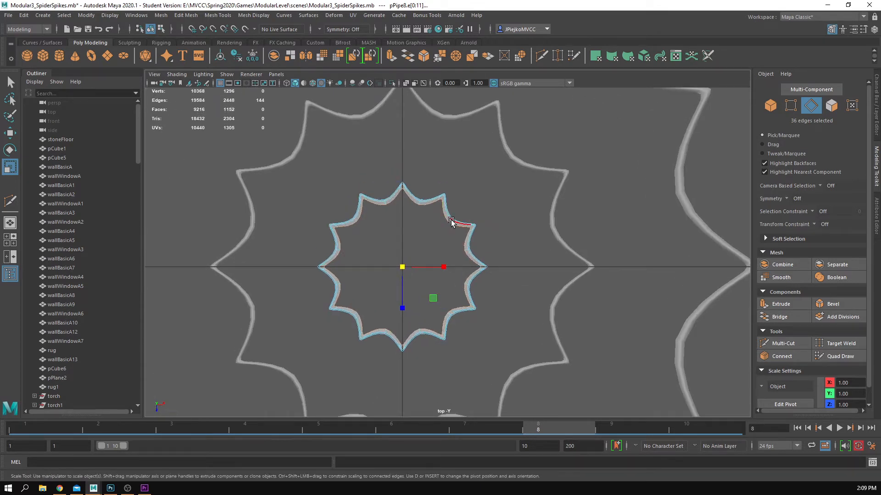
{"action": "left_click_drag", "start_coordinate": [404, 270], "coordinate": [392, 269]}
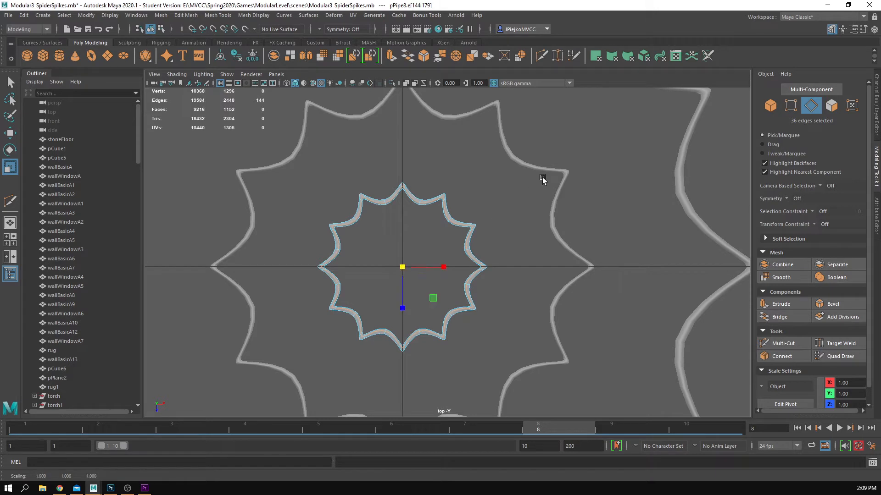
Thicken the second-smallest ring by scaling its edge loops in the same way.
{"action": "left_click", "coordinate": [527, 163]}
{"action": "middle_click_drag", "start_coordinate": [526, 160], "coordinate": [434, 248], "text": "alt"}
{"action": "right_click_drag", "start_coordinate": [431, 248], "coordinate": [411, 188]}
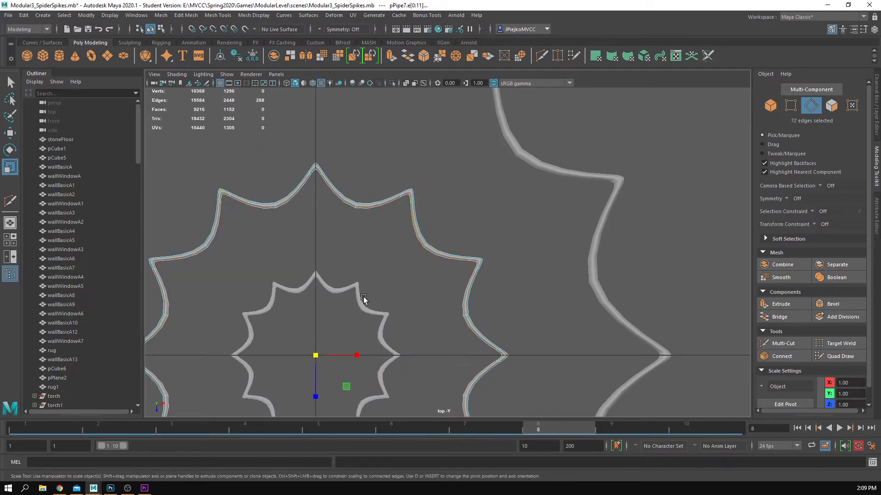
{"action": "mouse_move", "coordinate": [315, 362]}
{"action": "left_mouse_down"}
{"action": "mouse_move", "coordinate": [307, 361]}
{"action": "mouse_move", "coordinate": [316, 358]}
{"action": "left_mouse_up"}
{"action": "double_click", "coordinate": [419, 244], "text": "ctrl"}
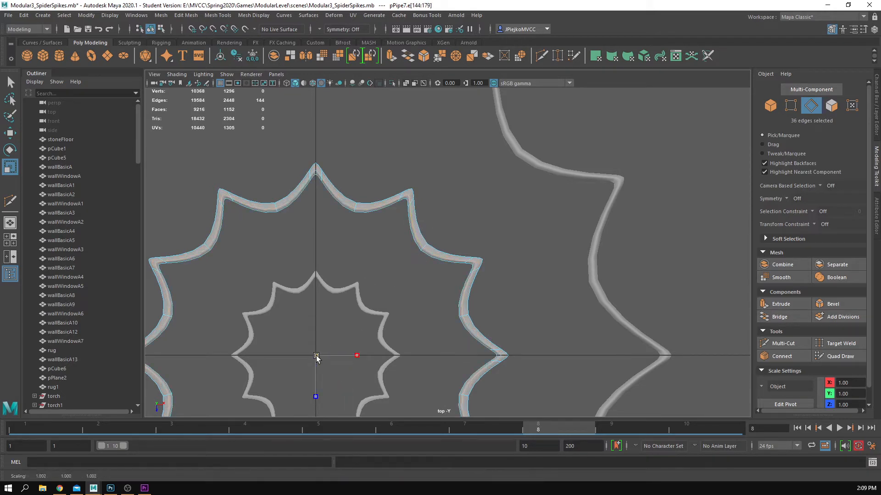
Examine the thickness of the third-smallest ring against its neighbours and the whole web.
{"action": "scroll", "coordinate": [321, 313], "scroll_direction": "down", "scroll_amount": 10}
{"action": "scroll", "coordinate": [403, 329], "scroll_direction": "up", "scroll_amount": 7}
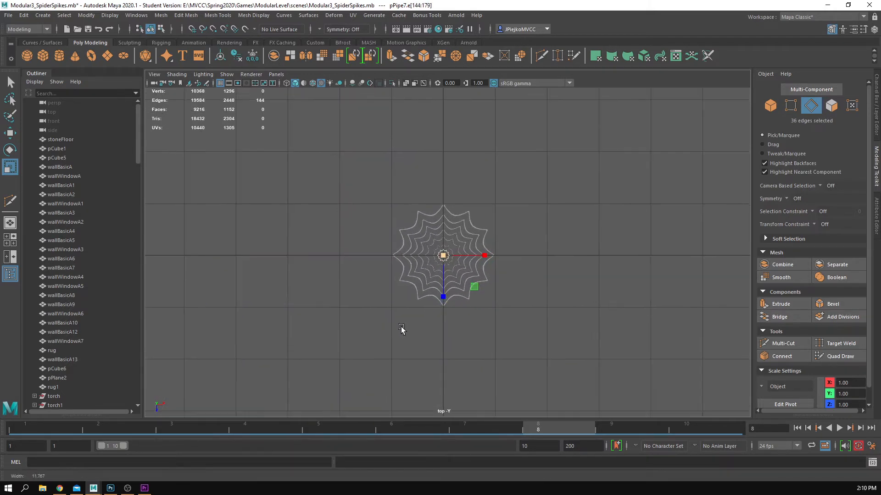
{"action": "left_click", "coordinate": [443, 217]}
{"action": "scroll", "coordinate": [626, 271], "scroll_direction": "up", "scroll_amount": 5}
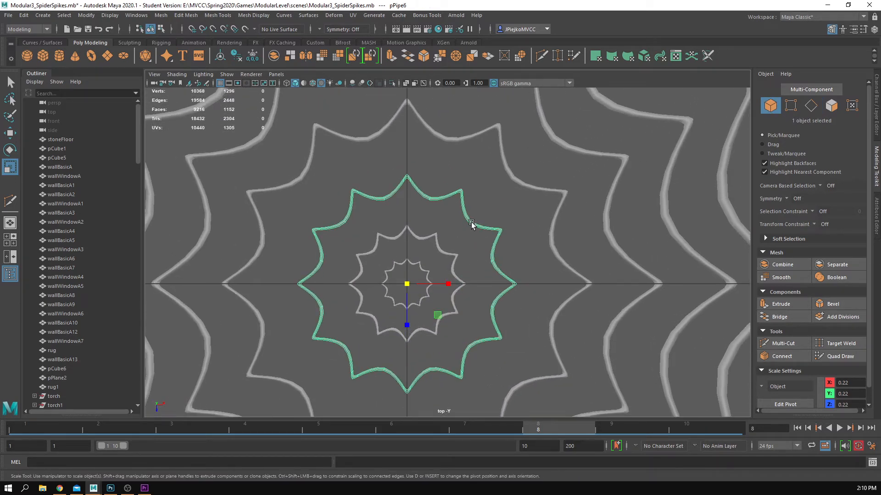
{"action": "middle_click_drag", "start_coordinate": [471, 223], "coordinate": [439, 268], "text": "alt"}
{"action": "scroll", "coordinate": [482, 299], "scroll_direction": "up", "scroll_amount": 2}
{"action": "scroll", "coordinate": [541, 301], "scroll_direction": "down", "scroll_amount": 11}
{"action": "scroll", "coordinate": [481, 270], "scroll_direction": "up", "scroll_amount": 3}
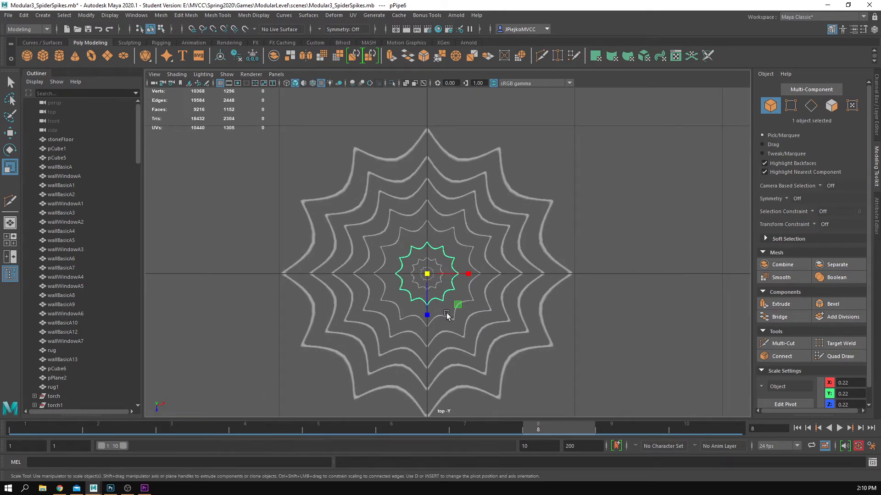
{"action": "left_click", "coordinate": [589, 216]}
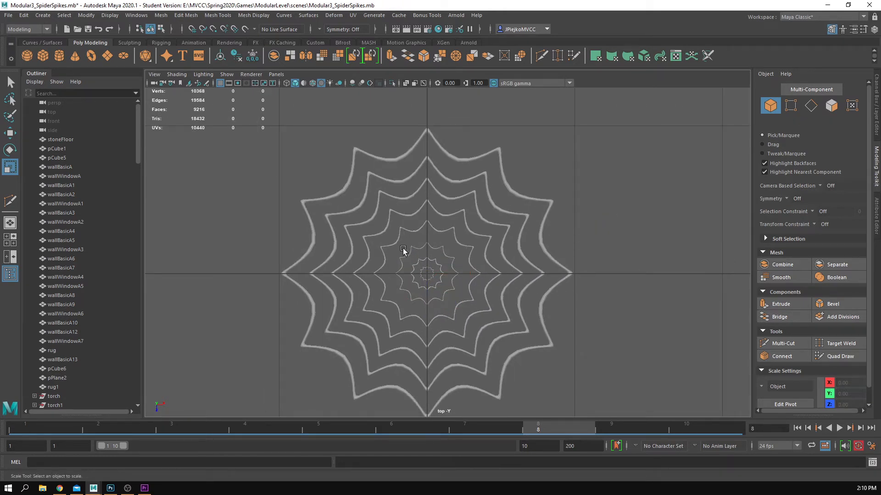
Create a polygon cube at the web's centre and scale it to 0.04 along Z as a thin bar.
{"action": "left_click", "coordinate": [42, 55]}
{"action": "scroll", "coordinate": [295, 138], "scroll_direction": "down", "scroll_amount": 3}
{"action": "scroll", "coordinate": [392, 161], "scroll_direction": "up", "scroll_amount": 5}
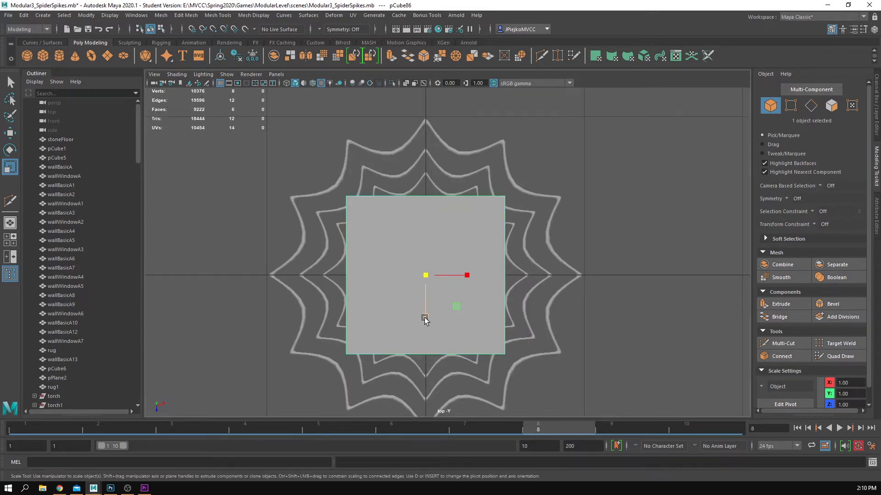
{"action": "left_click_drag", "start_coordinate": [424, 319], "coordinate": [422, 272]}
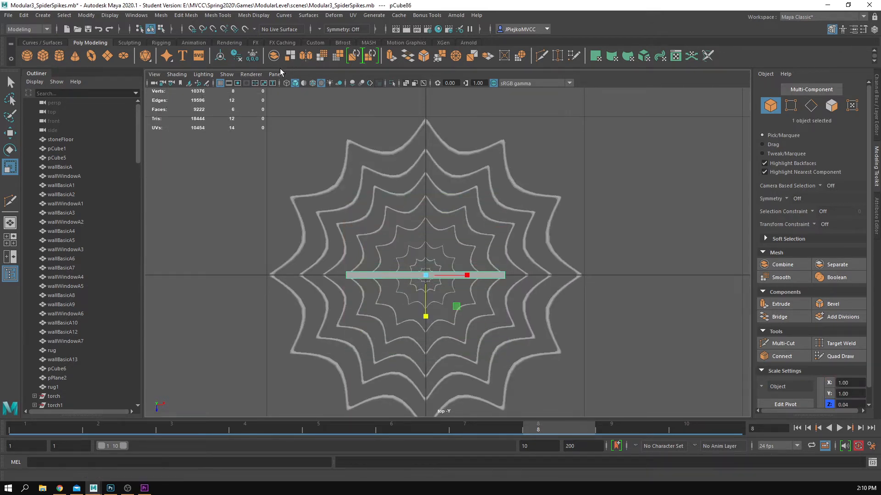
In the perspective view, delete every face of the bar except its top one and return to object selection.
{"action": "left_click", "coordinate": [275, 74]}
{"action": "left_click", "coordinate": [376, 87]}
{"action": "left_click_drag", "start_coordinate": [403, 153], "coordinate": [424, 81], "text": "alt"}
{"action": "right_click_drag", "start_coordinate": [481, 204], "coordinate": [486, 252]}
{"action": "left_click_drag", "start_coordinate": [193, 231], "coordinate": [701, 422]}
{"action": "key", "text": "Delete"}
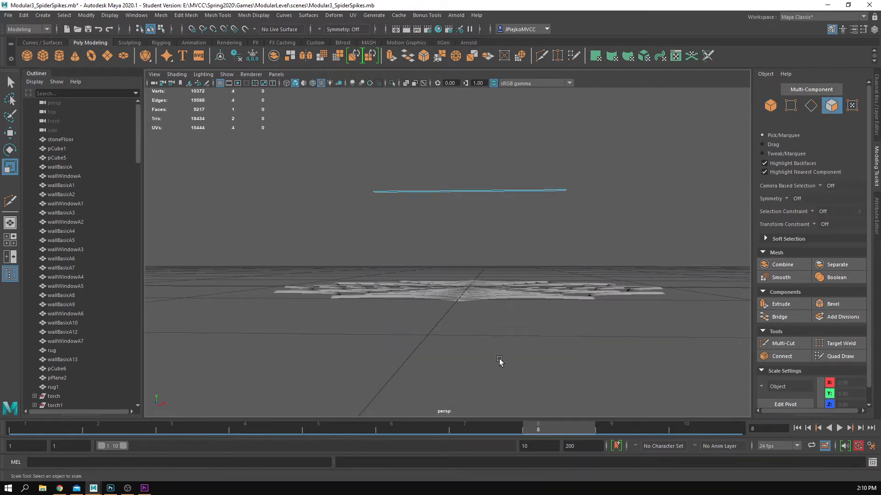
{"action": "left_click_drag", "start_coordinate": [470, 251], "coordinate": [377, 192], "text": "alt"}
{"action": "left_click_drag", "start_coordinate": [452, 245], "coordinate": [336, 143], "text": "alt"}
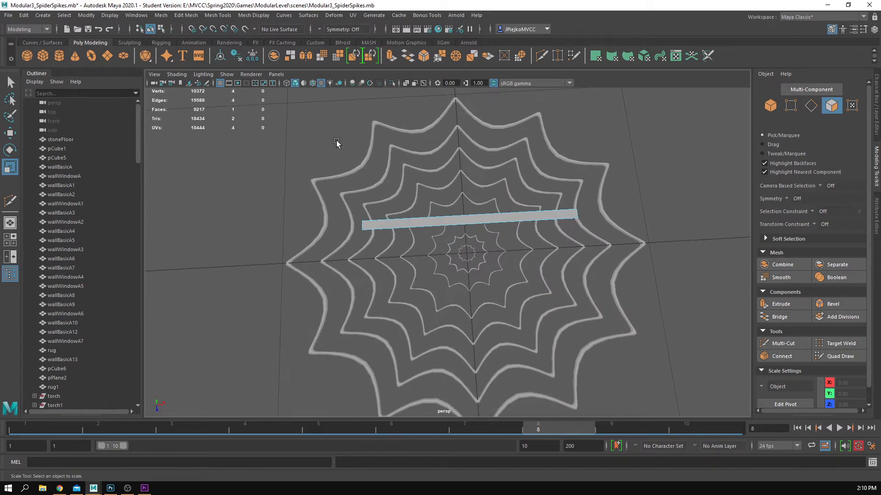
{"action": "left_click", "coordinate": [277, 74]}
{"action": "left_click", "coordinate": [523, 191]}
{"action": "right_click_drag", "start_coordinate": [491, 198], "coordinate": [511, 172]}
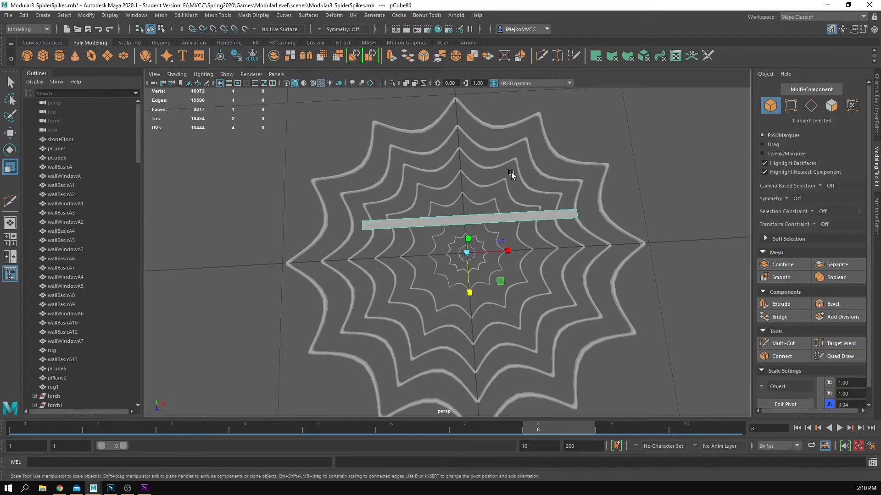
Centre the strip on the web and narrow it to a scale of 0.01 along Z.
{"action": "key", "text": "w"}
{"action": "left_click", "coordinate": [221, 56]}
{"action": "left_click_drag", "start_coordinate": [510, 176], "coordinate": [472, 233], "text": "alt"}
{"action": "left_click_drag", "start_coordinate": [482, 275], "coordinate": [474, 347], "text": "alt"}
{"action": "middle_click_drag", "start_coordinate": [474, 348], "coordinate": [463, 334], "text": "alt"}
{"action": "key", "text": "r"}
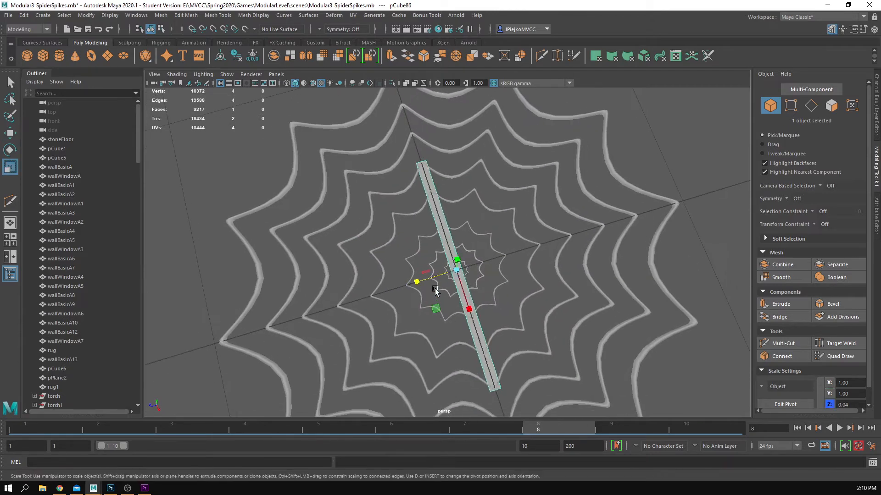
{"action": "left_click_drag", "start_coordinate": [417, 282], "coordinate": [449, 278]}
{"action": "left_click_drag", "start_coordinate": [449, 279], "coordinate": [529, 337], "text": "alt"}
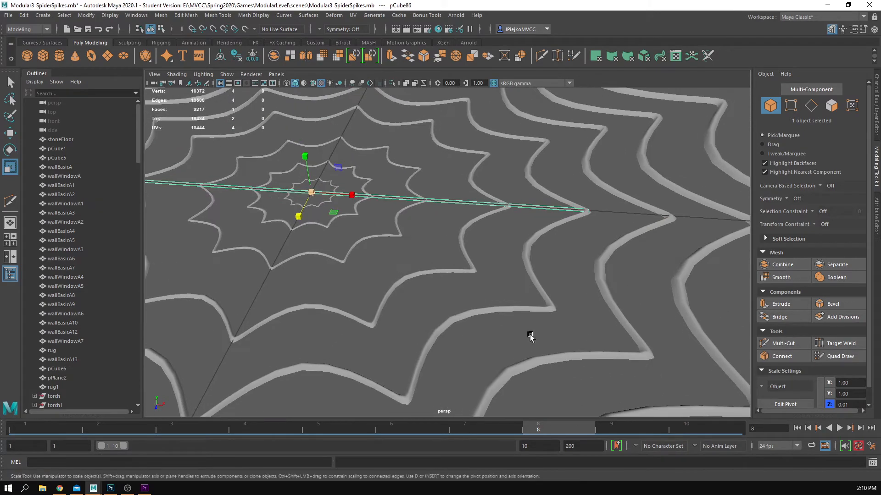
Cut the strip lengthwise down its middle with Multi-Cut, from one short end to the other.
{"action": "left_click", "coordinate": [806, 345]}
{"action": "left_click_drag", "start_coordinate": [428, 219], "coordinate": [376, 267], "text": "alt"}
{"action": "middle_click_drag", "start_coordinate": [376, 266], "coordinate": [541, 186], "text": "alt"}
{"action": "right_click_drag", "start_coordinate": [541, 185], "coordinate": [602, 235], "text": "alt"}
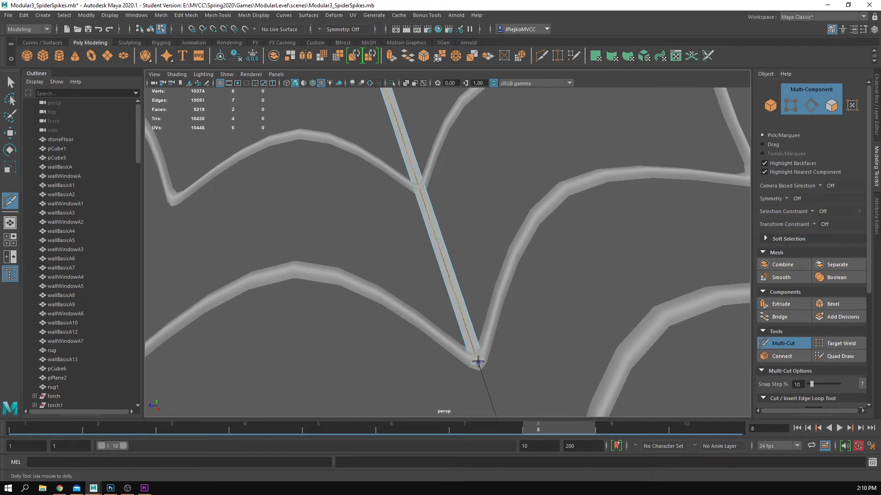
{"action": "scroll", "coordinate": [478, 362], "scroll_direction": "down", "scroll_amount": 2}
Raise the strip's lengthwise middle edge by about 0.005 along Y to give it a slight ridge.
{"action": "key", "text": "w"}
{"action": "key", "text": "F10"}
{"action": "left_click", "coordinate": [442, 240]}
{"action": "scroll", "coordinate": [441, 247], "scroll_direction": "down", "scroll_amount": 4}
{"action": "left_click_drag", "start_coordinate": [431, 321], "coordinate": [426, 243], "text": "alt"}
{"action": "middle_click_drag", "start_coordinate": [426, 244], "coordinate": [425, 270], "text": "alt"}
{"action": "left_click_drag", "start_coordinate": [425, 137], "coordinate": [424, 134]}
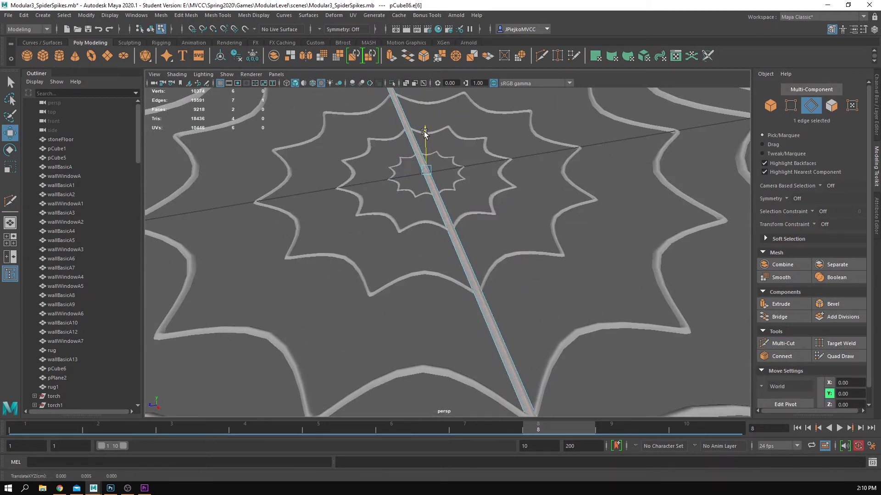
Return to object selection and lengthen the strip to about 2.05 along X so it spans the outermost ring.
{"action": "left_click_drag", "start_coordinate": [408, 170], "coordinate": [597, 263], "text": "alt"}
{"action": "key", "text": "F9"}
{"action": "right_click_drag", "start_coordinate": [598, 263], "coordinate": [381, 275], "text": "alt"}
{"action": "left_click_drag", "start_coordinate": [480, 285], "coordinate": [556, 289], "text": "alt"}
{"action": "key", "text": "F8"}
{"action": "key", "text": "r"}
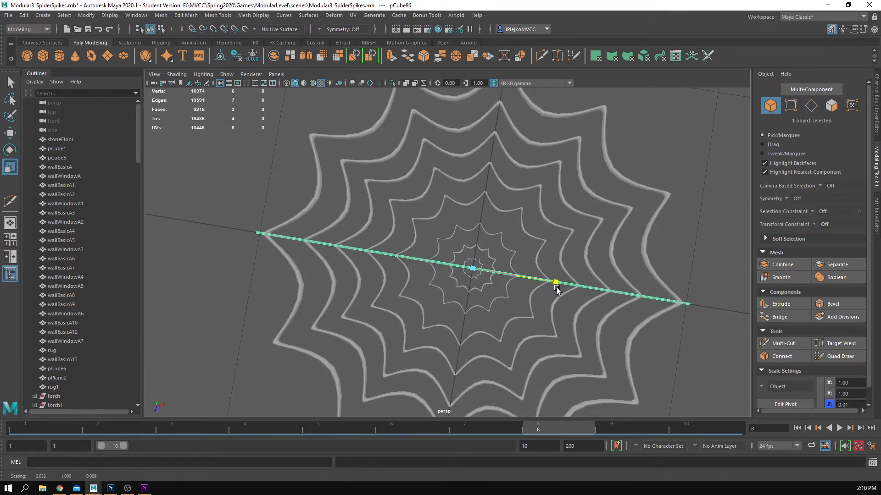
{"action": "right_click_drag", "start_coordinate": [577, 298], "coordinate": [501, 303], "text": "alt"}
Duplicate the strip five times, rotating each copy about the web's centre so the strips run through all the ring points.
{"action": "key", "text": "ctrl+d"}
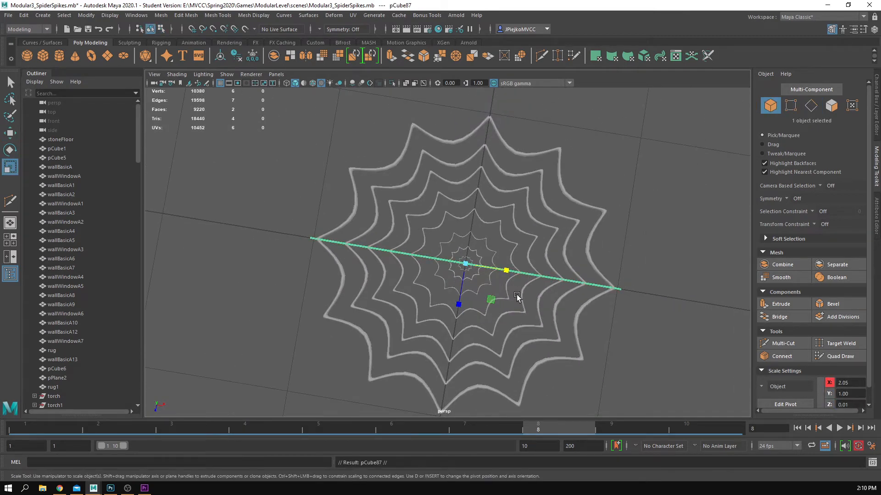
{"action": "key", "text": "e"}
{"action": "mouse_move", "coordinate": [455, 240]}
{"action": "left_mouse_down"}
{"action": "mouse_move", "coordinate": [446, 233]}
{"action": "mouse_move", "coordinate": [466, 226]}
{"action": "mouse_move", "coordinate": [443, 235]}
{"action": "mouse_move", "coordinate": [452, 228]}
{"action": "left_mouse_up"}
{"action": "key", "text": "ctrl+d"}
{"action": "key", "text": "ctrl+d"}
{"action": "key", "text": "ctrl+d"}
{"action": "key", "text": "ctrl+d"}
{"action": "left_click", "coordinate": [649, 255]}
{"action": "scroll", "coordinate": [642, 259], "scroll_direction": "down", "scroll_amount": 5}
{"action": "left_click_drag", "start_coordinate": [532, 337], "coordinate": [537, 229], "text": "alt"}
{"action": "scroll", "coordinate": [546, 252], "scroll_direction": "up", "scroll_amount": 5}
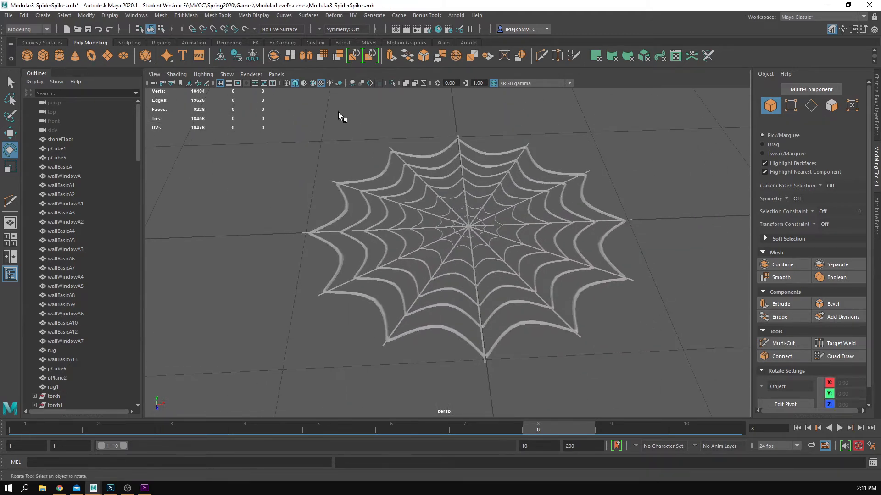
Select all the rings and strips of the web and combine them into one mesh.
{"action": "left_click_drag", "start_coordinate": [337, 112], "coordinate": [642, 367]}
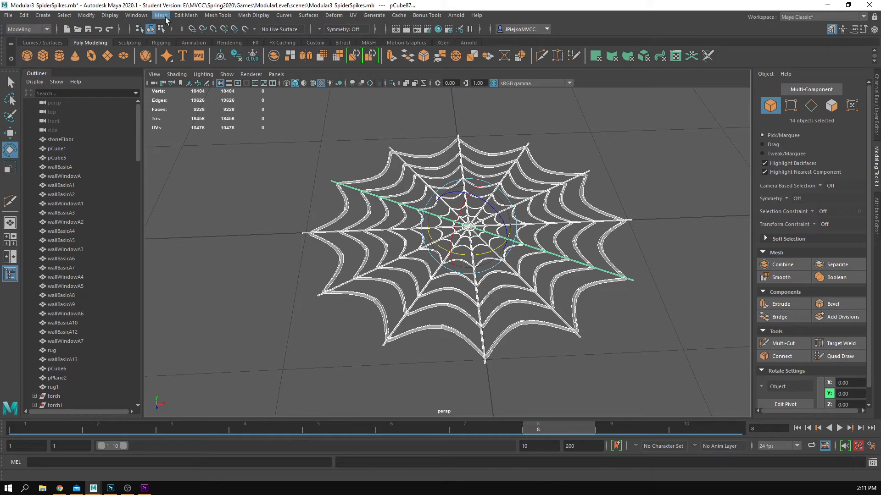
{"action": "left_click", "coordinate": [163, 16]}
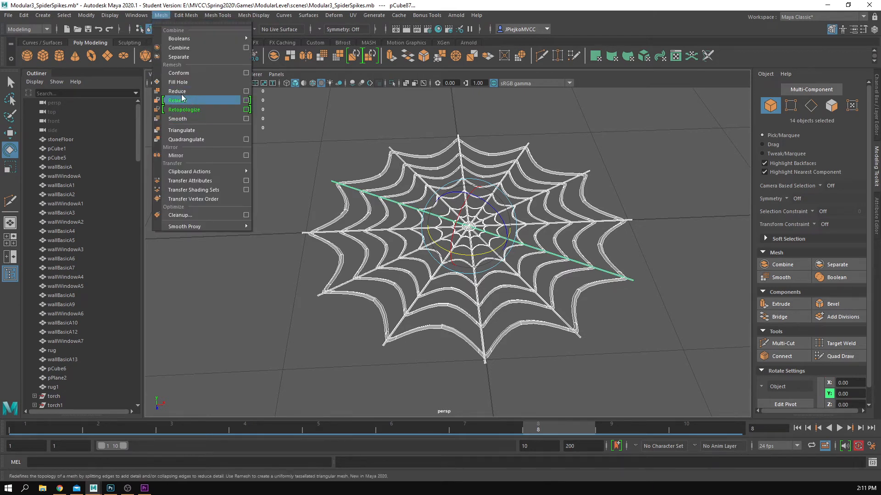
{"action": "mouse_move", "coordinate": [184, 171]}
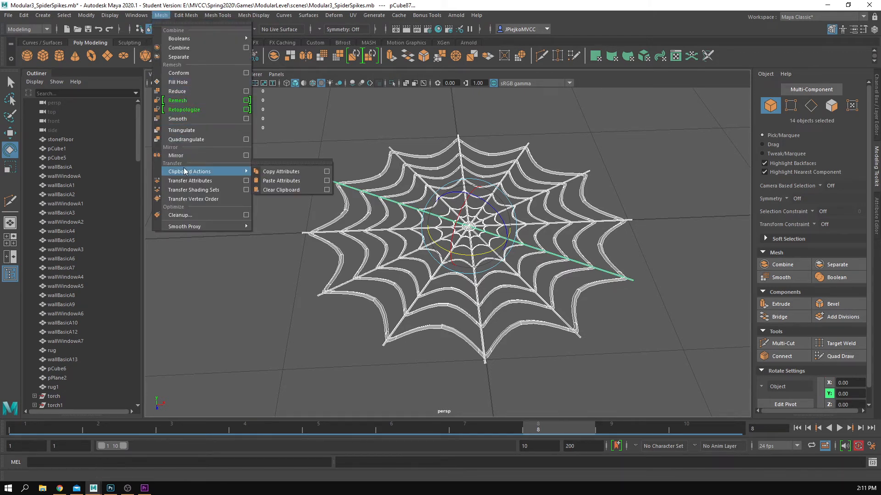
{"action": "left_click", "coordinate": [183, 48]}
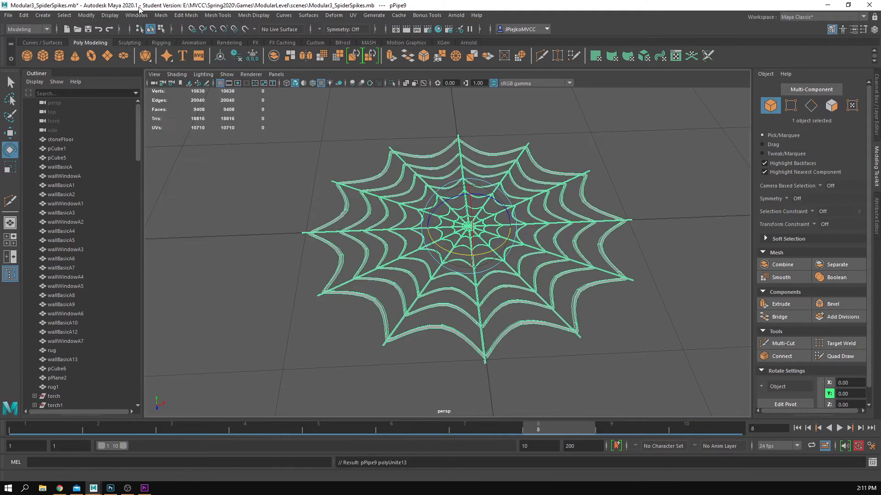
Smooth the combined web mesh with 1 division and deselect it.
{"action": "left_click", "coordinate": [161, 15]}
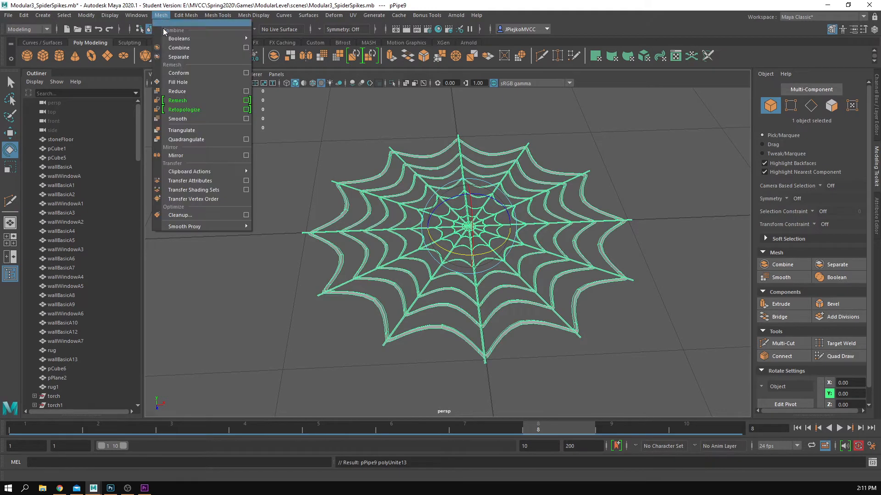
{"action": "left_click", "coordinate": [183, 120]}
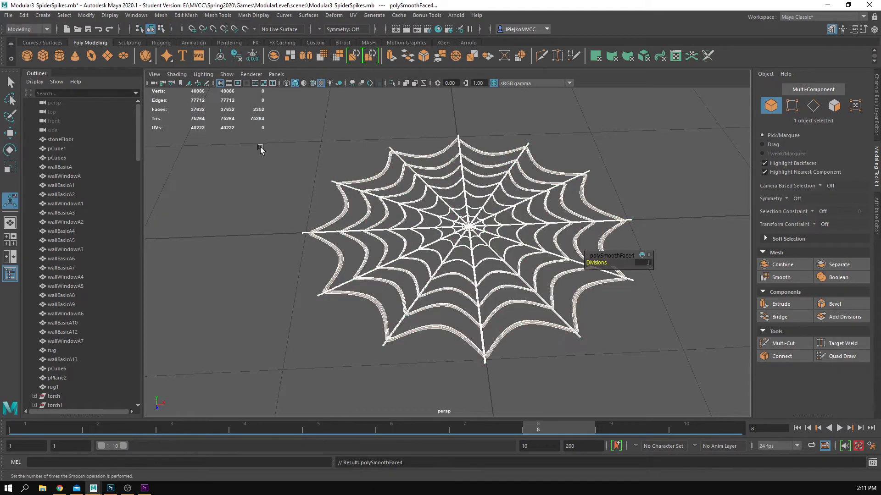
{"action": "left_click", "coordinate": [277, 156]}
{"action": "left_click_drag", "start_coordinate": [530, 241], "coordinate": [494, 277], "text": "alt"}
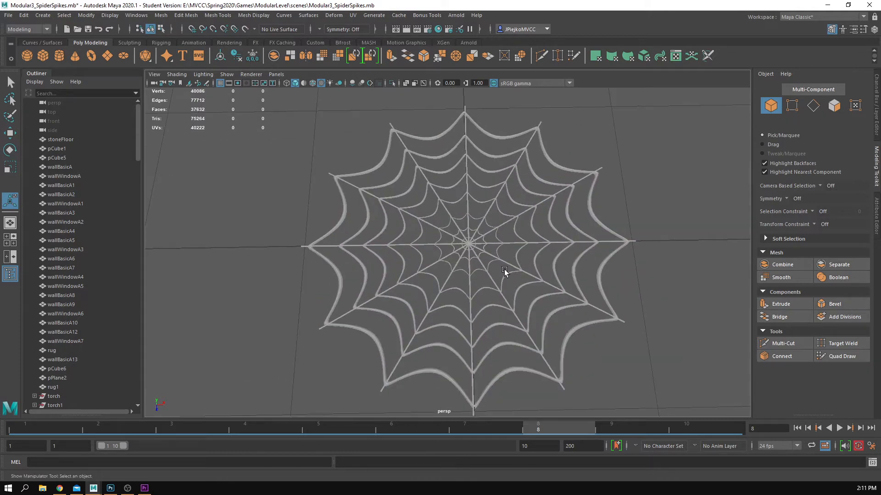
{"action": "right_click_drag", "start_coordinate": [504, 270], "coordinate": [450, 272], "text": "alt"}
Create a polygon plane at the web's centre and scale it uniformly until it covers the whole web.
{"action": "left_click", "coordinate": [478, 272]}
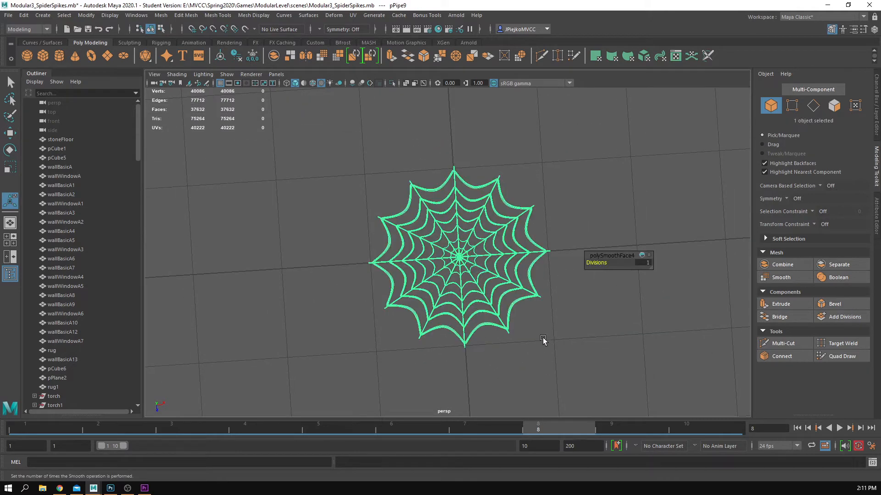
{"action": "left_click", "coordinate": [107, 54]}
{"action": "key", "text": "r"}
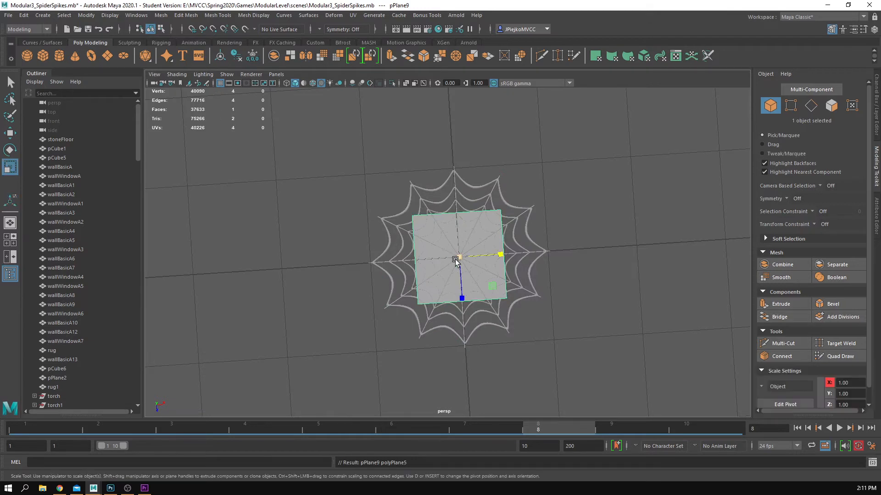
{"action": "left_click_drag", "start_coordinate": [458, 257], "coordinate": [521, 262]}
{"action": "left_click", "coordinate": [722, 269]}
{"action": "mouse_move", "coordinate": [677, 263]}
{"action": "left_mouse_down", "text": "alt"}
{"action": "mouse_move", "coordinate": [661, 236]}
{"action": "mouse_move", "coordinate": [663, 256]}
{"action": "left_mouse_up", "text": "alt"}
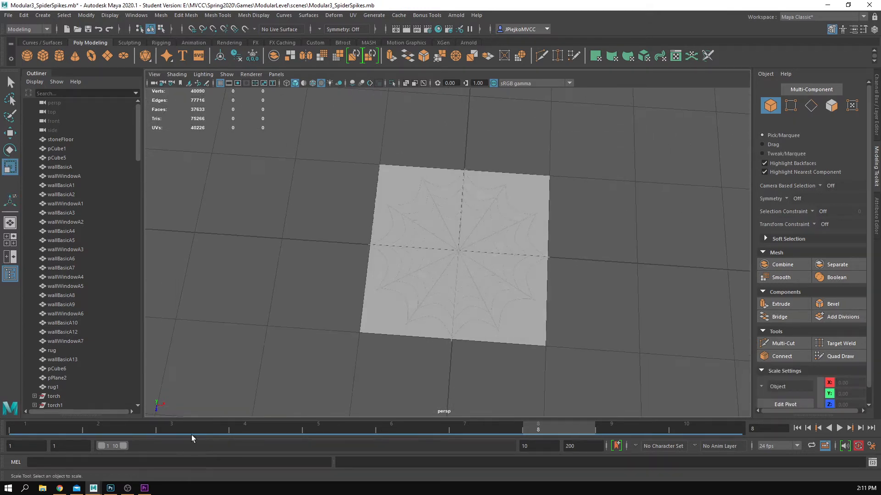
Launch xNormal from the Windows search.
{"action": "left_click", "coordinate": [22, 492]}
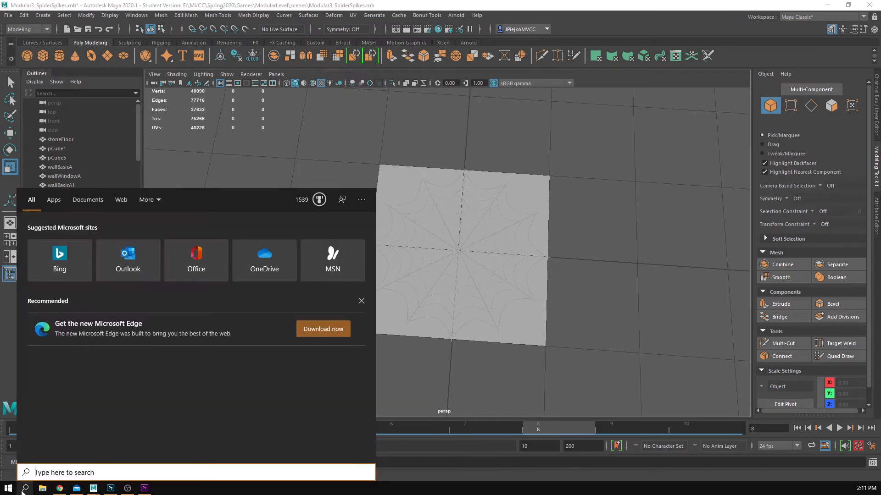
{"action": "type", "text": "x"}
{"action": "left_click", "coordinate": [78, 234]}
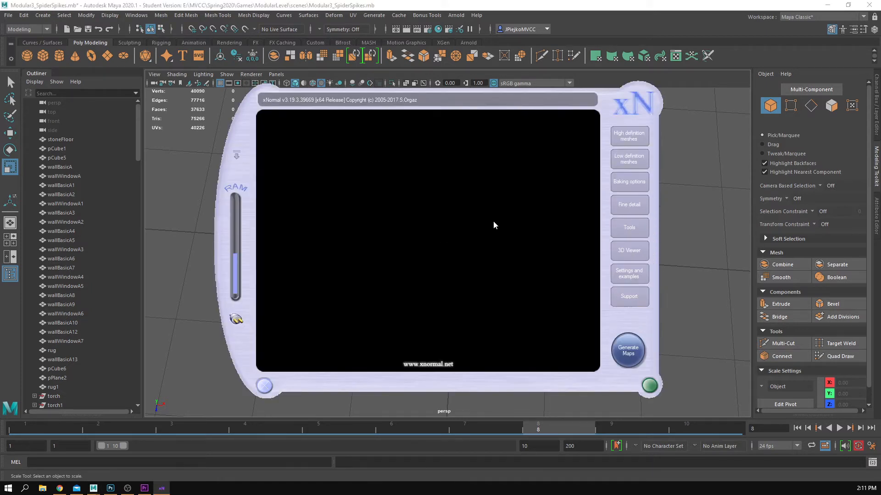
In the high definition meshes, remove the existing mesh and add the HighSpider OBJ from the Xnormal folder.
{"action": "left_click", "coordinate": [629, 137]}
{"action": "right_click", "coordinate": [395, 127]}
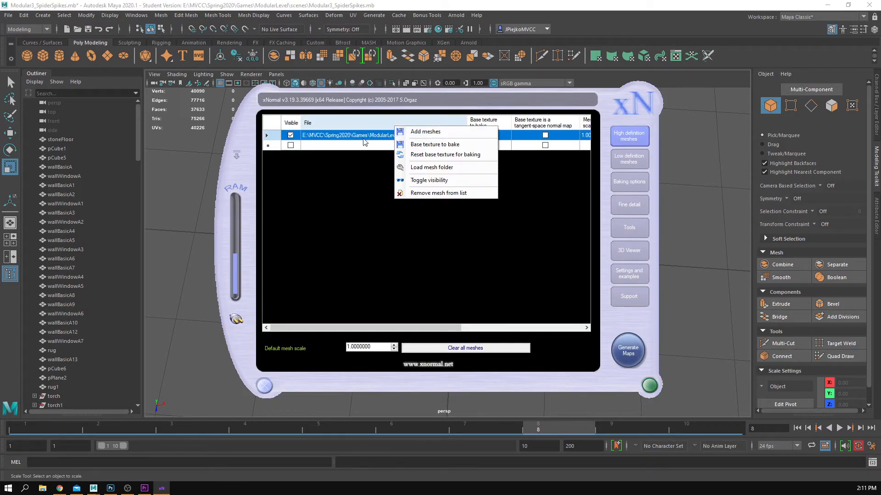
{"action": "left_click", "coordinate": [438, 192]}
{"action": "right_click", "coordinate": [368, 136]}
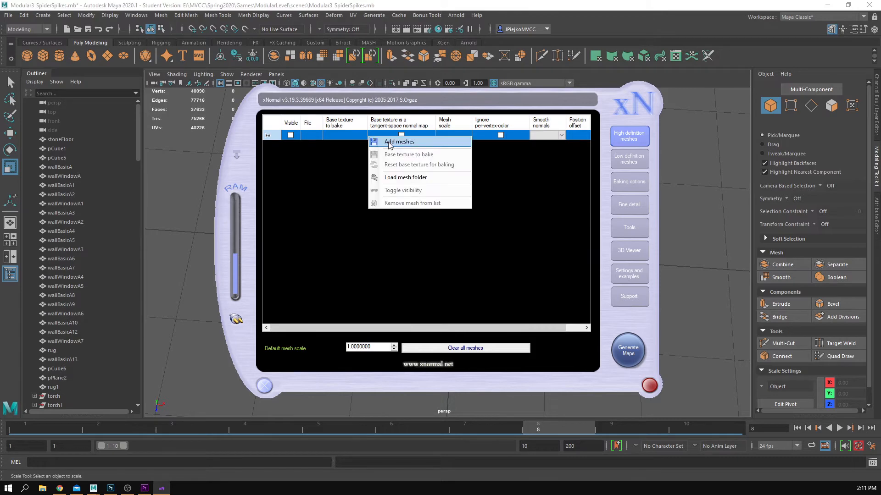
{"action": "left_click", "coordinate": [388, 141]}
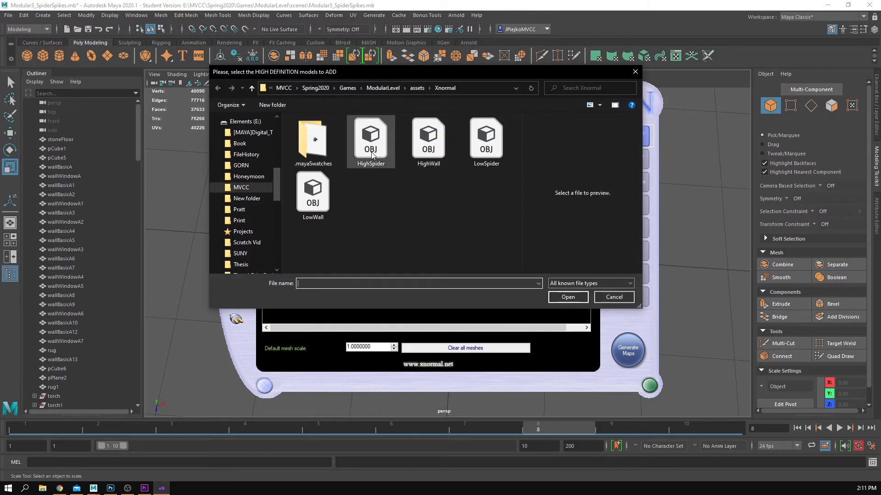
{"action": "left_click", "coordinate": [370, 142]}
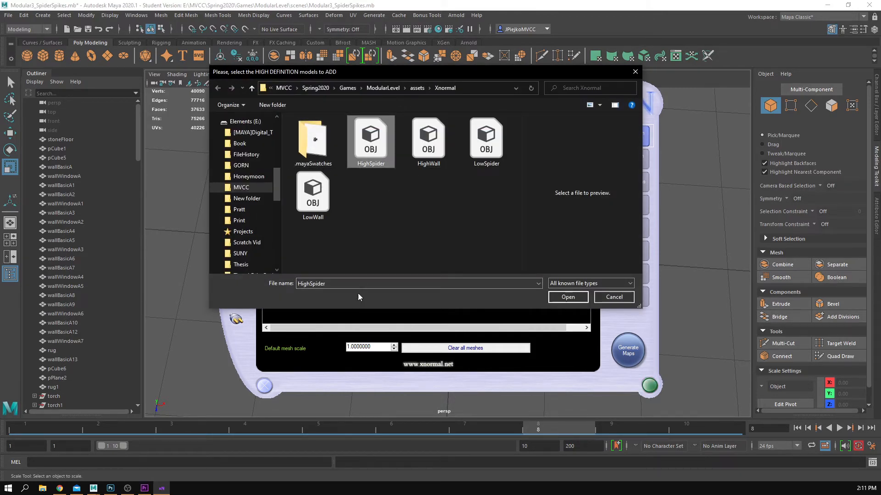
{"action": "left_click", "coordinate": [567, 297]}
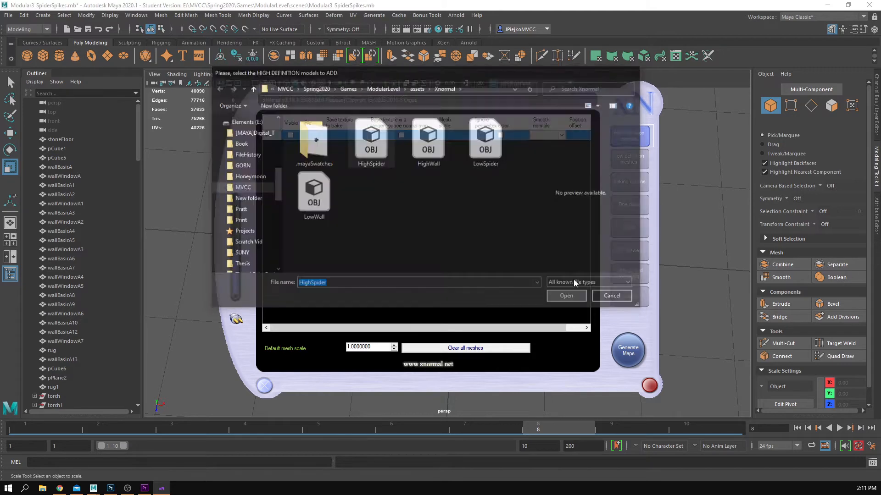
In the low definition meshes, remove the existing mesh and add the LowSpider OBJ.
{"action": "left_click", "coordinate": [612, 155]}
{"action": "right_click", "coordinate": [414, 135]}
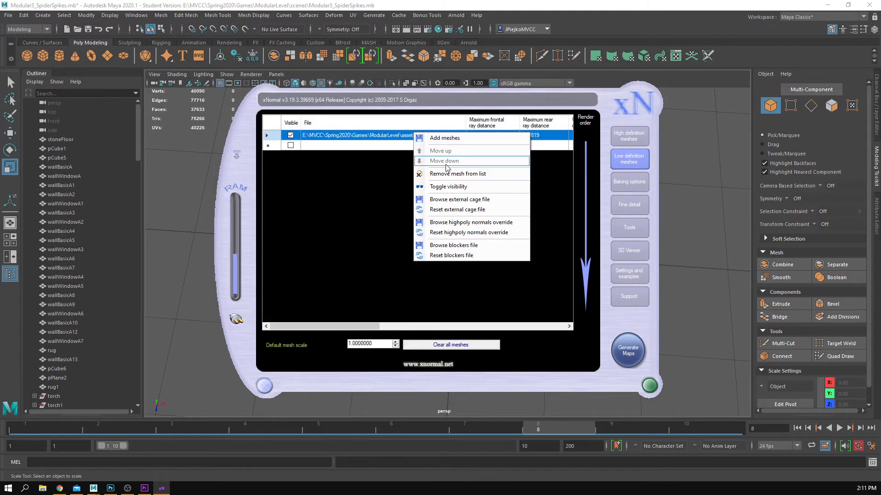
{"action": "left_click", "coordinate": [435, 169]}
{"action": "right_click", "coordinate": [358, 136]}
{"action": "left_click", "coordinate": [369, 137]}
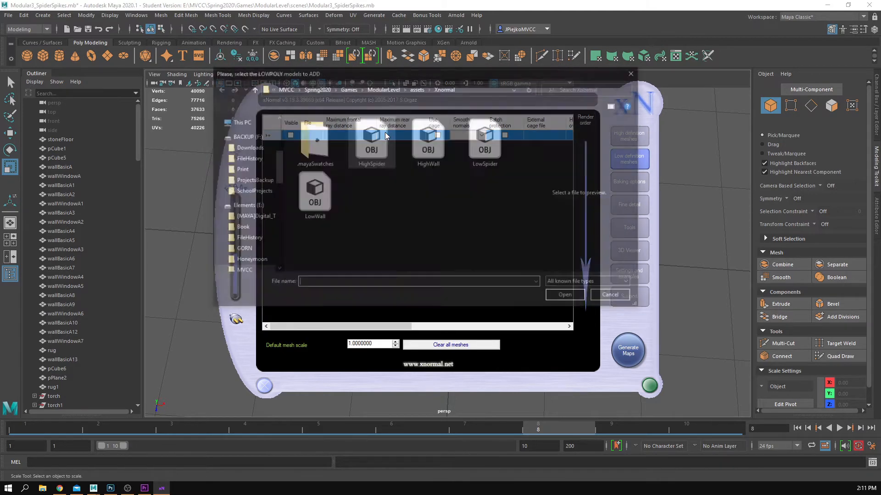
{"action": "left_click", "coordinate": [487, 160]}
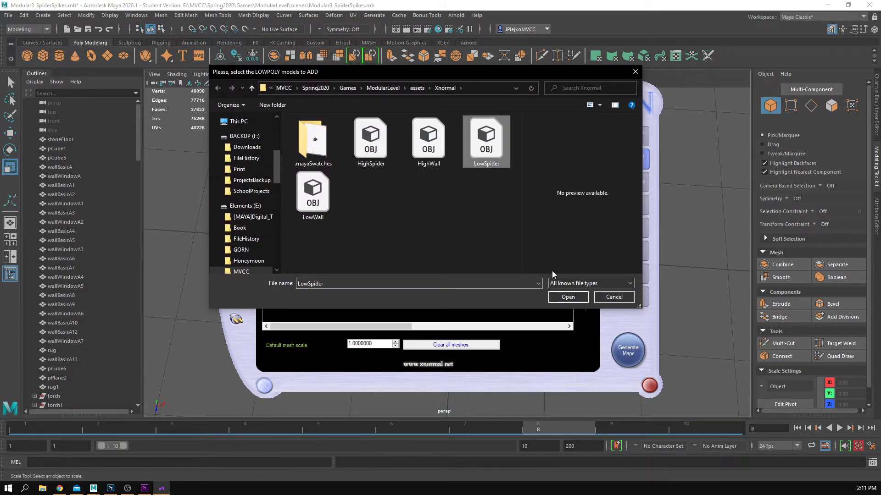
{"action": "left_click", "coordinate": [567, 297]}
In the baking options, disable the Cavity map and enable Ambient occlusion.
{"action": "left_click", "coordinate": [630, 183]}
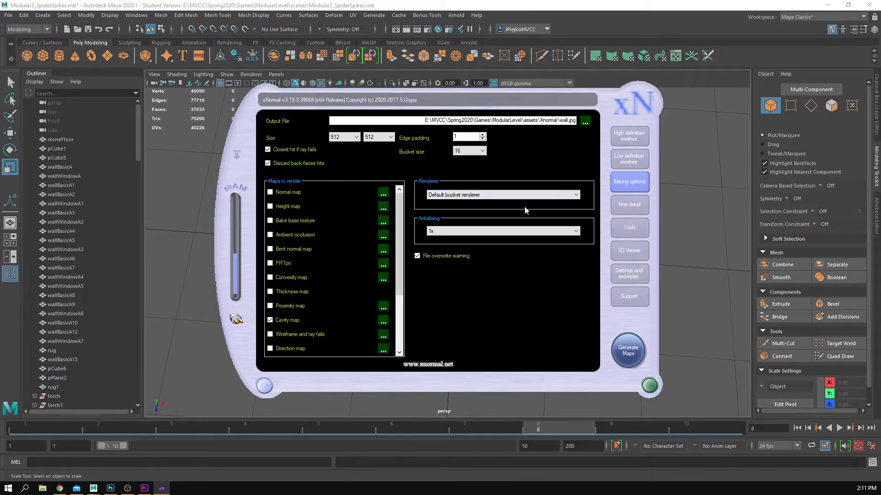
{"action": "left_click", "coordinate": [269, 321]}
{"action": "left_click", "coordinate": [271, 235]}
Set the bake's output file to the existing SpiderWeb_occlusion JPG in the Xnormal folder.
{"action": "left_click", "coordinate": [585, 122]}
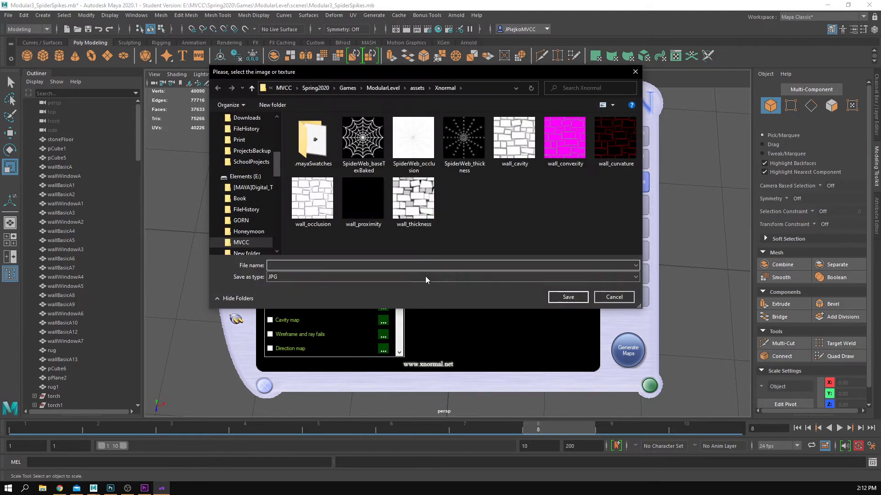
{"action": "left_click", "coordinate": [363, 140]}
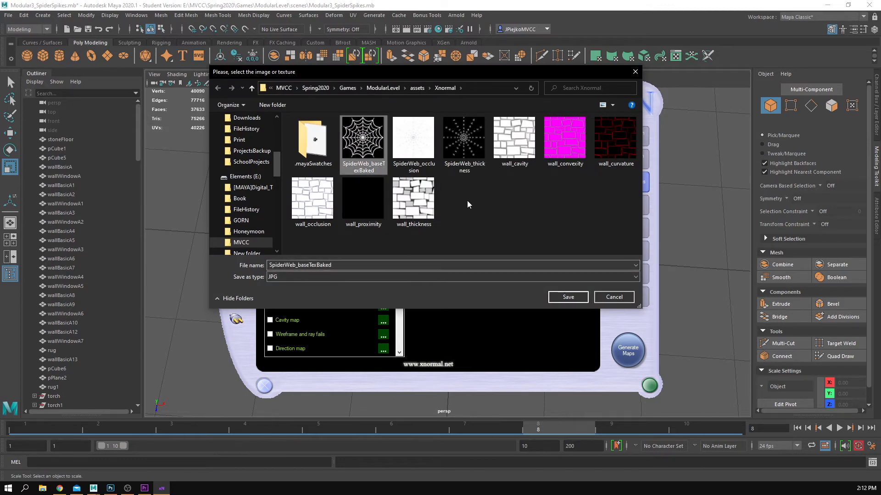
{"action": "left_click", "coordinate": [414, 140]}
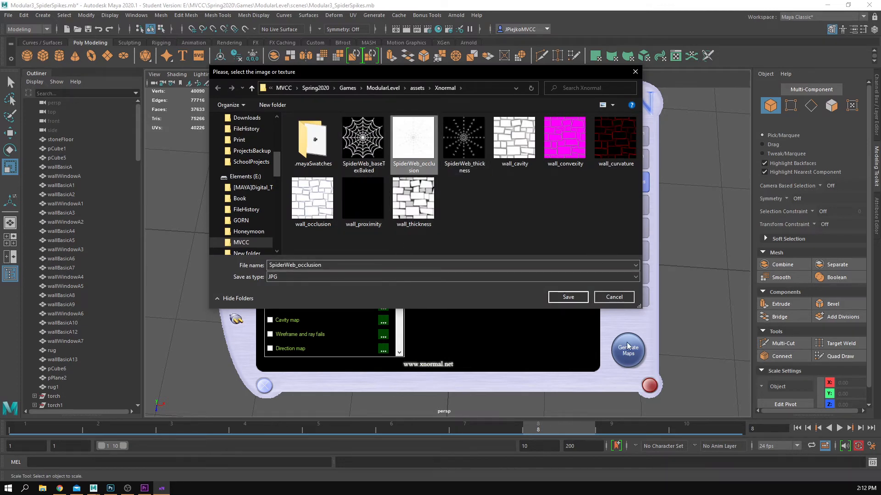
{"action": "left_click", "coordinate": [567, 297]}
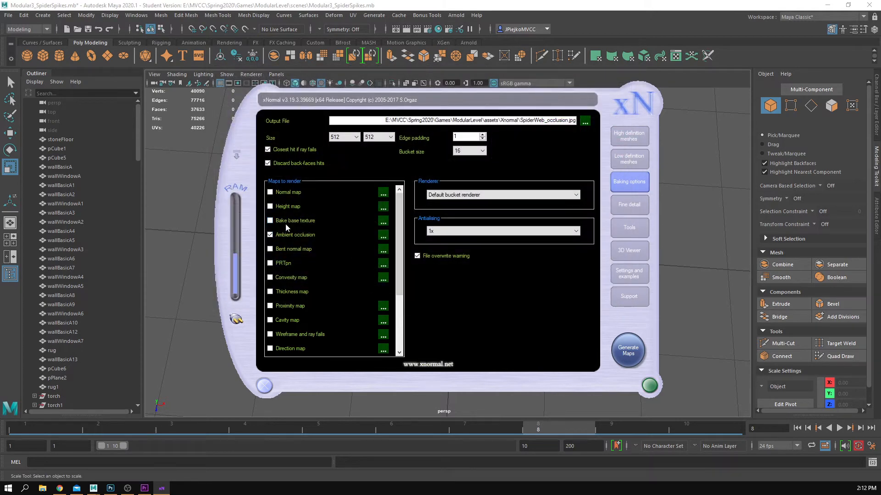
Enable Bake base texture as well, generate the maps and close the finished preview.
{"action": "left_click", "coordinate": [285, 224]}
{"action": "left_click", "coordinate": [628, 351]}
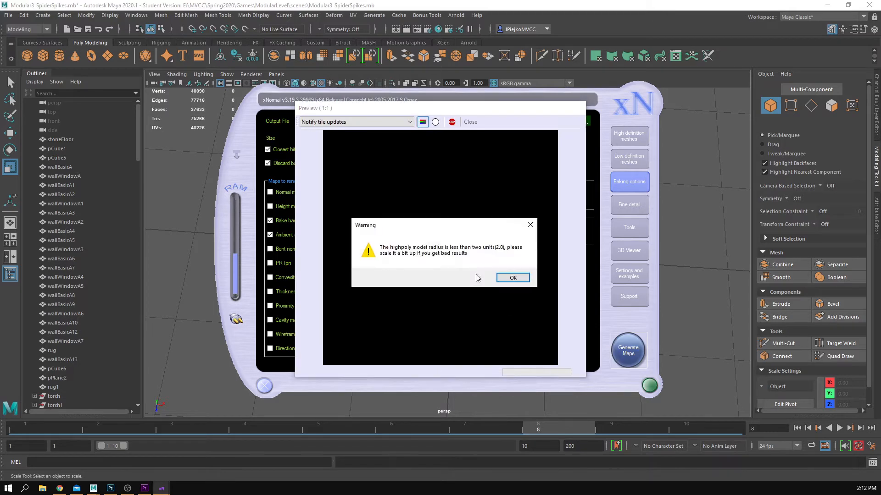
{"action": "left_click", "coordinate": [514, 278]}
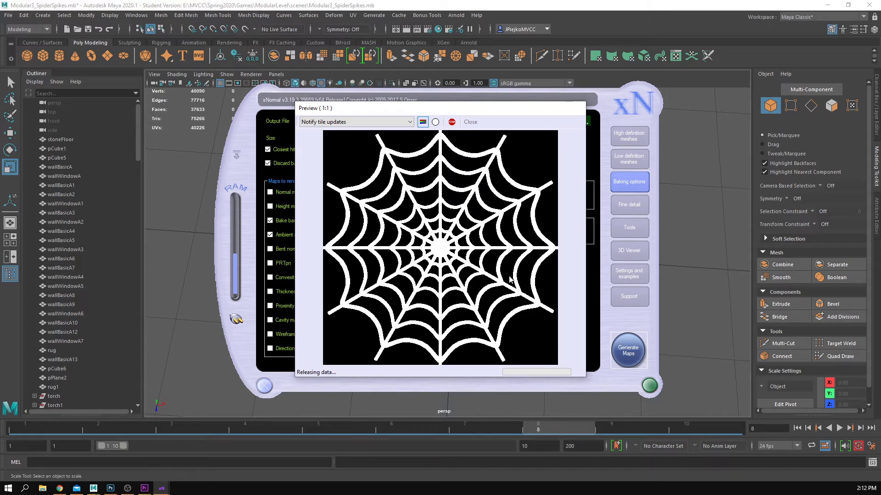
{"action": "left_click", "coordinate": [470, 121]}
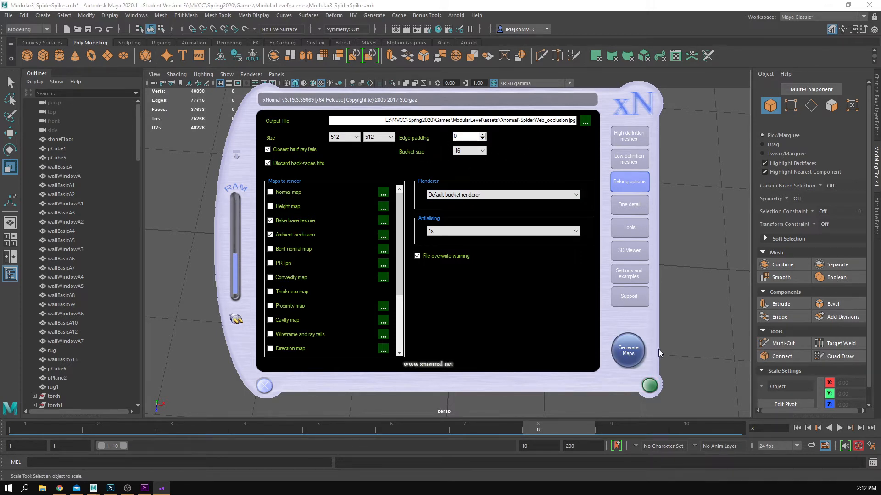
Generate the maps again, overwriting the existing occlusion and baked base texture JPGs, and close the finished preview.
{"action": "left_click", "coordinate": [628, 350]}
{"action": "left_click", "coordinate": [513, 278]}
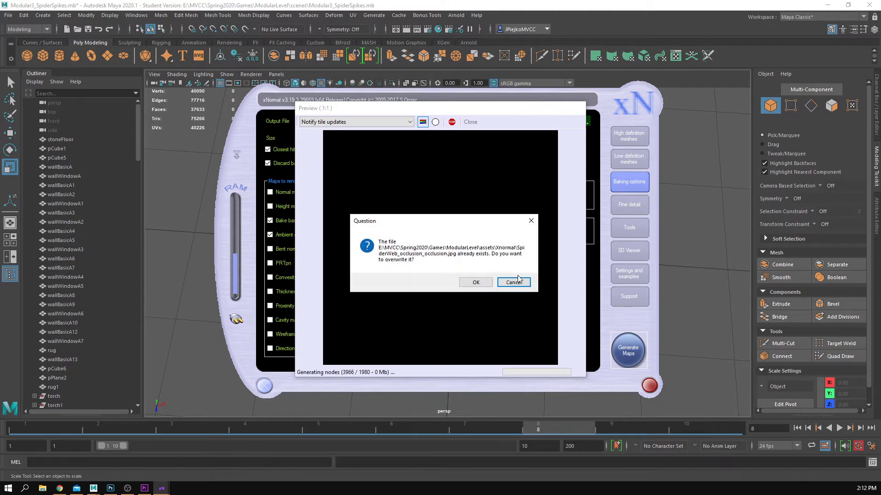
{"action": "left_click", "coordinate": [486, 280]}
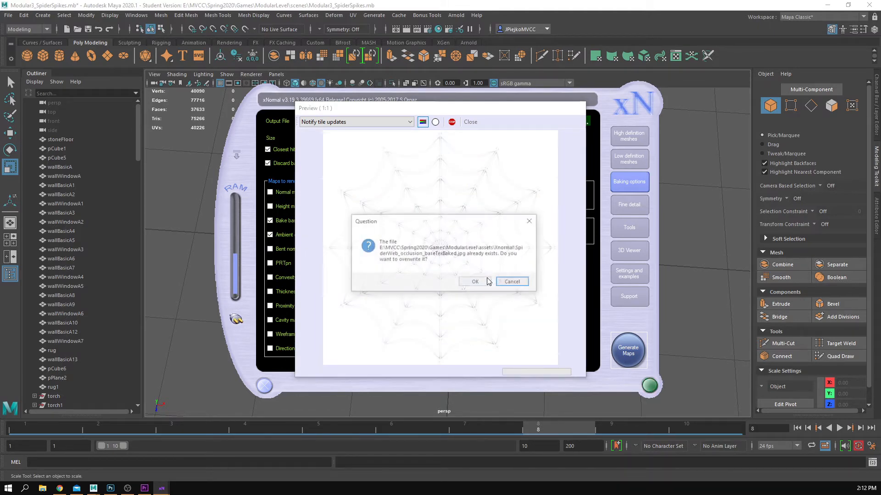
{"action": "left_click", "coordinate": [472, 281]}
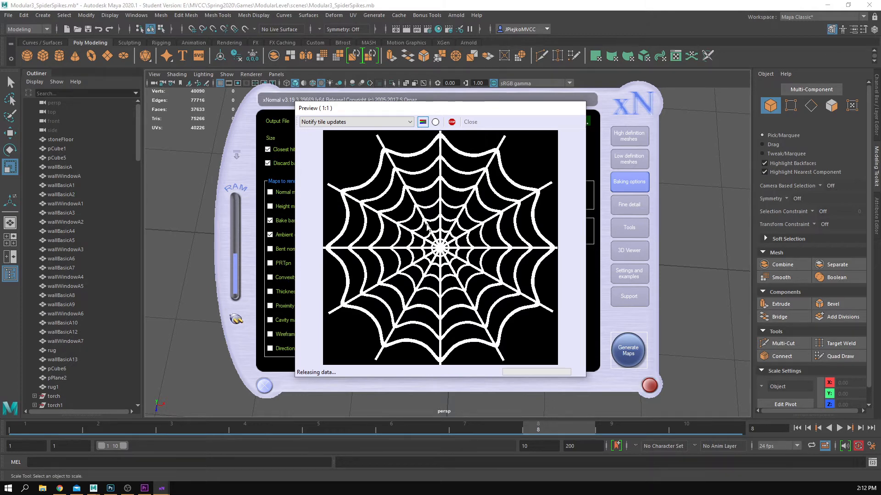
{"action": "left_click", "coordinate": [468, 122]}
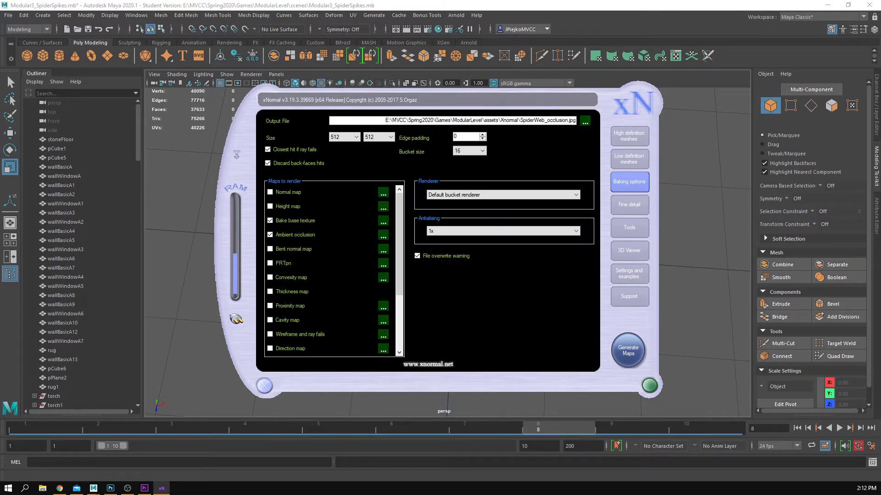
Switch to Photoshop, hide the old SpiderWeb_occlusion and base texture layers, and show the black Layer 21.
{"action": "left_click", "coordinate": [110, 488]}
{"action": "left_click", "coordinate": [755, 338]}
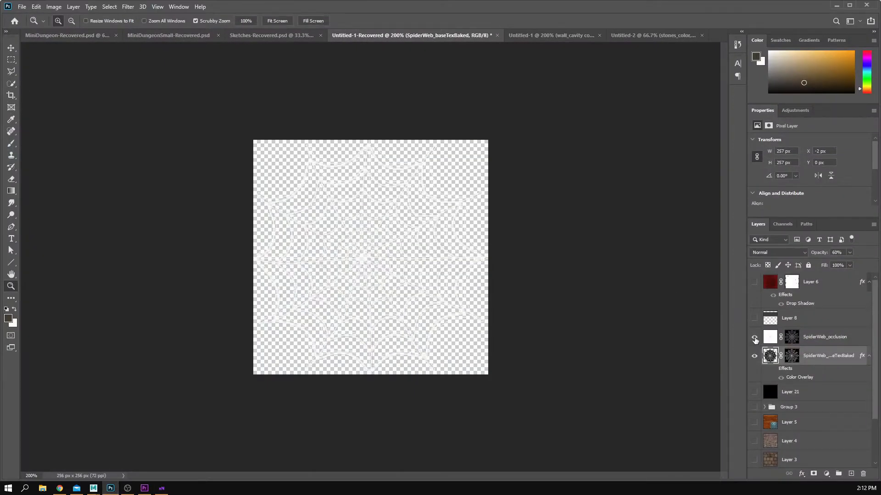
{"action": "left_click", "coordinate": [755, 339]}
{"action": "left_click", "coordinate": [754, 392]}
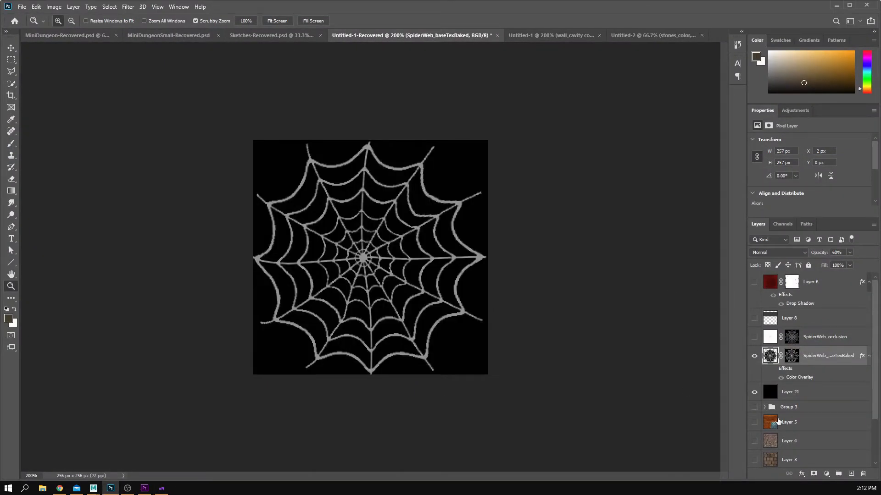
{"action": "left_click", "coordinate": [754, 360]}
{"action": "left_click", "coordinate": [754, 338]}
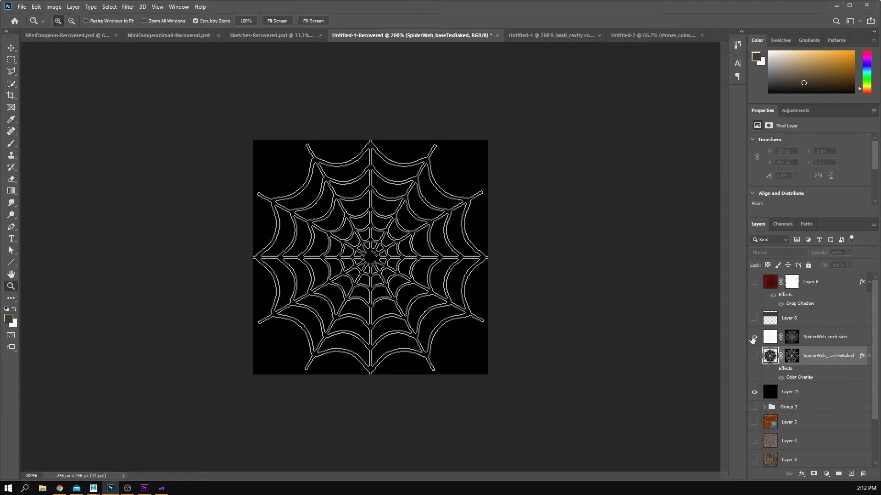
{"action": "left_click", "coordinate": [754, 339]}
{"action": "left_click", "coordinate": [754, 339]}
{"action": "left_click", "coordinate": [754, 339]}
Start placing an embedded file and browse to the ModularLevel assets Xnormal folder.
{"action": "left_click", "coordinate": [24, 7]}
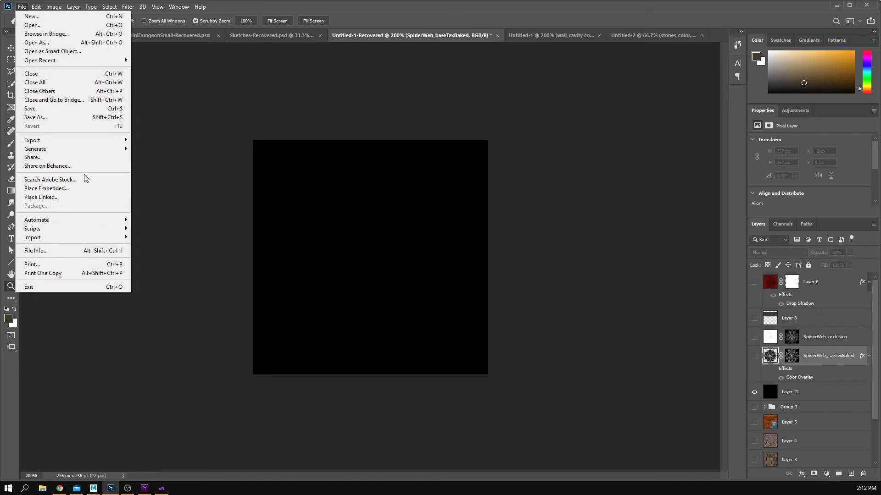
{"action": "left_click", "coordinate": [85, 188]}
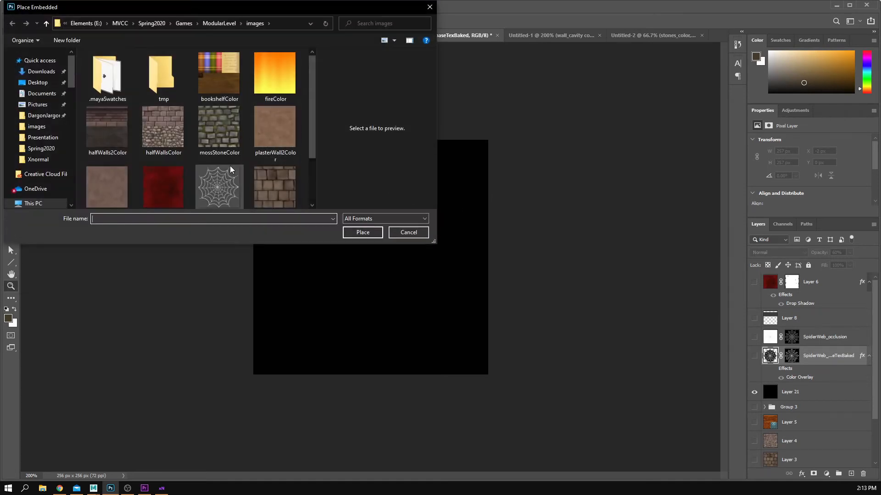
{"action": "scroll", "coordinate": [230, 169], "scroll_direction": "down", "scroll_amount": 1}
{"action": "scroll", "coordinate": [230, 169], "scroll_direction": "up", "scroll_amount": 1}
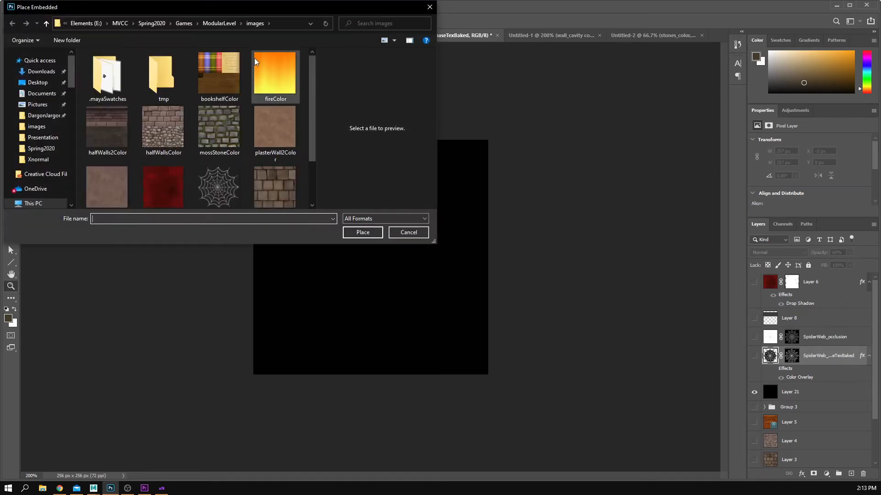
{"action": "left_click", "coordinate": [212, 24]}
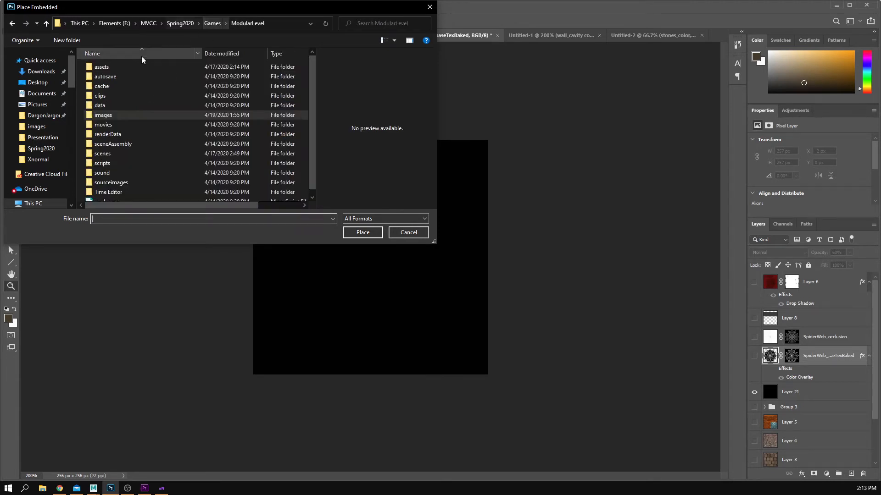
{"action": "double_click", "coordinate": [104, 67]}
{"action": "double_click", "coordinate": [110, 67]}
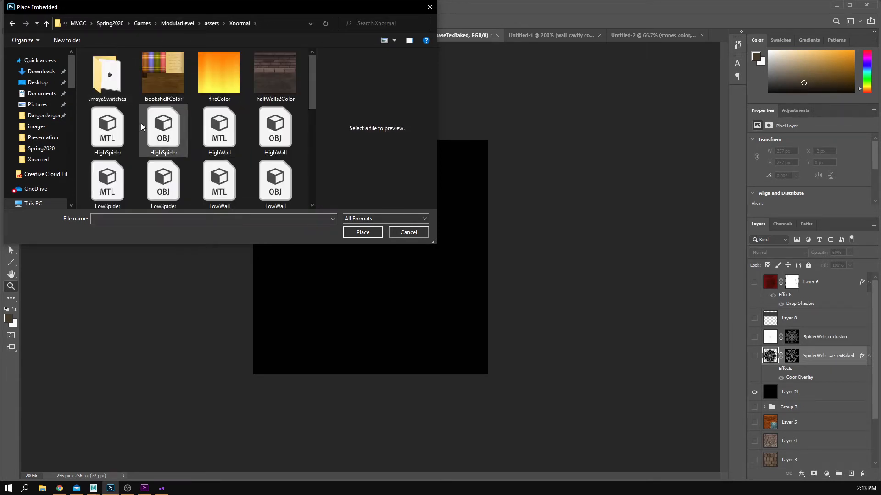
Place the SpiderWeb_baseTexBaked image into the document at its default size and position.
{"action": "scroll", "coordinate": [192, 115], "scroll_direction": "down", "scroll_amount": 5}
{"action": "scroll", "coordinate": [195, 101], "scroll_direction": "up", "scroll_amount": 2}
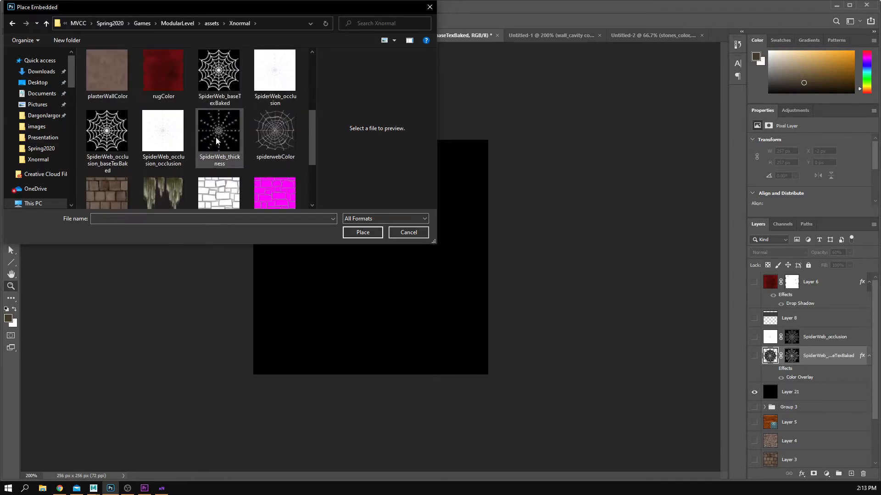
{"action": "left_click", "coordinate": [219, 73]}
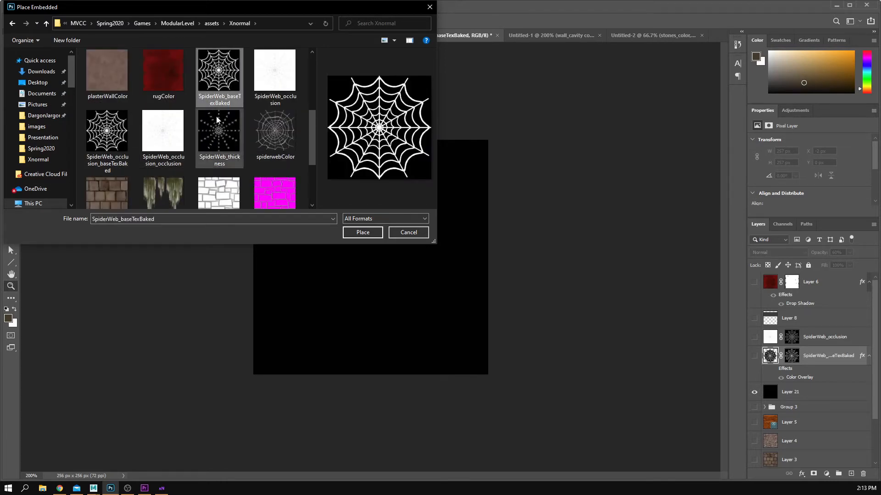
{"action": "left_click", "coordinate": [114, 157]}
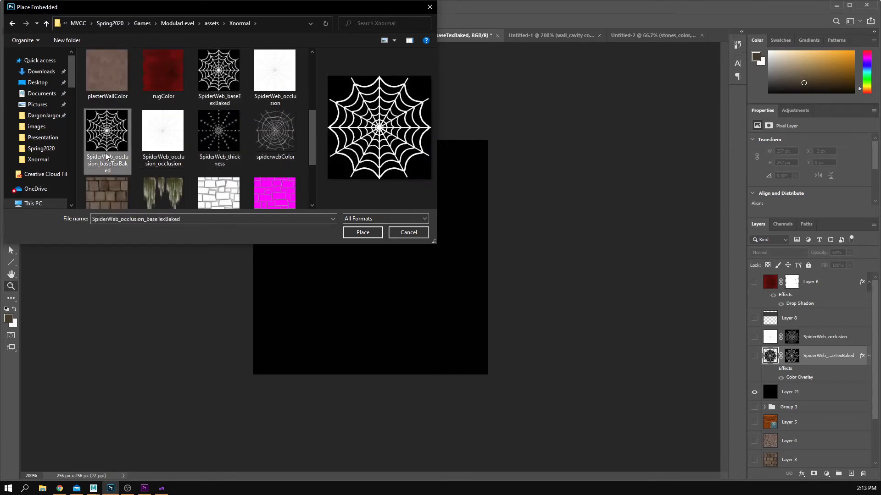
{"action": "left_click", "coordinate": [219, 73]}
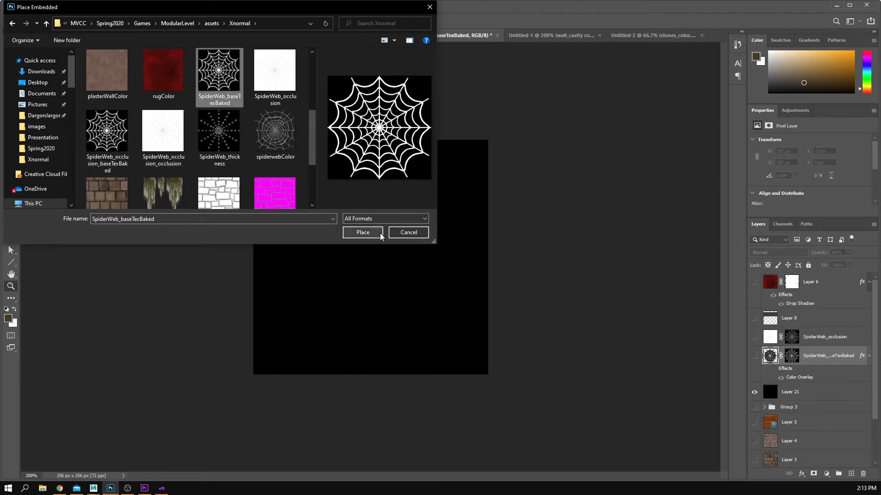
{"action": "left_click", "coordinate": [362, 232]}
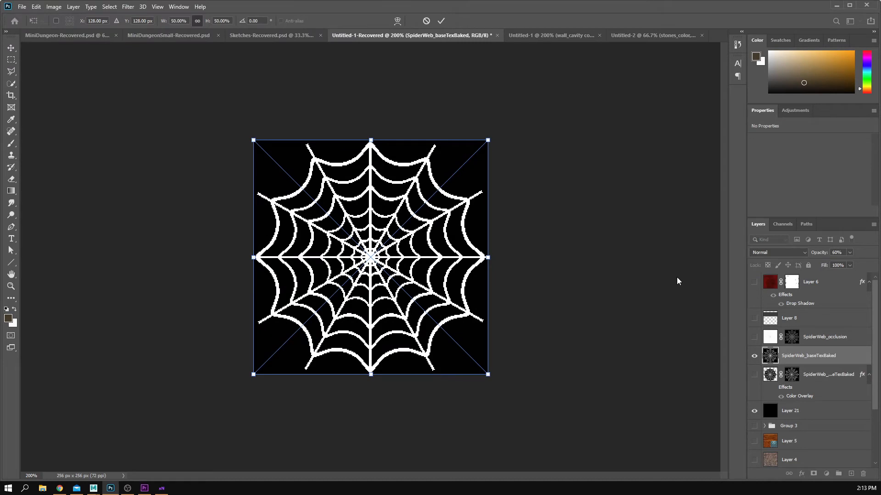
{"action": "key", "text": "Return"}
{"action": "key", "text": "z"}
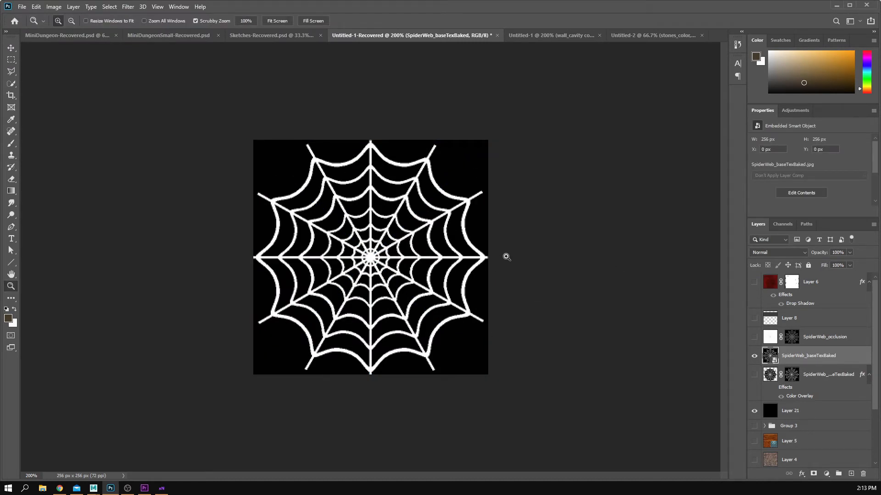
Place the SpiderWeb_occlusion image as an embedded layer above the base texture at its default size.
{"action": "left_click", "coordinate": [22, 7]}
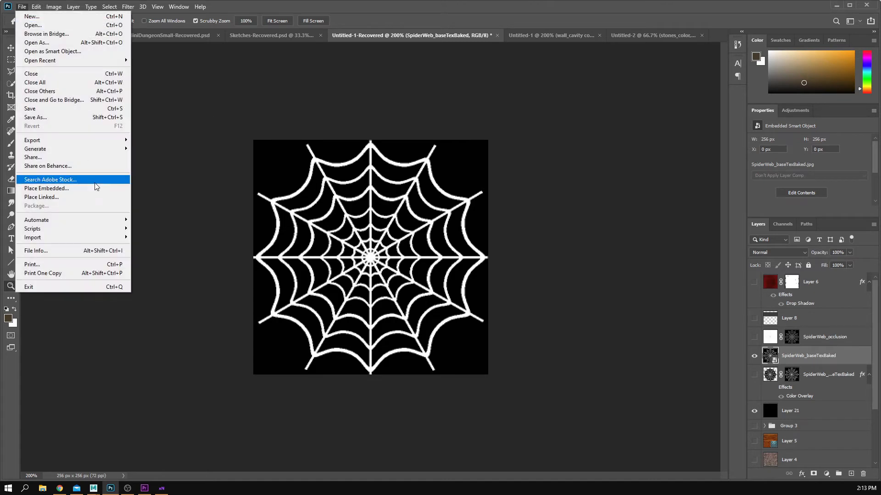
{"action": "left_click", "coordinate": [95, 189]}
{"action": "scroll", "coordinate": [225, 110], "scroll_direction": "down", "scroll_amount": 8}
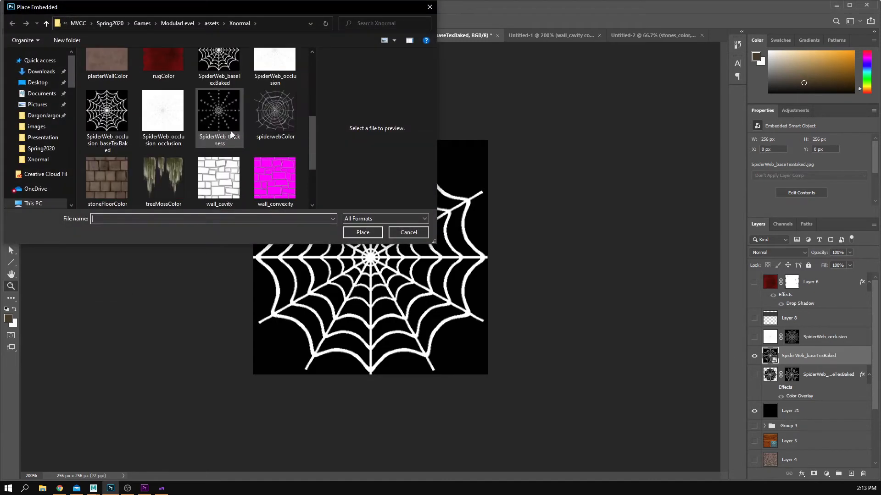
{"action": "scroll", "coordinate": [225, 110], "scroll_direction": "up", "scroll_amount": 3}
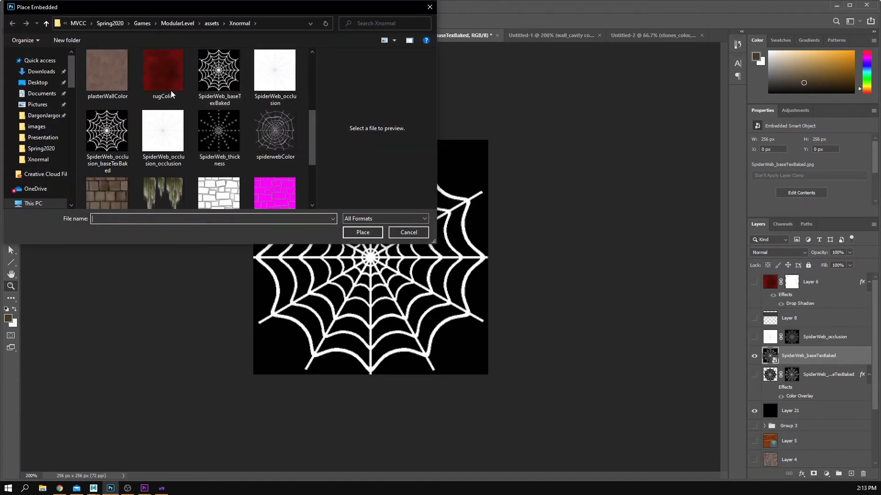
{"action": "left_click", "coordinate": [285, 90]}
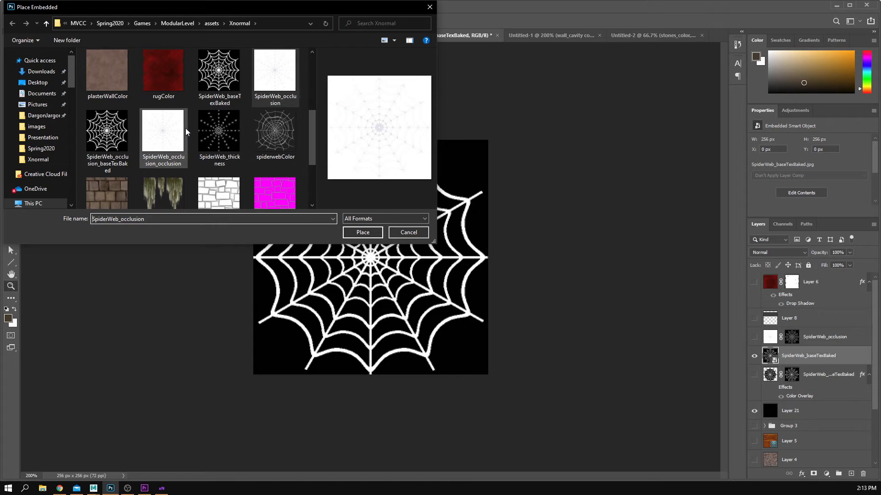
{"action": "left_click", "coordinate": [362, 232]}
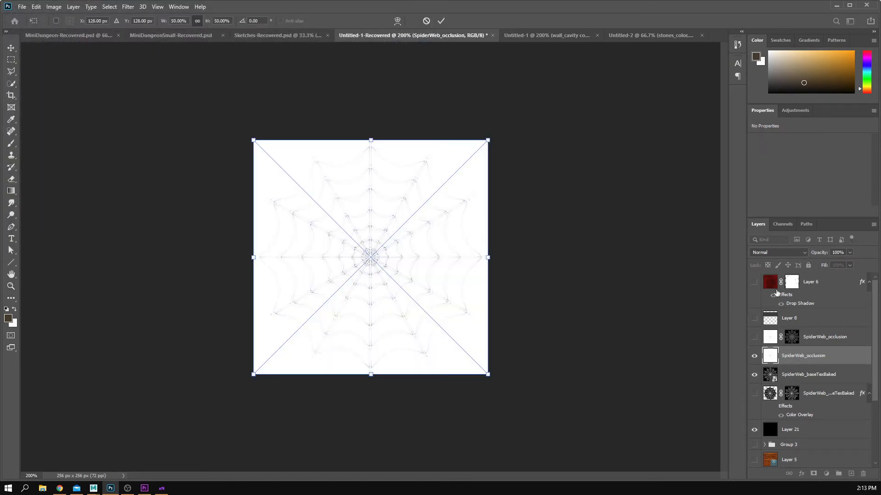
{"action": "key", "text": "Return"}
Set the newly placed SpiderWeb_occlusion layer's blend mode to Multiply and check its effect on the web.
{"action": "left_click", "coordinate": [782, 253]}
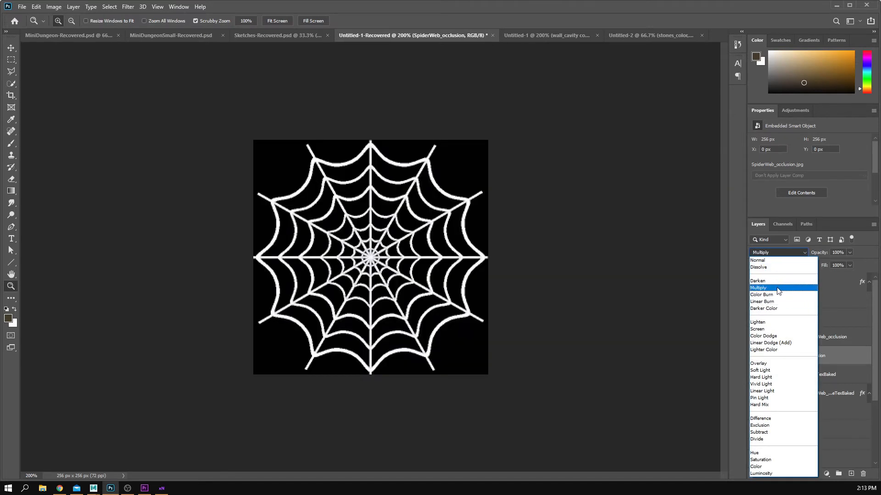
{"action": "left_click", "coordinate": [778, 288]}
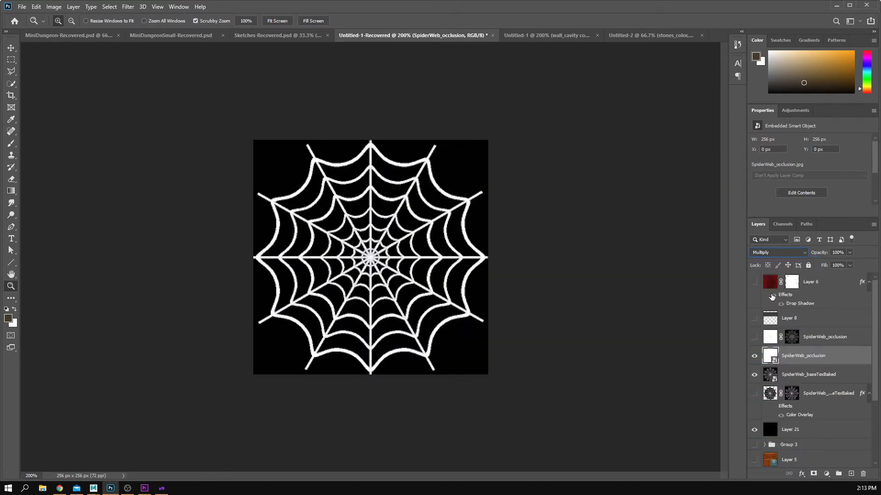
{"action": "left_click", "coordinate": [754, 356]}
{"action": "right_click", "coordinate": [801, 357]}
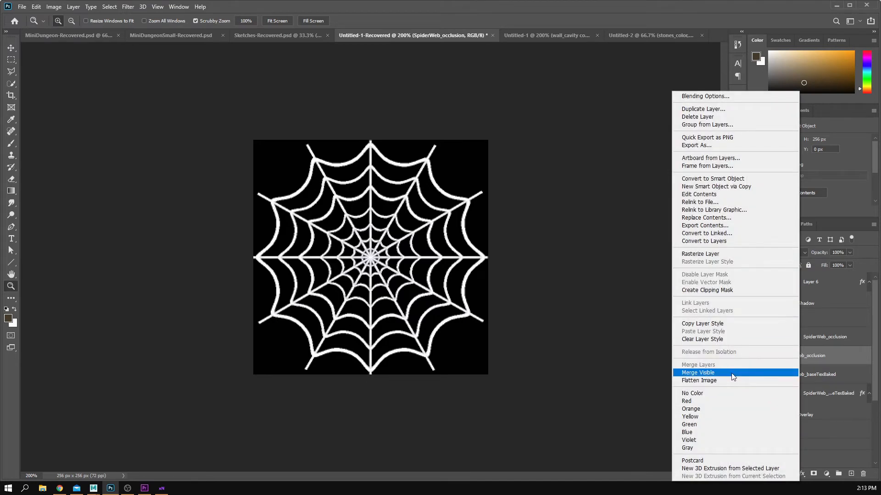
{"action": "left_click", "coordinate": [812, 370]}
{"action": "right_click", "coordinate": [806, 358]}
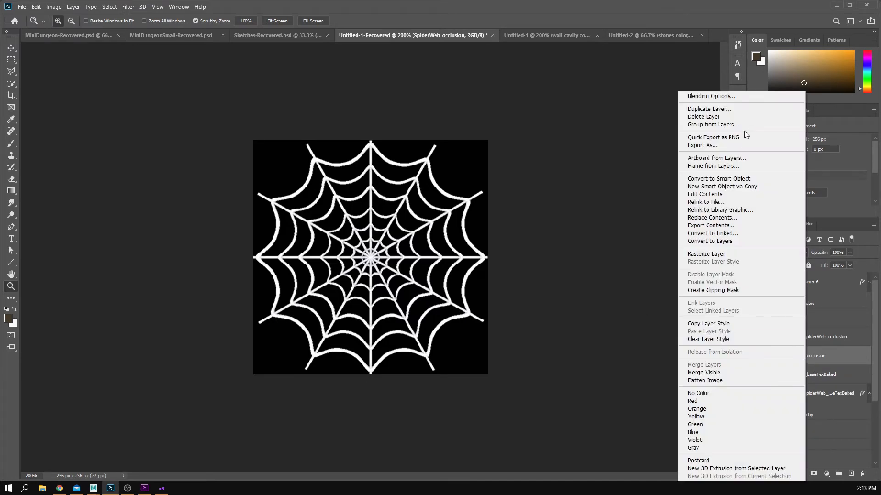
{"action": "left_click", "coordinate": [870, 381]}
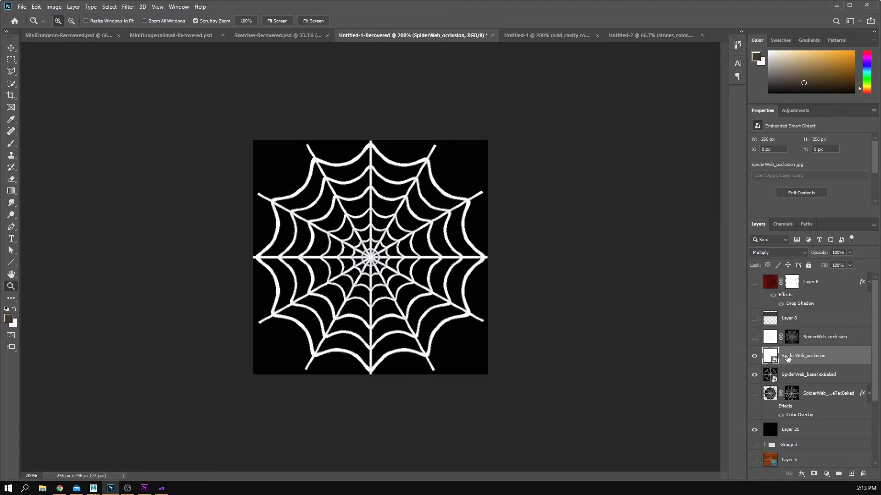
Rasterize the newly placed SpiderWeb_occlusion and SpiderWeb_baseTexBaked layers.
{"action": "right_click", "coordinate": [787, 358]}
{"action": "left_click", "coordinate": [714, 255]}
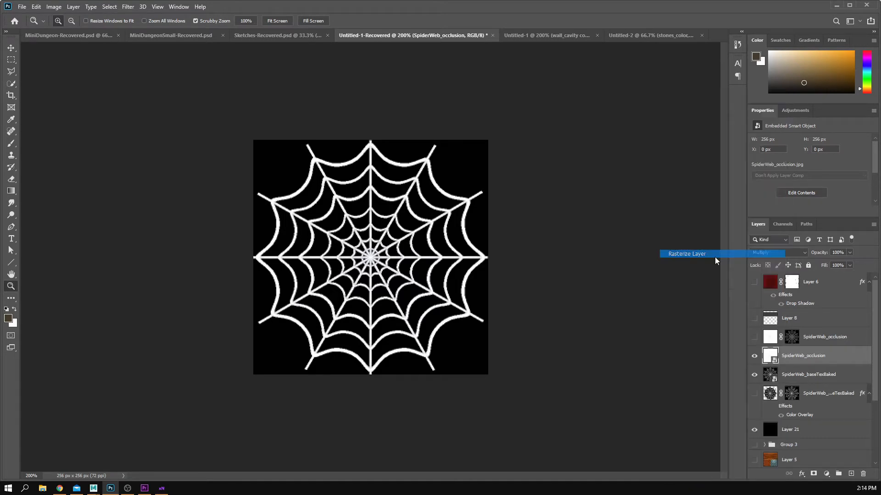
{"action": "right_click", "coordinate": [808, 374]}
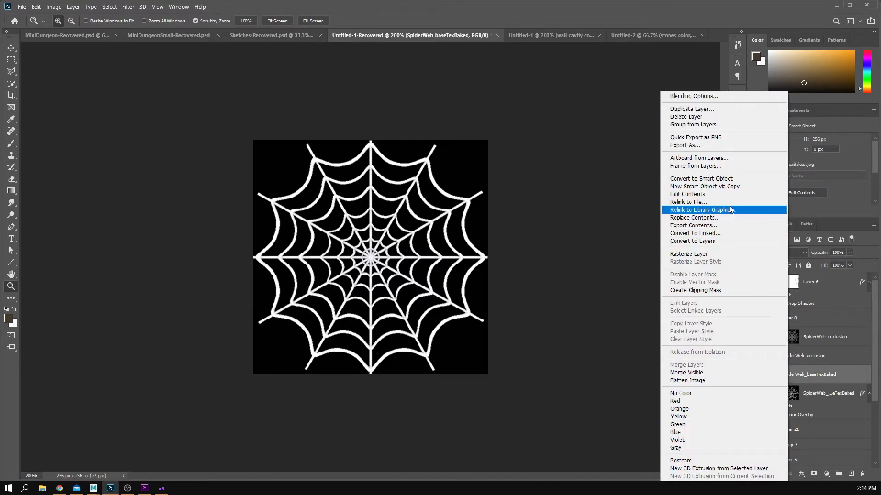
{"action": "left_click", "coordinate": [731, 254]}
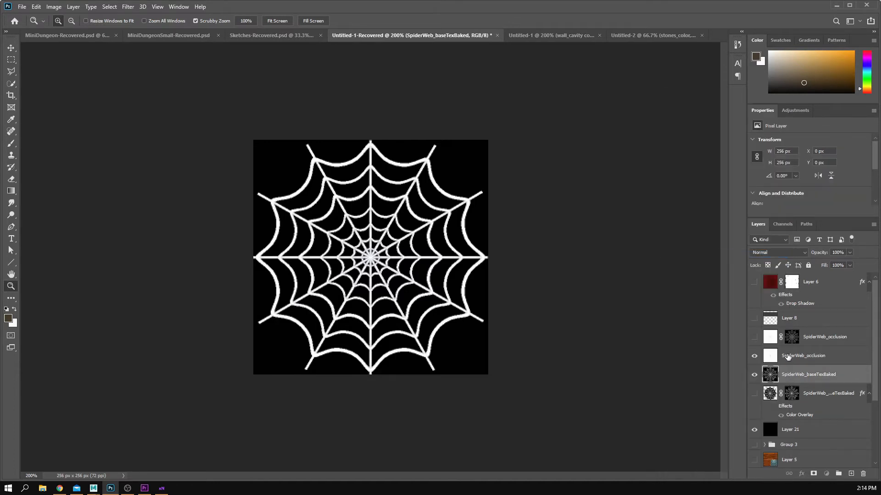
Merge the rasterized SpiderWeb_occlusion layer down into SpiderWeb_baseTexBaked and check the merged layer.
{"action": "right_click", "coordinate": [787, 357]}
{"action": "left_click", "coordinate": [707, 365]}
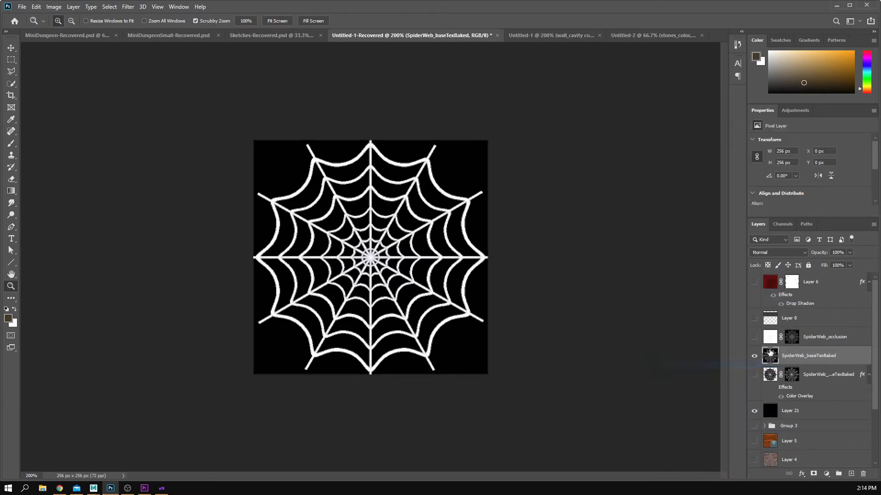
{"action": "left_click", "coordinate": [753, 357]}
{"action": "left_click", "coordinate": [754, 358]}
{"action": "left_click", "coordinate": [128, 6]}
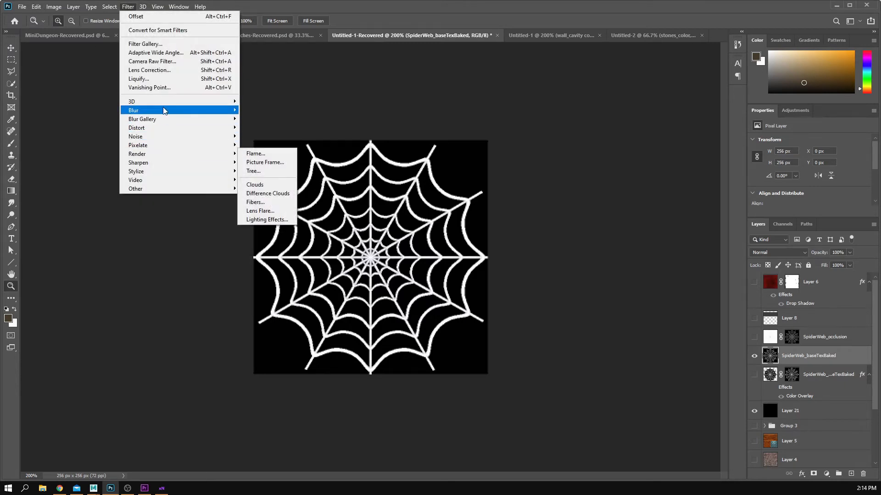
{"action": "mouse_move", "coordinate": [178, 128]}
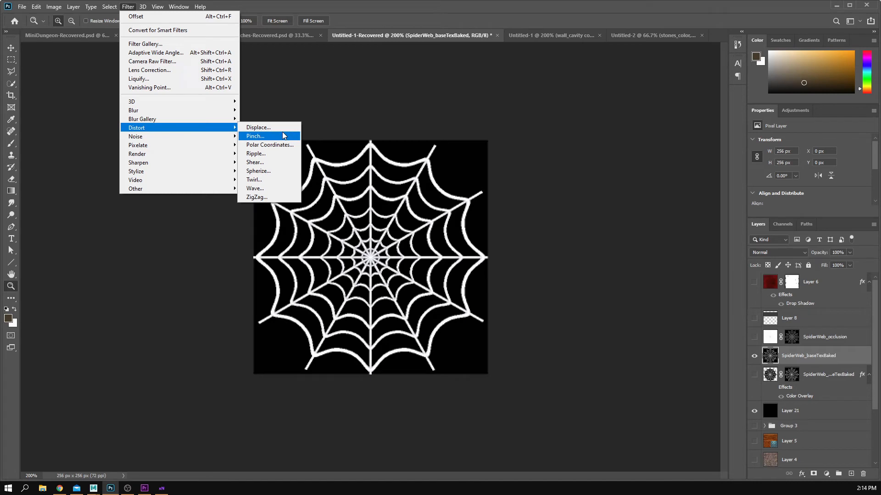
{"action": "left_click", "coordinate": [282, 133]}
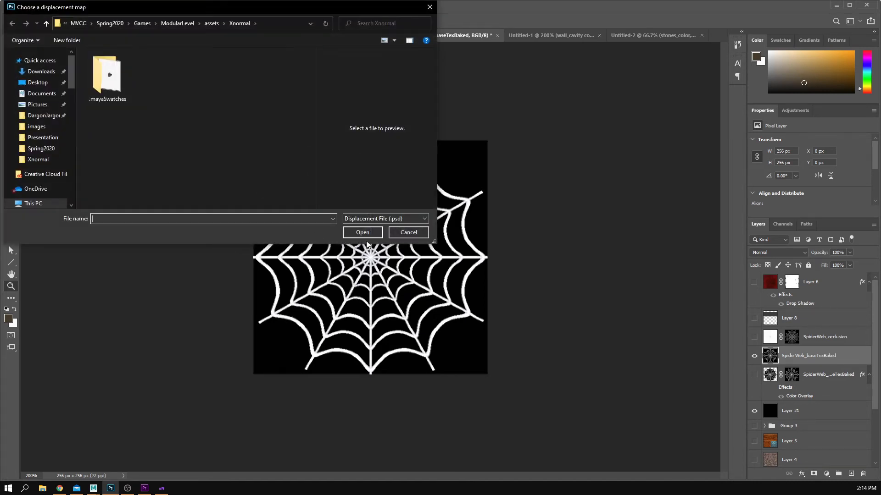
{"action": "left_click", "coordinate": [400, 234]}
Apply a Twirl distortion with an angle of 20° to the SpiderWeb_baseTexBaked layer.
{"action": "left_click", "coordinate": [128, 7]}
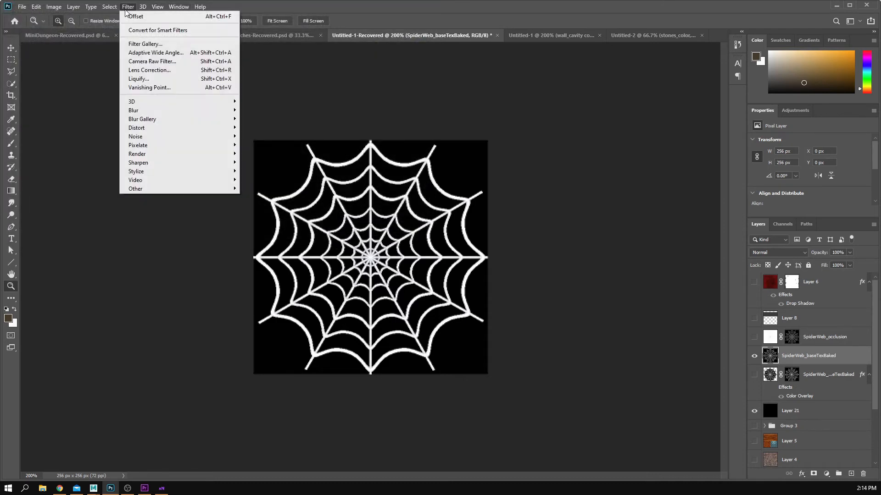
{"action": "mouse_move", "coordinate": [179, 124]}
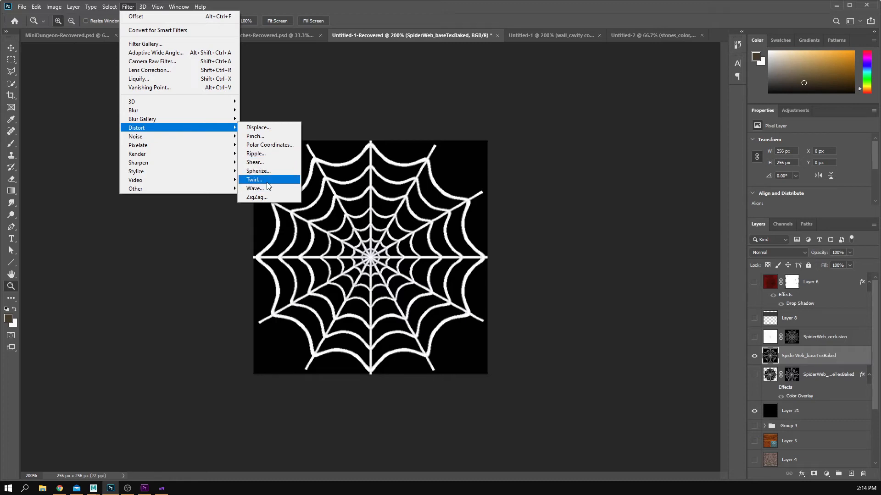
{"action": "left_click", "coordinate": [255, 179]}
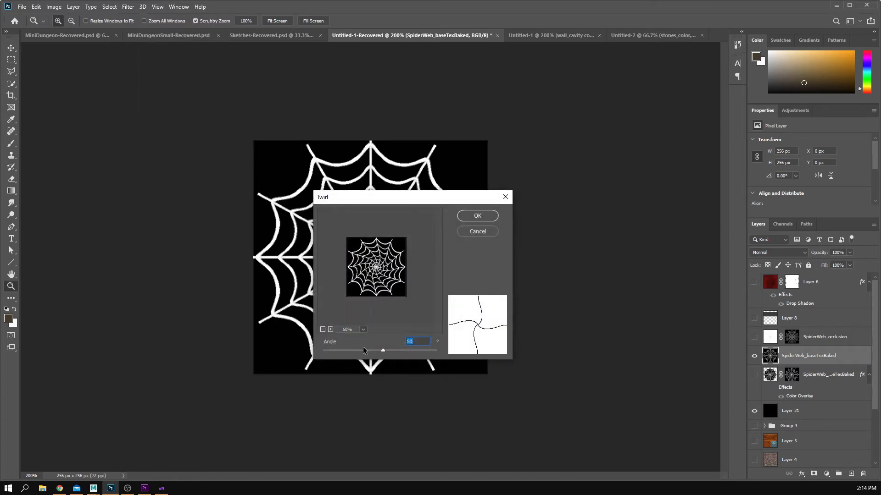
{"action": "left_click_drag", "start_coordinate": [383, 350], "coordinate": [380, 352]}
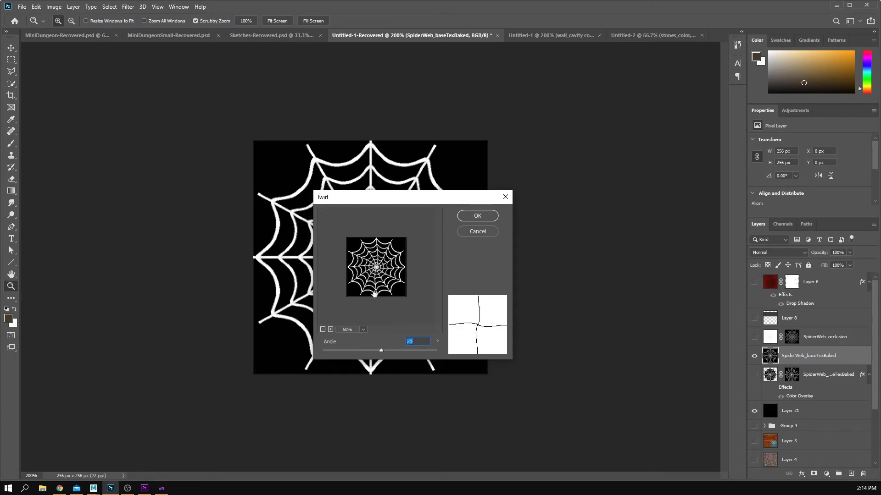
{"action": "left_click", "coordinate": [484, 219]}
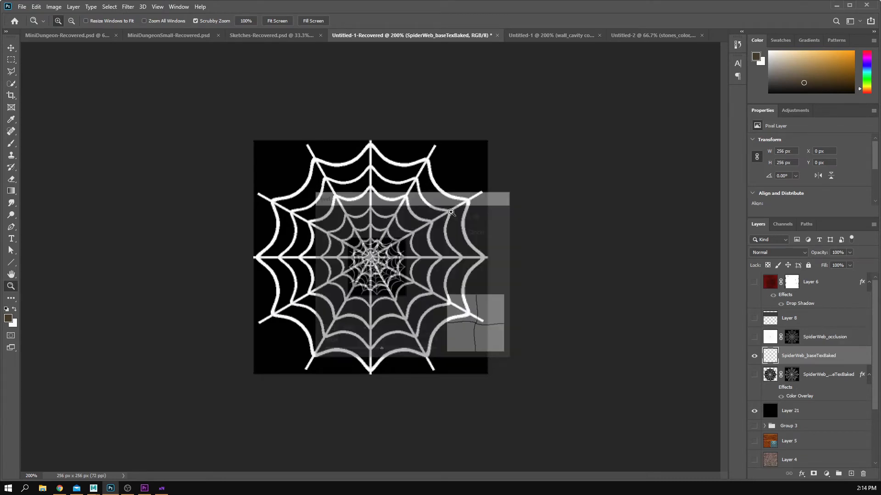
Apply a Sine Wave distortion to the web layer with 5 generators, wavelength 182 to 229, amplitude 1 to 6 and 70% horizontal scale.
{"action": "left_click", "coordinate": [159, 4]}
{"action": "mouse_move", "coordinate": [127, 8]}
{"action": "mouse_move", "coordinate": [186, 131]}
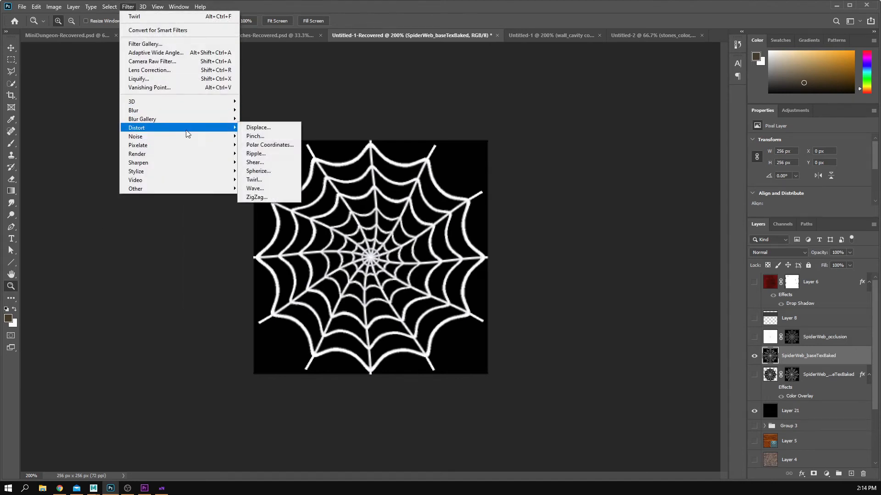
{"action": "left_click", "coordinate": [277, 189]}
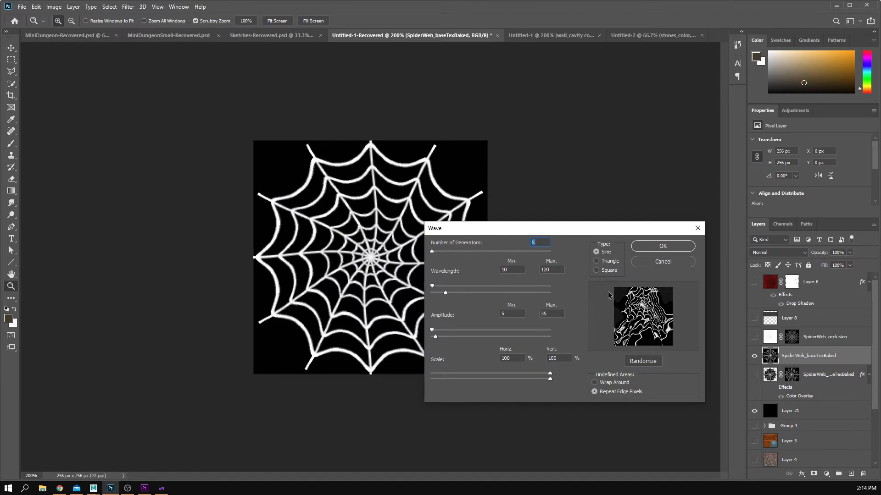
{"action": "left_click_drag", "start_coordinate": [443, 294], "coordinate": [481, 287]}
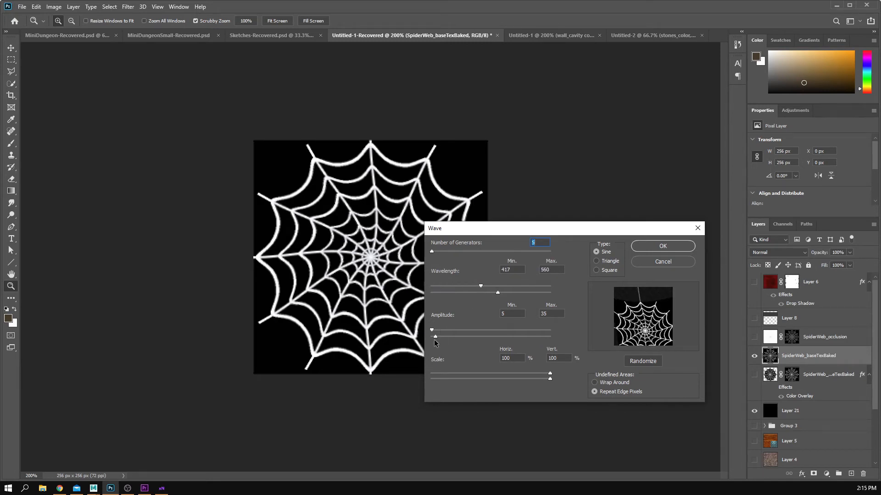
{"action": "left_click_drag", "start_coordinate": [436, 337], "coordinate": [431, 337]}
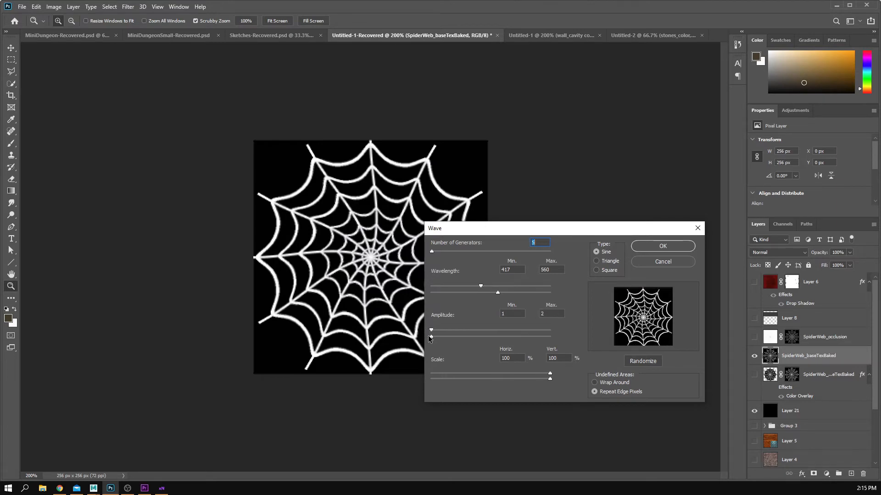
{"action": "left_click_drag", "start_coordinate": [481, 286], "coordinate": [458, 293]}
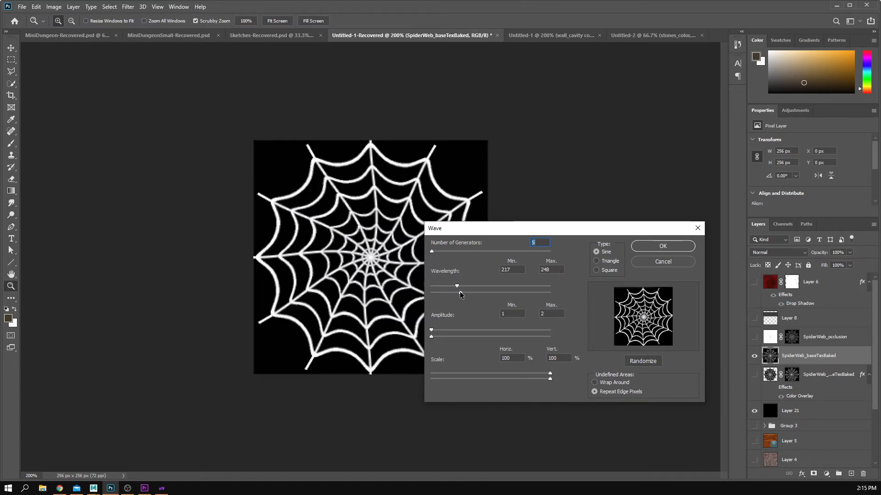
{"action": "left_click_drag", "start_coordinate": [550, 374], "coordinate": [513, 376]}
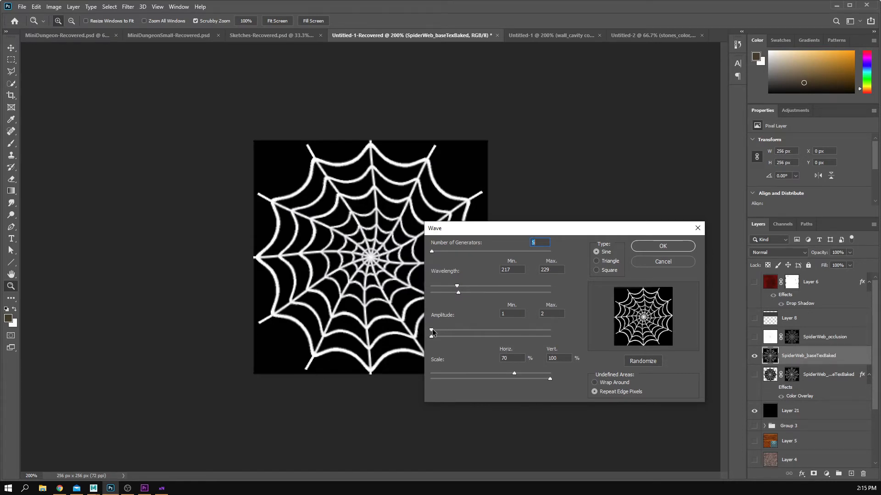
{"action": "left_click_drag", "start_coordinate": [432, 333], "coordinate": [434, 339]}
{"action": "left_click_drag", "start_coordinate": [461, 282], "coordinate": [452, 287]}
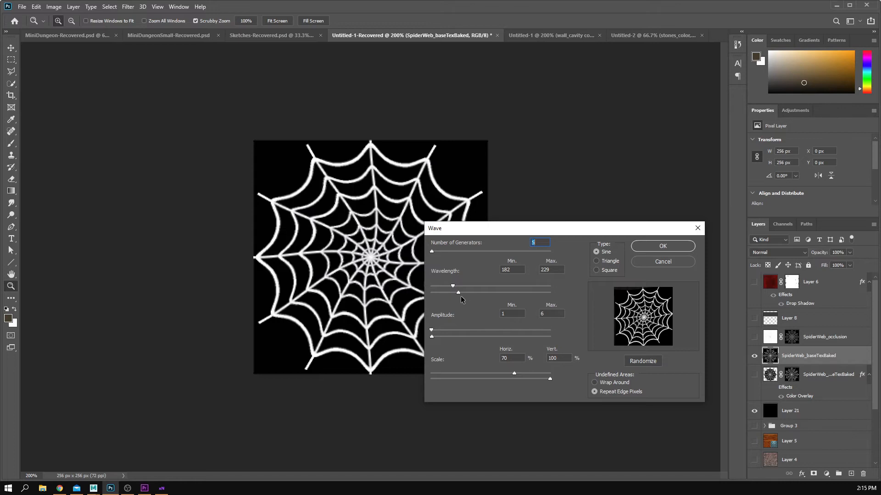
{"action": "left_click", "coordinate": [661, 246]}
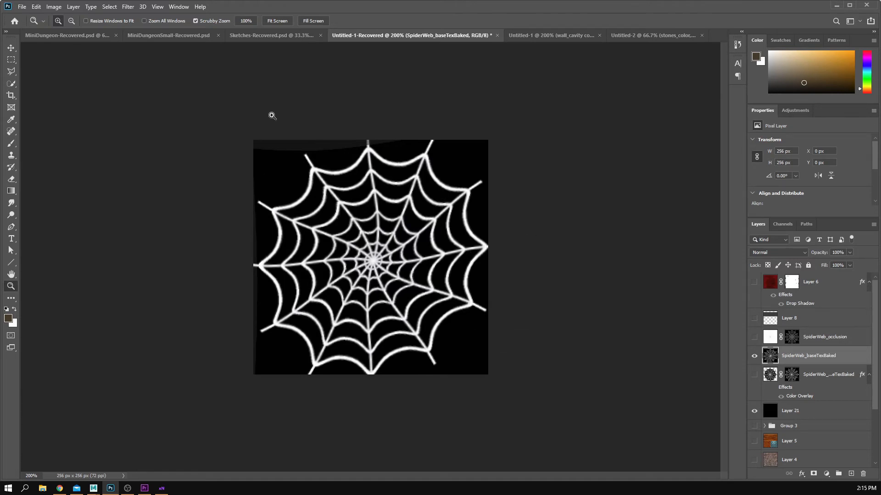
Try masking the SpiderWeb_baseTexBaked layer with a Color Range selection of sampled colors at fuzziness 40, and undo the mask.
{"action": "left_click", "coordinate": [494, 318], "text": "alt"}
{"action": "left_click", "coordinate": [449, 275], "text": "alt"}
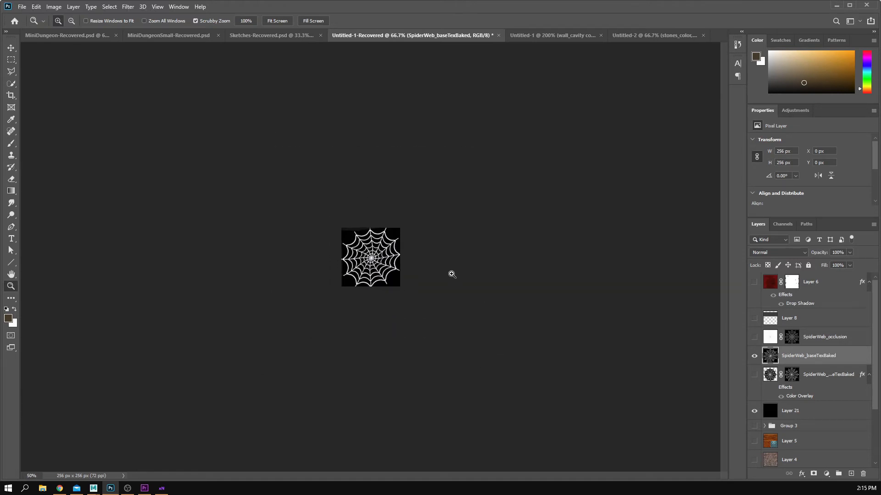
{"action": "left_click", "coordinate": [450, 276]}
{"action": "left_click", "coordinate": [450, 275]}
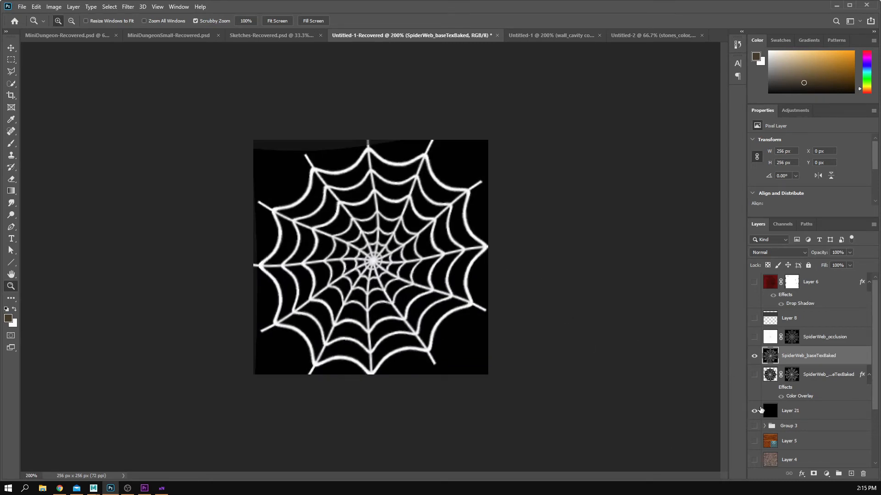
{"action": "left_click", "coordinate": [754, 411]}
{"action": "left_click", "coordinate": [126, 7]}
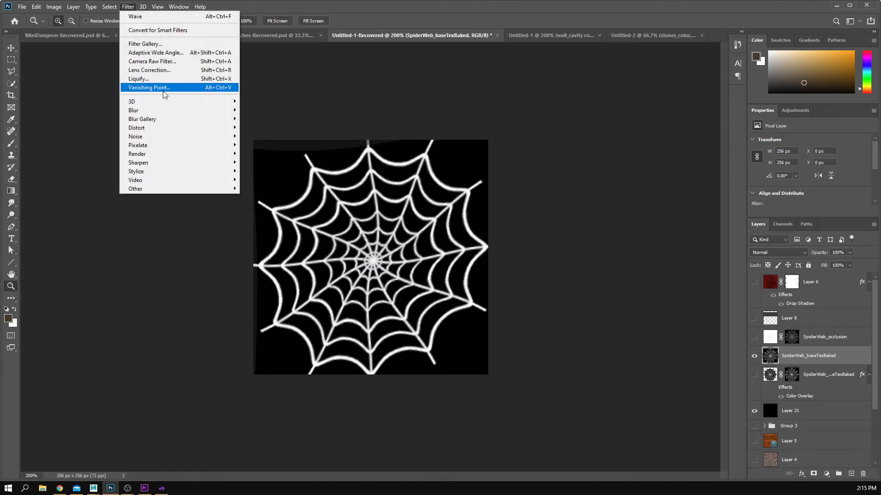
{"action": "mouse_move", "coordinate": [110, 6]}
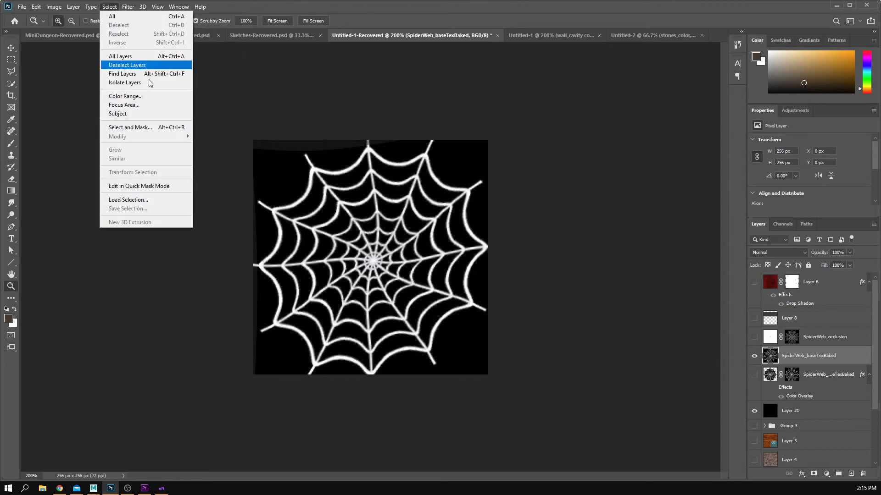
{"action": "left_click", "coordinate": [158, 97]}
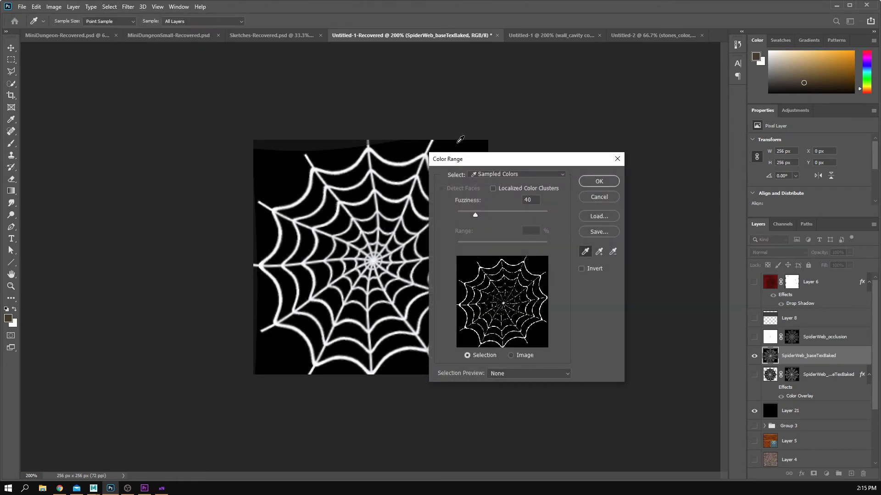
{"action": "left_click", "coordinate": [598, 181]}
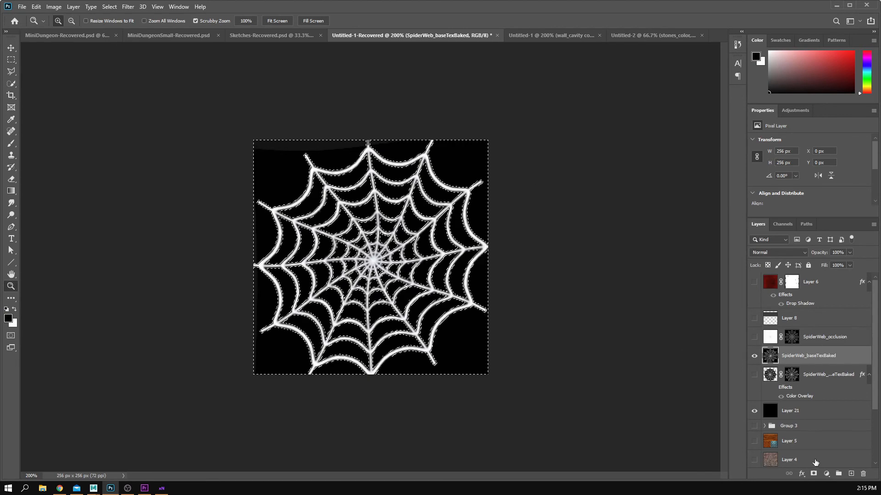
{"action": "left_click", "coordinate": [814, 474]}
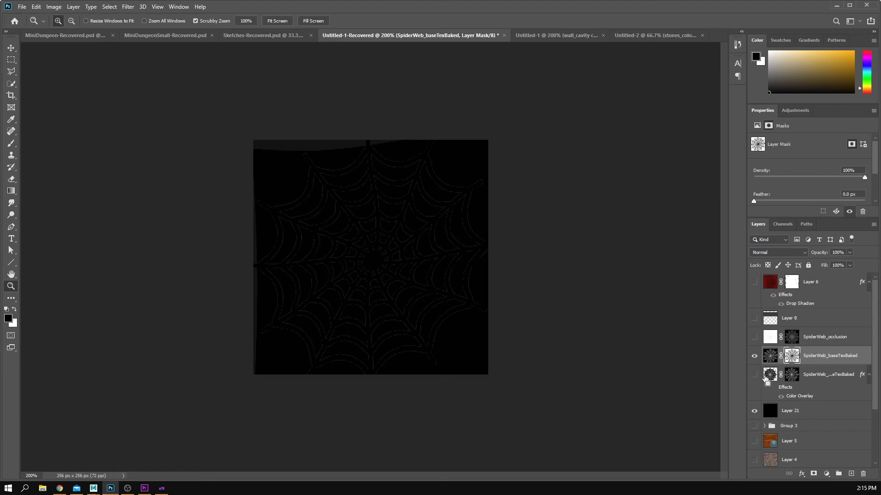
{"action": "key", "text": "ctrl+z"}
Compare the remaining selection with the web layer hidden and shown, and clear the selection.
{"action": "left_click", "coordinate": [754, 356]}
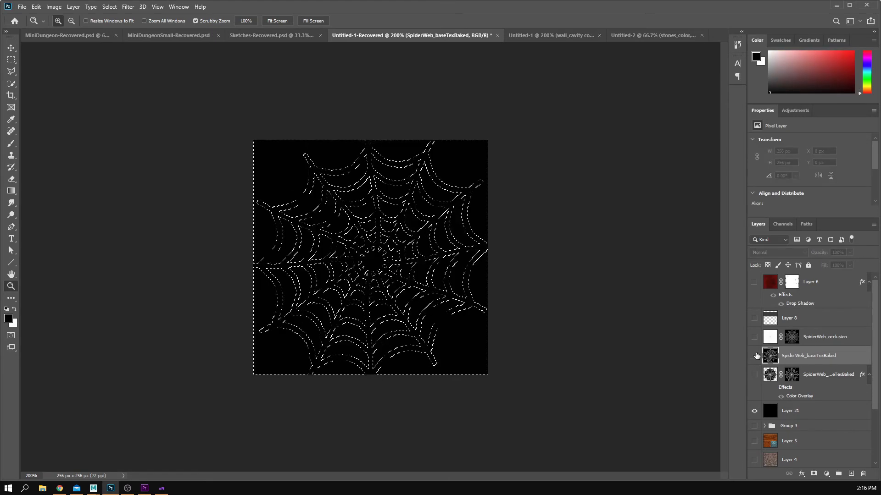
{"action": "left_click", "coordinate": [755, 356]}
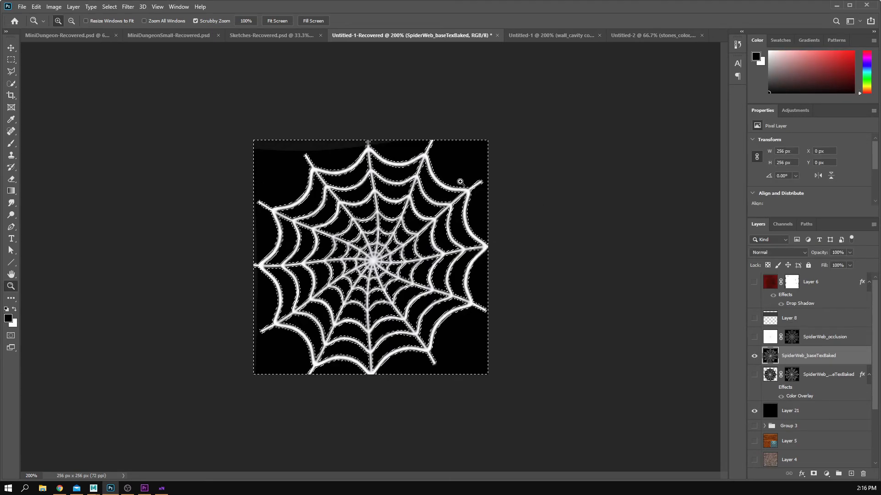
{"action": "left_click", "coordinate": [460, 182]}
{"action": "left_click", "coordinate": [463, 181]}
{"action": "left_click", "coordinate": [469, 179], "text": "alt"}
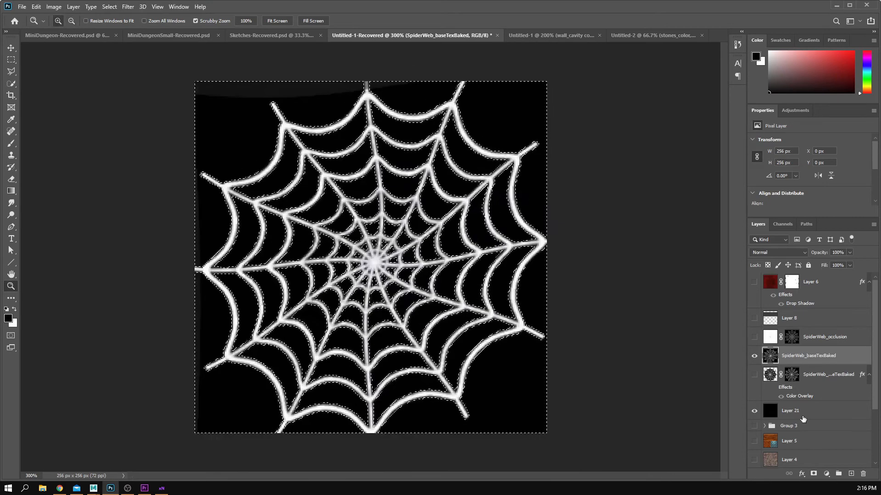
{"action": "left_click", "coordinate": [11, 60]}
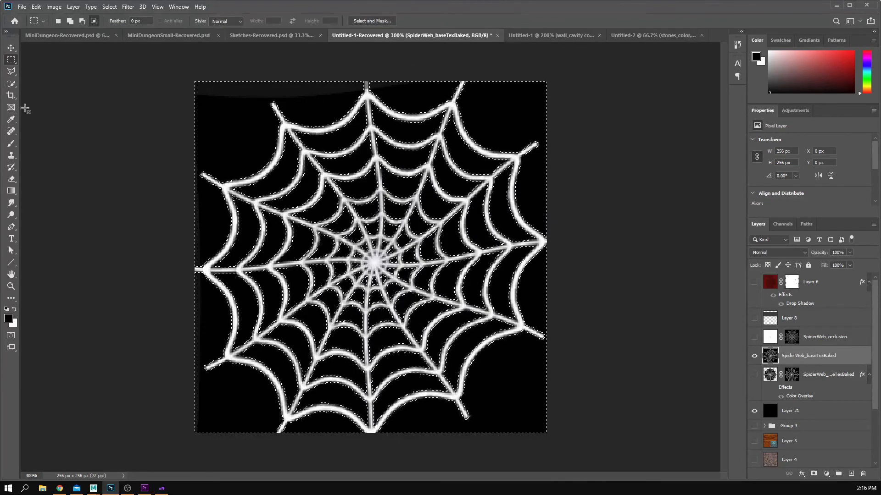
{"action": "left_click", "coordinate": [459, 314]}
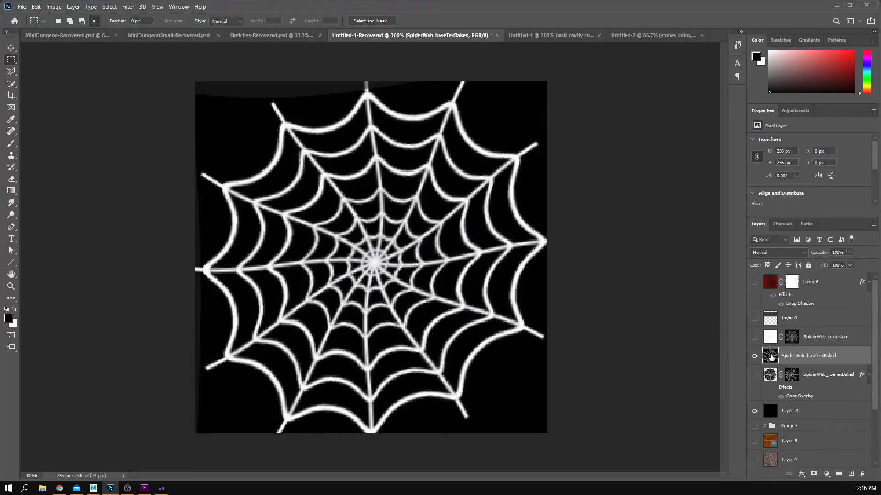
Mask the SpiderWeb_baseTexBaked layer with a Color Range selection of its Highlights, and check the result with and without the black Layer 21.
{"action": "left_click", "coordinate": [109, 7]}
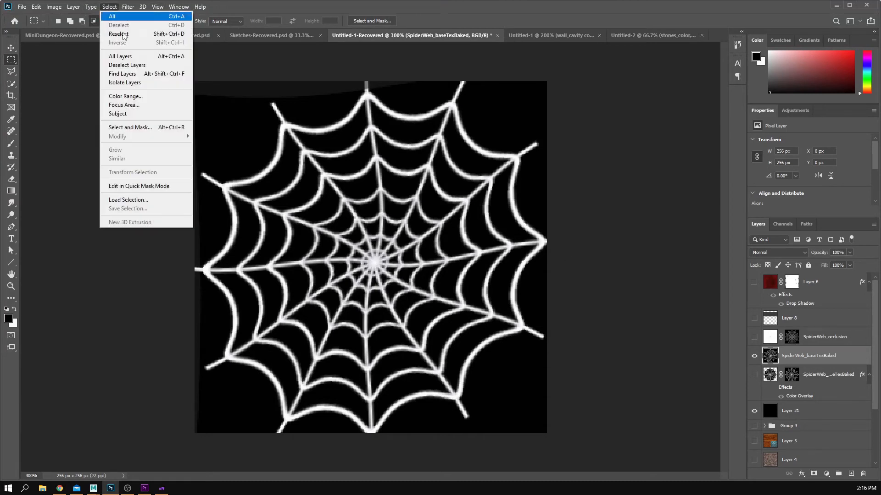
{"action": "left_click", "coordinate": [133, 96]}
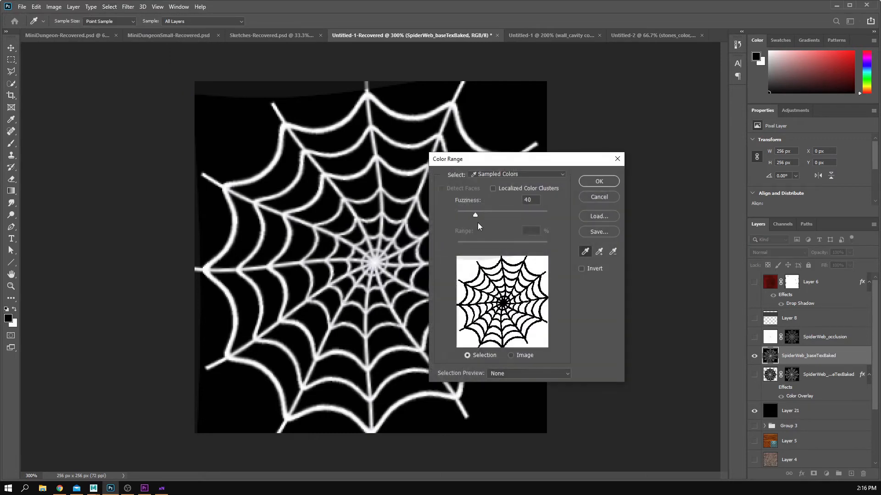
{"action": "left_click", "coordinate": [526, 179]}
{"action": "left_click", "coordinate": [527, 260]}
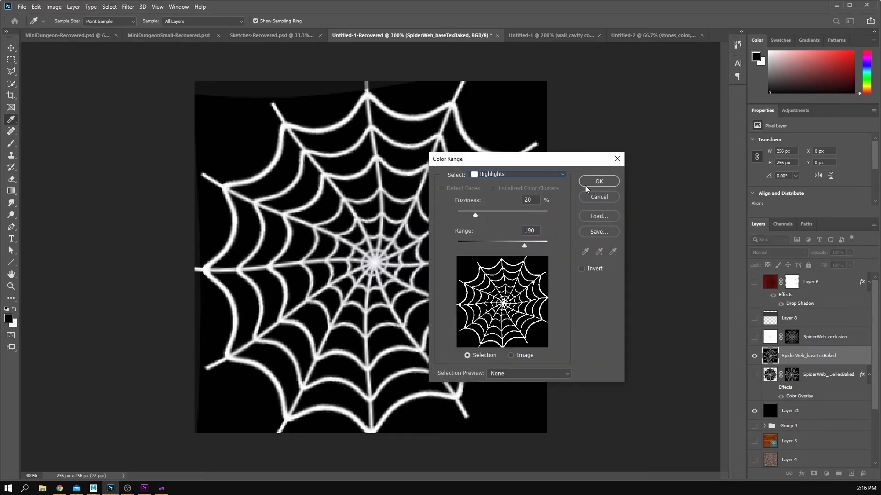
{"action": "left_click", "coordinate": [584, 179]}
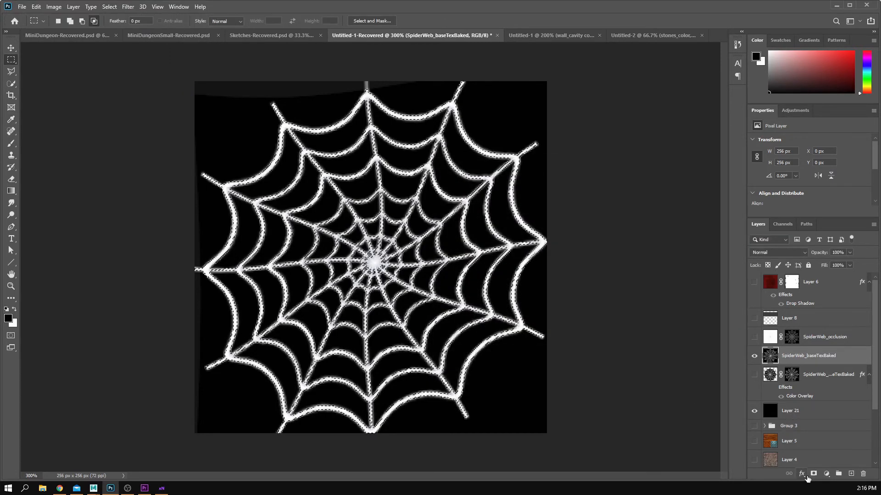
{"action": "left_click", "coordinate": [813, 475]}
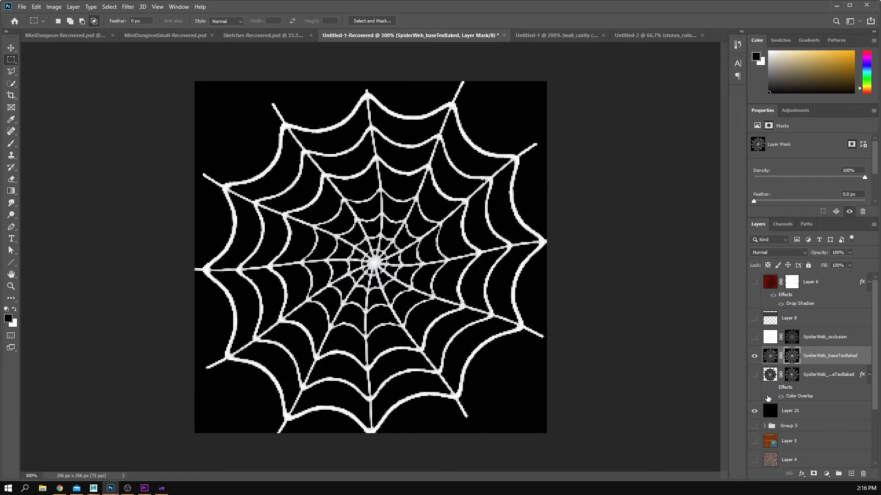
{"action": "left_click", "coordinate": [754, 356]}
{"action": "left_click", "coordinate": [754, 356]}
{"action": "left_click", "coordinate": [754, 356]}
{"action": "left_click", "coordinate": [755, 356]}
{"action": "left_click", "coordinate": [755, 412]}
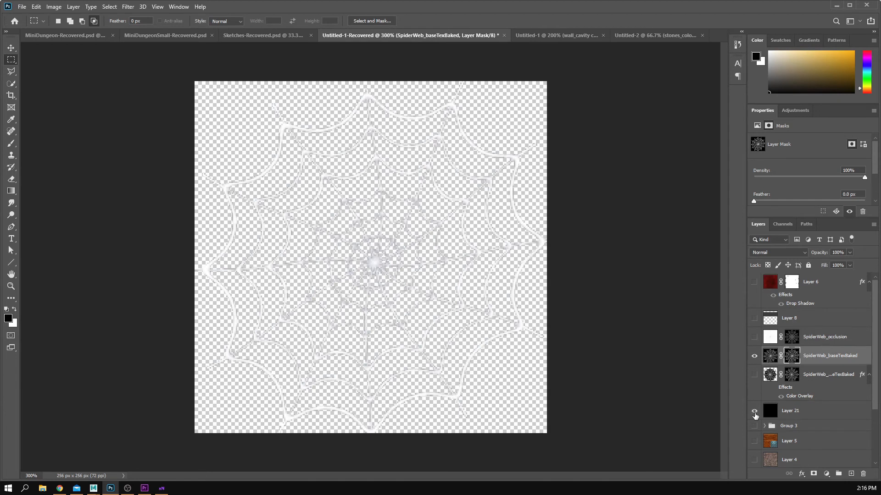
{"action": "left_click", "coordinate": [754, 412]}
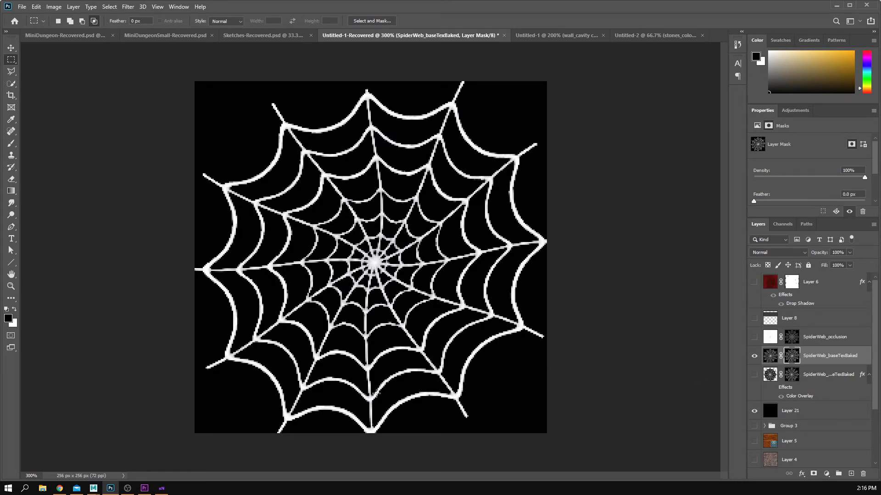
Nudge the masked SpiderWeb_baseTexBaked web up by about 2 px.
{"action": "key", "text": "v"}
{"action": "left_click_drag", "start_coordinate": [410, 421], "coordinate": [411, 419]}
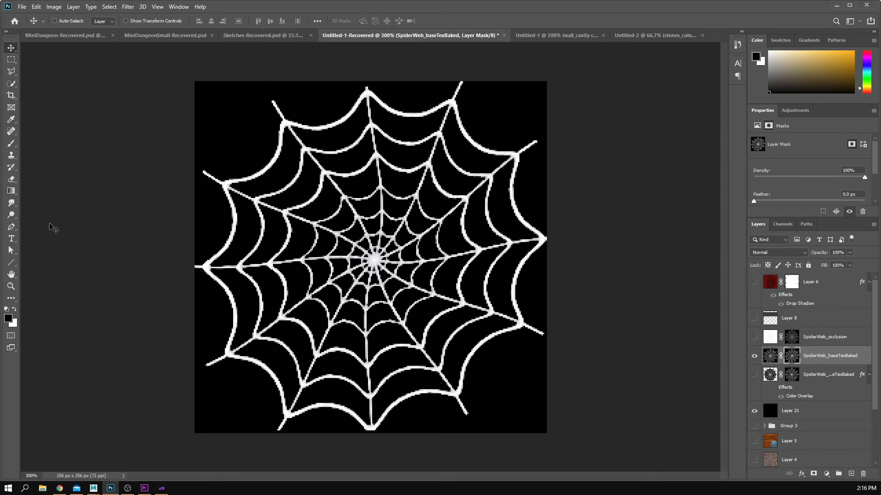
{"action": "key", "text": "c"}
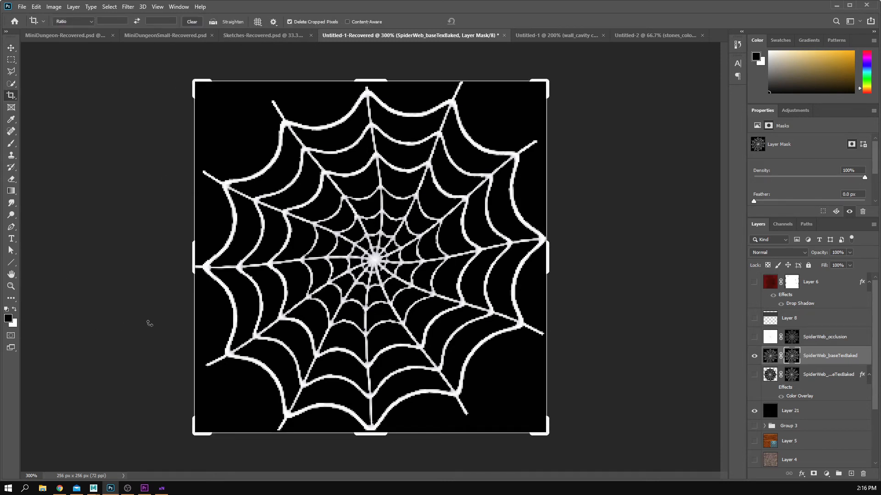
{"action": "key", "text": "x"}
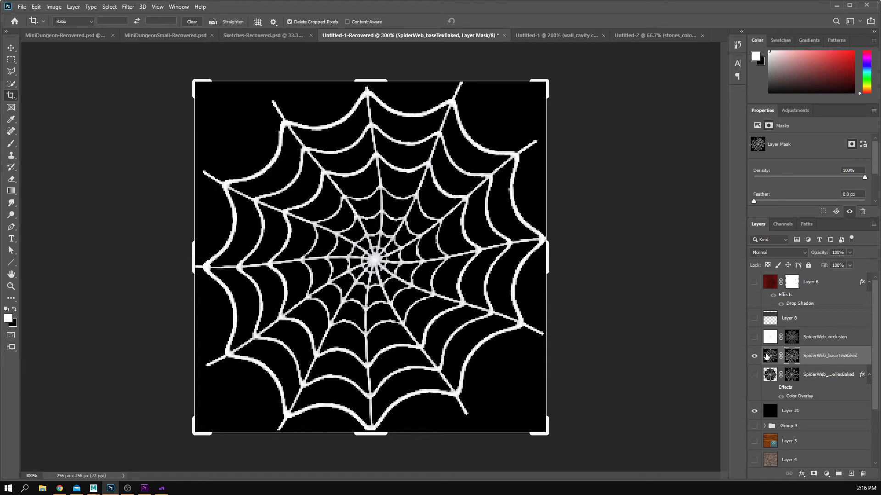
Add a new layer above SpiderWeb_baseTexBaked and set up a Hard Round brush reduced to 2 px.
{"action": "left_click", "coordinate": [765, 356]}
{"action": "left_click", "coordinate": [852, 474]}
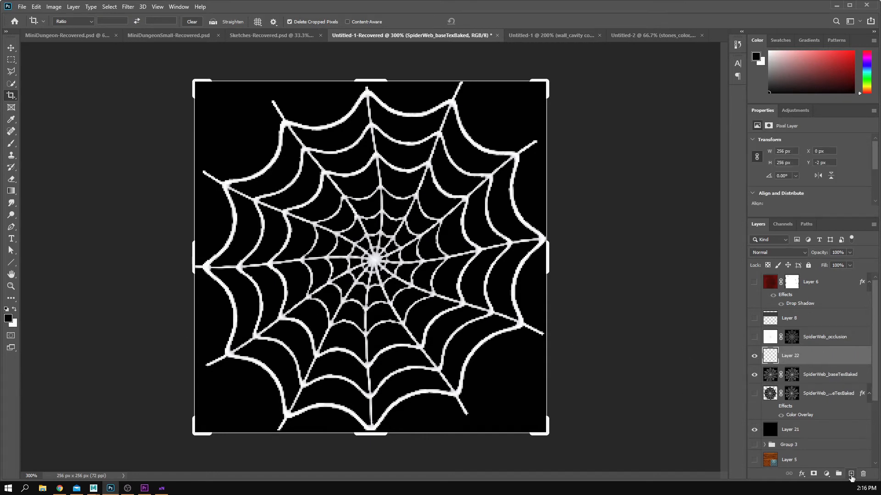
{"action": "key", "text": "b"}
{"action": "left_click", "coordinate": [68, 21]}
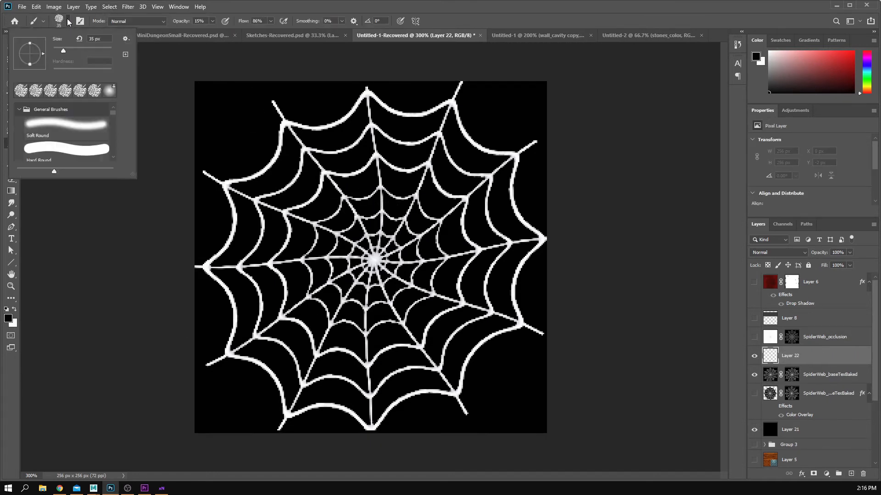
{"action": "left_click", "coordinate": [66, 148]}
{"action": "left_click", "coordinate": [469, 47]}
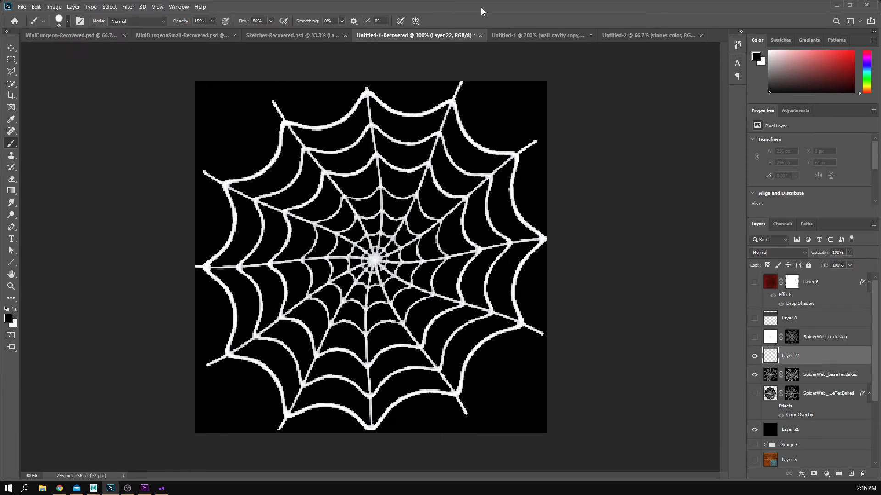
{"action": "key", "text": "bracketleft"}
{"action": "key", "text": "bracketleft"}
{"action": "key", "text": "bracketleft"}
{"action": "key", "text": "bracketleft"}
{"action": "key", "text": "bracketleft"}
Try extending the web's upper-left strand to the canvas edge at 15% opacity, in black and in white, and undo the last stroke.
{"action": "left_click", "coordinate": [273, 101]}
{"action": "left_click", "coordinate": [253, 81], "text": "shift"}
{"action": "key", "text": "x"}
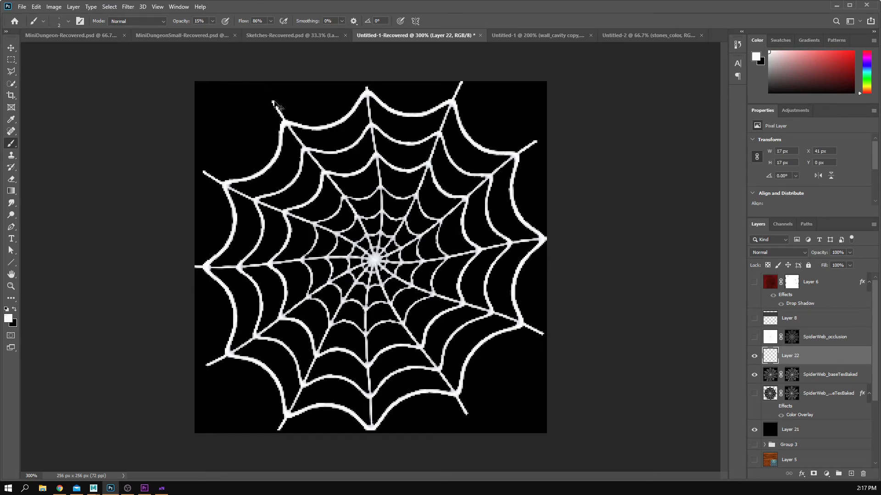
{"action": "left_click_drag", "start_coordinate": [272, 101], "coordinate": [283, 118]}
{"action": "left_click", "coordinate": [273, 102]}
{"action": "left_click", "coordinate": [254, 78], "text": "shift"}
{"action": "key", "text": "ctrl+z"}
Set the brush's flow and opacity both to 100%, undoing the faint test stroke made in between.
{"action": "left_click", "coordinate": [271, 21]}
{"action": "left_click_drag", "start_coordinate": [271, 31], "coordinate": [308, 36]}
{"action": "left_click", "coordinate": [212, 21]}
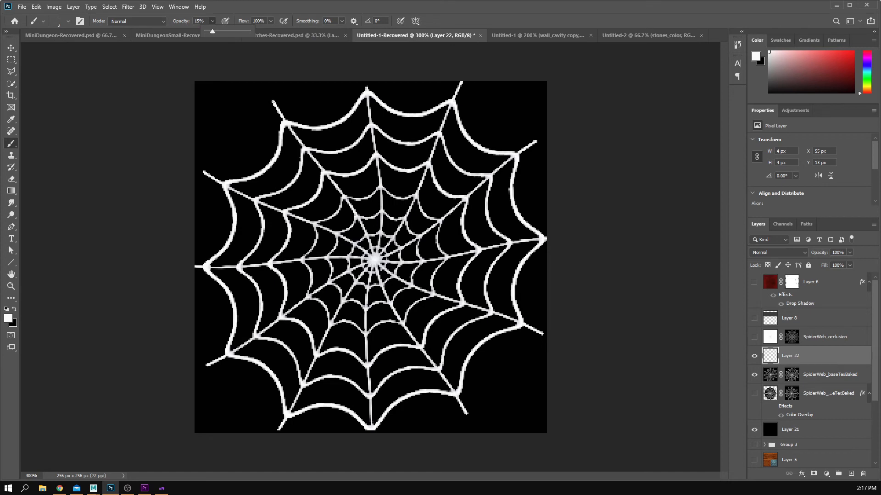
{"action": "left_click", "coordinate": [250, 73]}
{"action": "left_click", "coordinate": [254, 77], "text": "shift"}
{"action": "key", "text": "ctrl+z"}
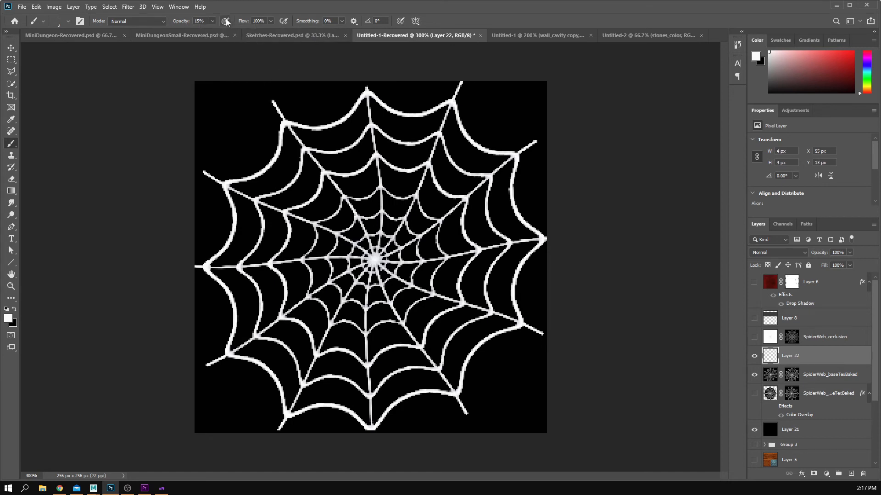
{"action": "left_click", "coordinate": [213, 21]}
{"action": "left_click", "coordinate": [244, 32]}
{"action": "left_click_drag", "start_coordinate": [244, 32], "coordinate": [269, 33]}
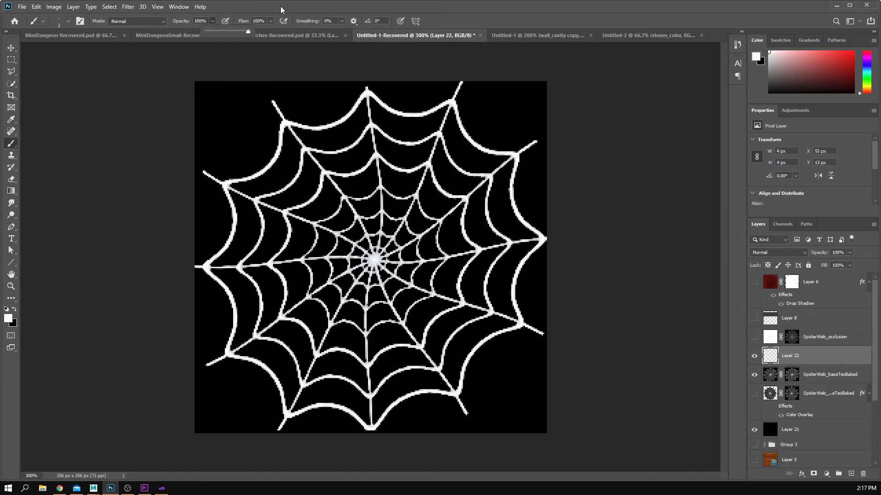
Paint straight white lines on Layer 22 that extend the web's short upper-left, left, lower-right and lower-left strands to the canvas edges.
{"action": "left_click", "coordinate": [257, 82], "text": "shift"}
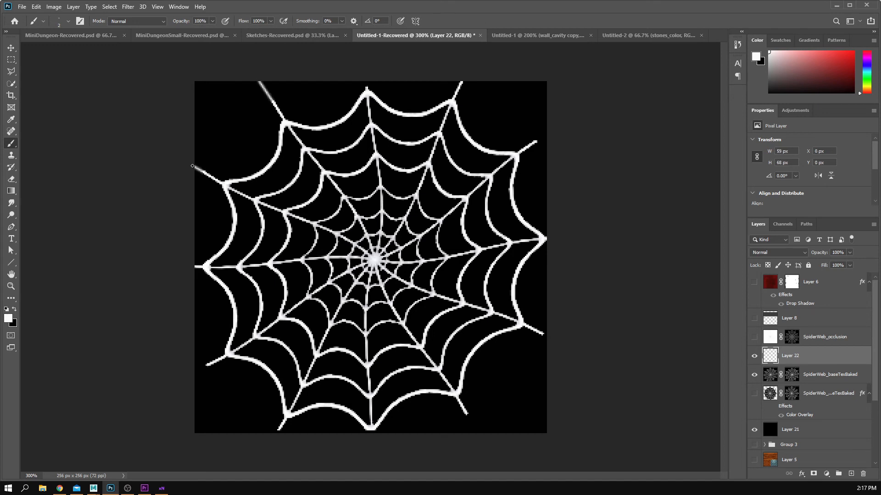
{"action": "left_click", "coordinate": [259, 77], "text": "shift"}
{"action": "key", "text": "ctrl+z"}
{"action": "left_click", "coordinate": [487, 443], "text": "shift"}
{"action": "key", "text": "z"}
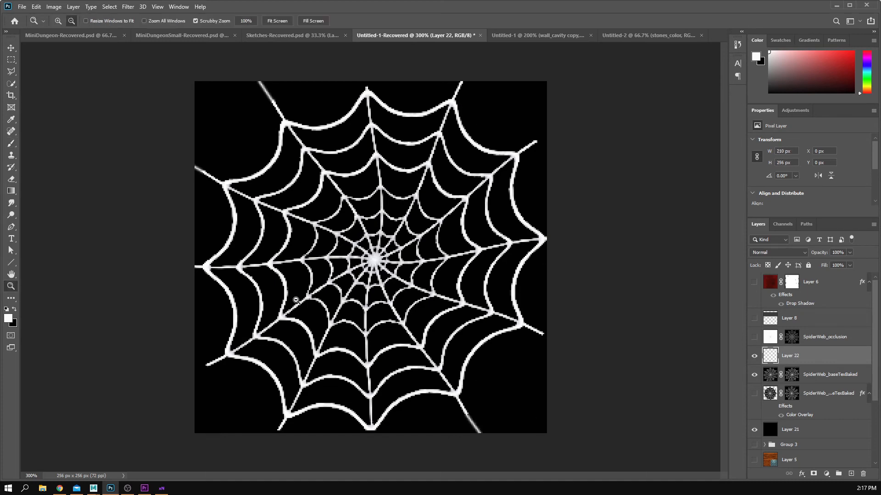
{"action": "left_click", "coordinate": [207, 365]}
{"action": "key", "text": "b"}
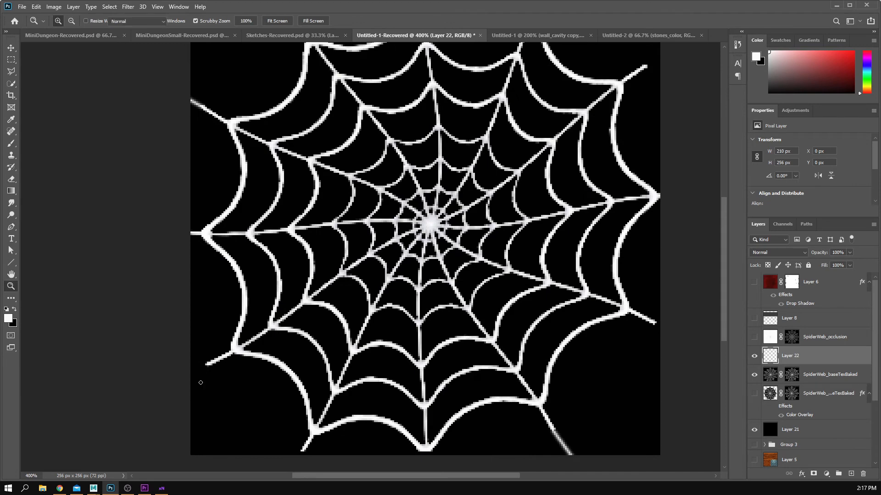
{"action": "left_click_drag", "start_coordinate": [209, 363], "coordinate": [187, 381]}
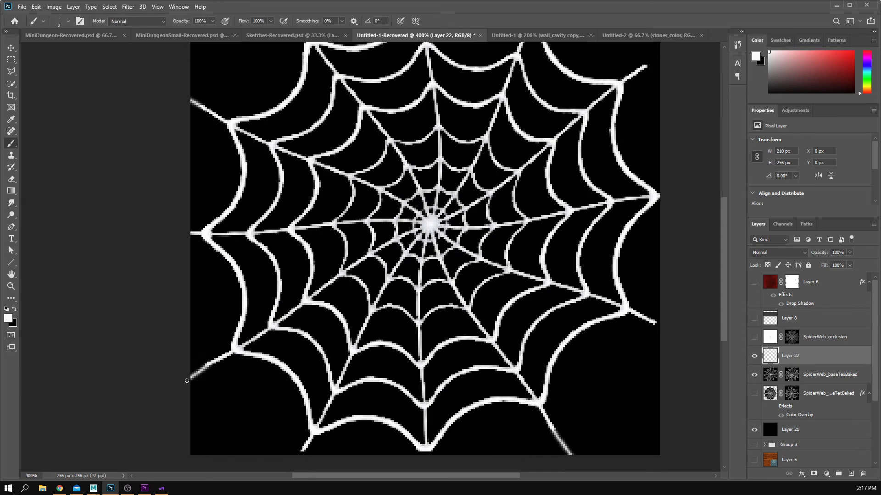
Hide the black Layer 21 so the web sits on a transparent background.
{"action": "key", "text": "z"}
{"action": "left_click", "coordinate": [280, 365], "text": "alt"}
{"action": "left_click", "coordinate": [280, 364], "text": "alt"}
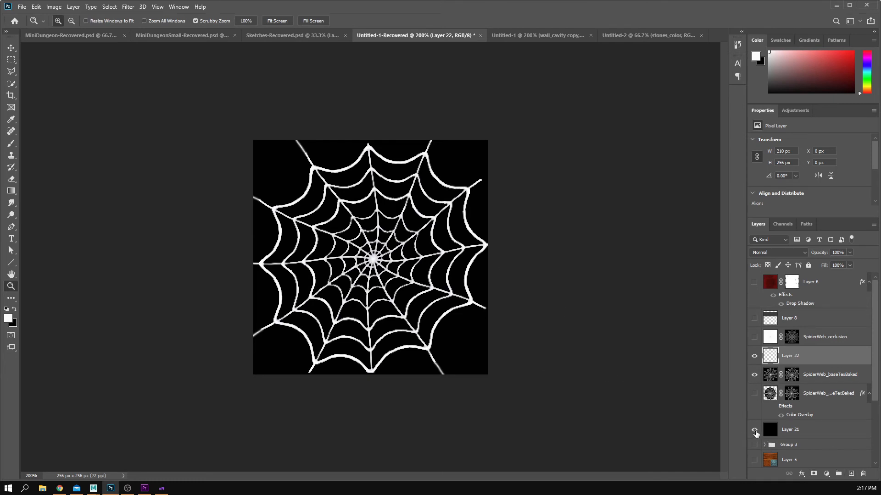
{"action": "left_click", "coordinate": [753, 428]}
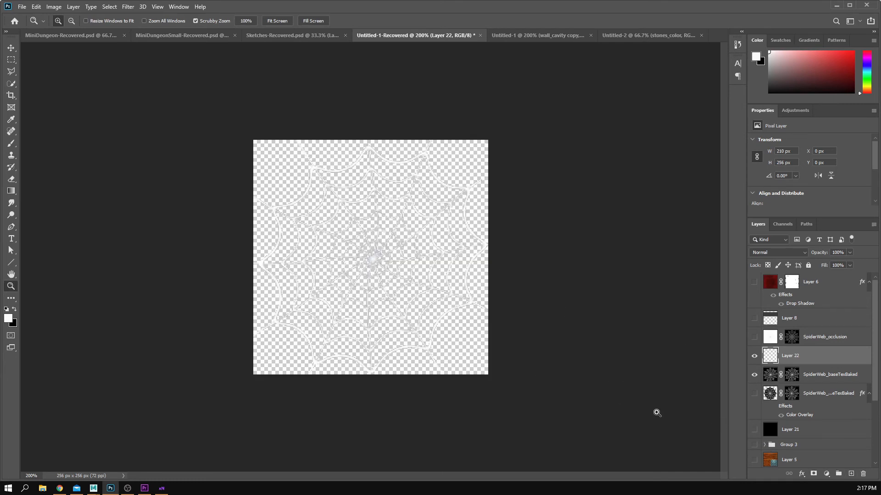
{"action": "left_click", "coordinate": [21, 7]}
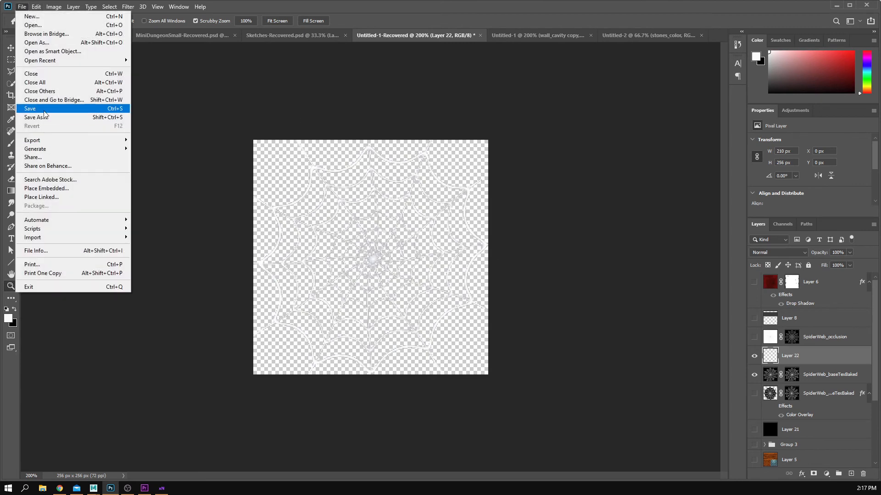
{"action": "left_click", "coordinate": [44, 110]}
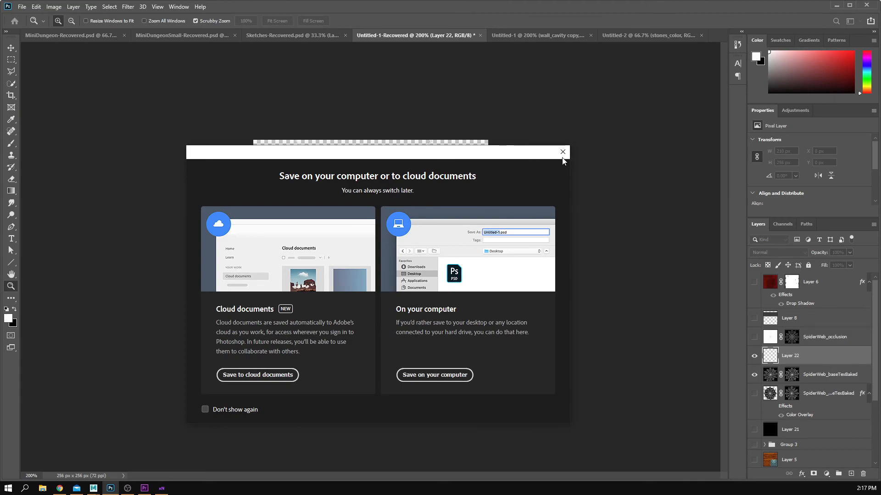
{"action": "left_click", "coordinate": [563, 152]}
Switch to Maya, minimize xNormal, and clear the modeled spiderweb and its baking plane from the viewport.
{"action": "left_click", "coordinate": [836, 5]}
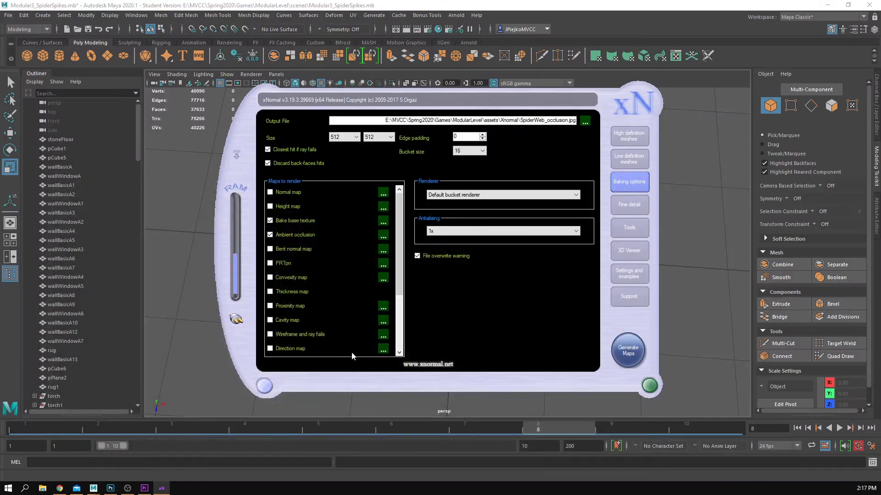
{"action": "left_click", "coordinate": [264, 386]}
{"action": "scroll", "coordinate": [472, 239], "scroll_direction": "down", "scroll_amount": 3}
{"action": "left_click_drag", "start_coordinate": [474, 238], "coordinate": [490, 216], "text": "alt"}
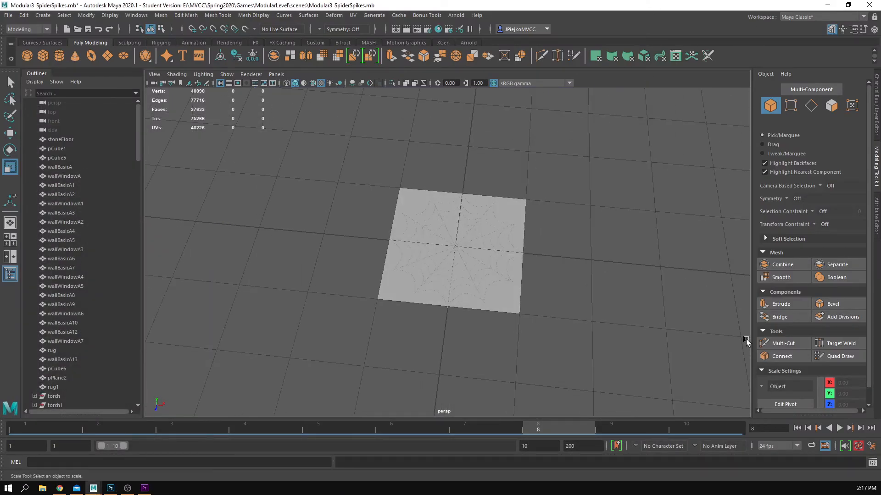
{"action": "left_click", "coordinate": [876, 105]}
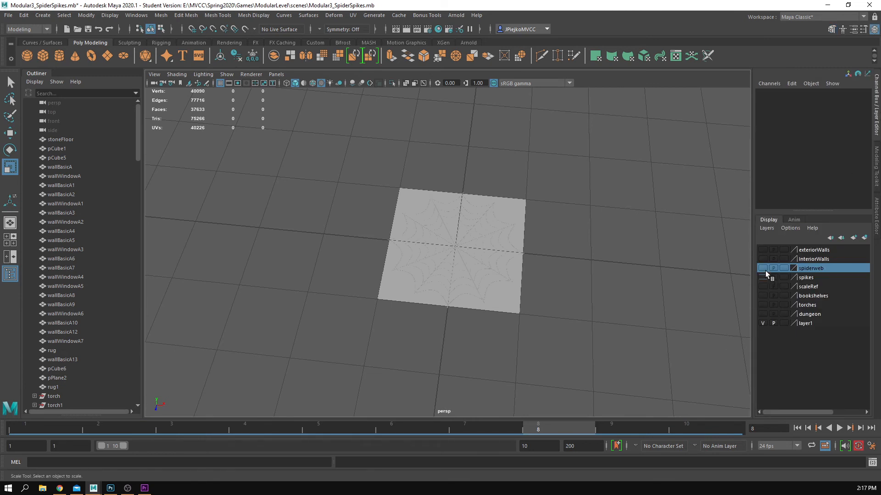
{"action": "left_click_drag", "start_coordinate": [398, 184], "coordinate": [506, 342]}
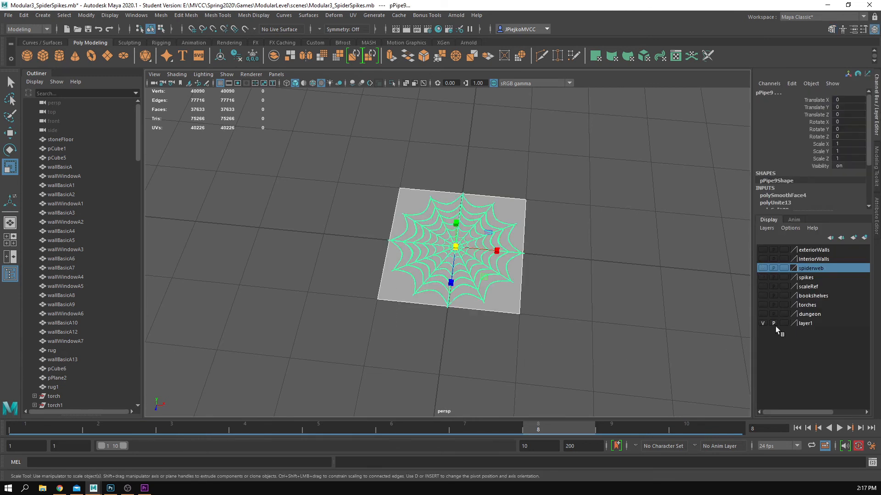
{"action": "left_click", "coordinate": [763, 268]}
{"action": "left_click", "coordinate": [763, 268]}
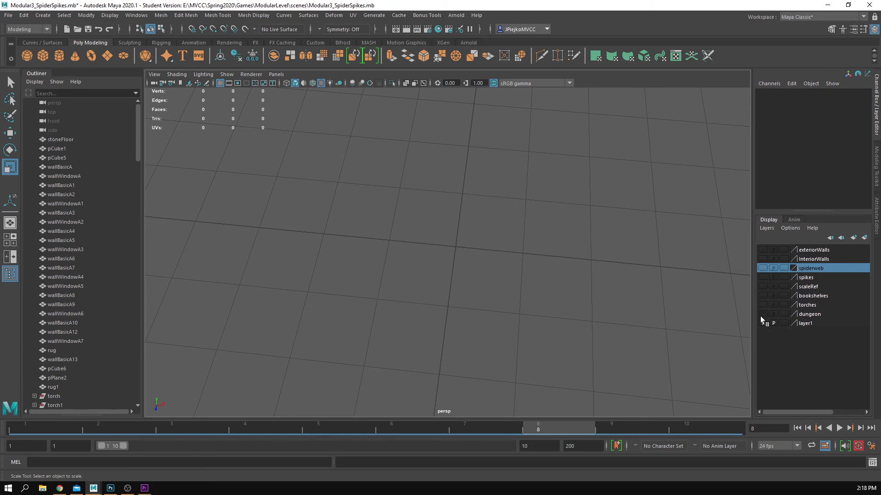
Show the dungeon, torches, bookshelves and scaleRef display layers.
{"action": "left_click", "coordinate": [761, 314]}
{"action": "left_click", "coordinate": [761, 304]}
{"action": "left_click", "coordinate": [762, 296]}
{"action": "left_click", "coordinate": [763, 286]}
Examine the existing spiderweb planes in the dungeon room's corner from several angles.
{"action": "right_click_drag", "start_coordinate": [500, 299], "coordinate": [341, 243], "text": "alt"}
{"action": "left_click_drag", "start_coordinate": [479, 271], "coordinate": [464, 284], "text": "alt"}
{"action": "middle_click_drag", "start_coordinate": [463, 283], "coordinate": [395, 317], "text": "alt"}
{"action": "right_click_drag", "start_coordinate": [394, 317], "coordinate": [591, 313], "text": "alt"}
{"action": "middle_click_drag", "start_coordinate": [591, 313], "coordinate": [600, 313], "text": "alt"}
{"action": "left_click", "coordinate": [458, 210]}
{"action": "right_click_drag", "start_coordinate": [458, 257], "coordinate": [649, 301], "text": "alt"}
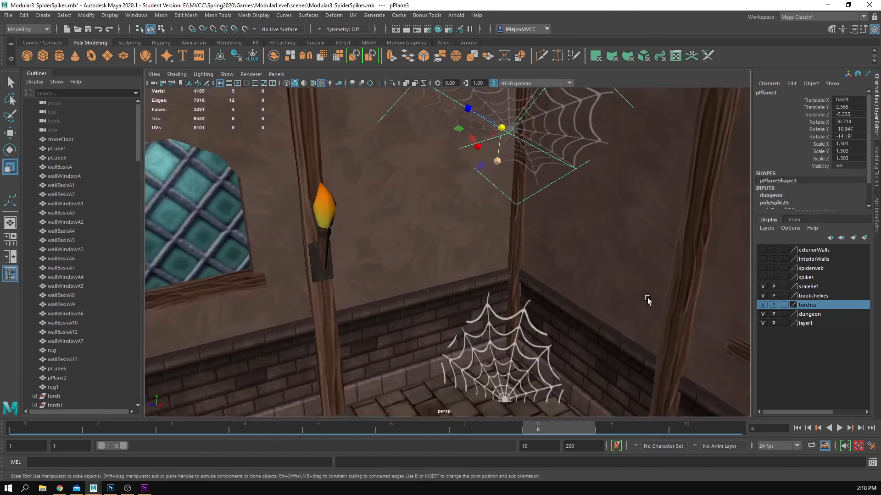
{"action": "left_click_drag", "start_coordinate": [649, 301], "coordinate": [546, 316], "text": "alt"}
{"action": "right_click_drag", "start_coordinate": [546, 316], "coordinate": [435, 279], "text": "alt"}
{"action": "left_click_drag", "start_coordinate": [436, 280], "coordinate": [432, 292], "text": "alt"}
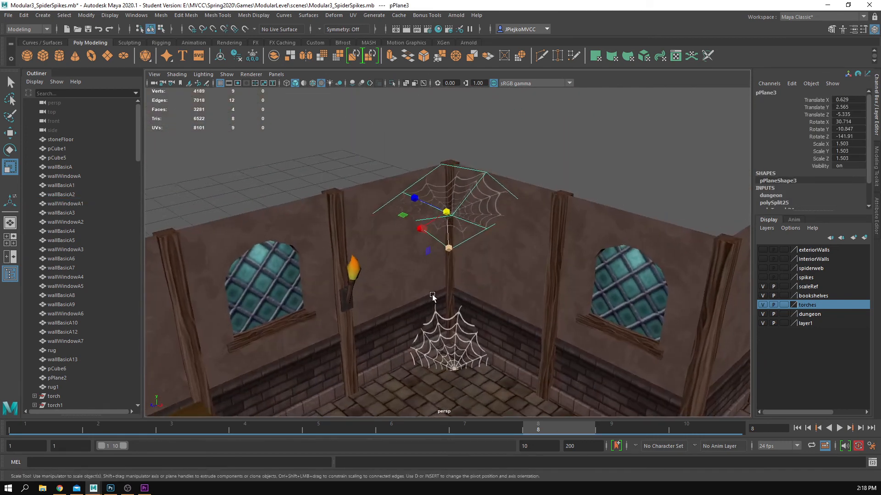
{"action": "right_click_drag", "start_coordinate": [419, 277], "coordinate": [370, 299], "text": "alt"}
{"action": "left_click_drag", "start_coordinate": [371, 299], "coordinate": [363, 275], "text": "alt"}
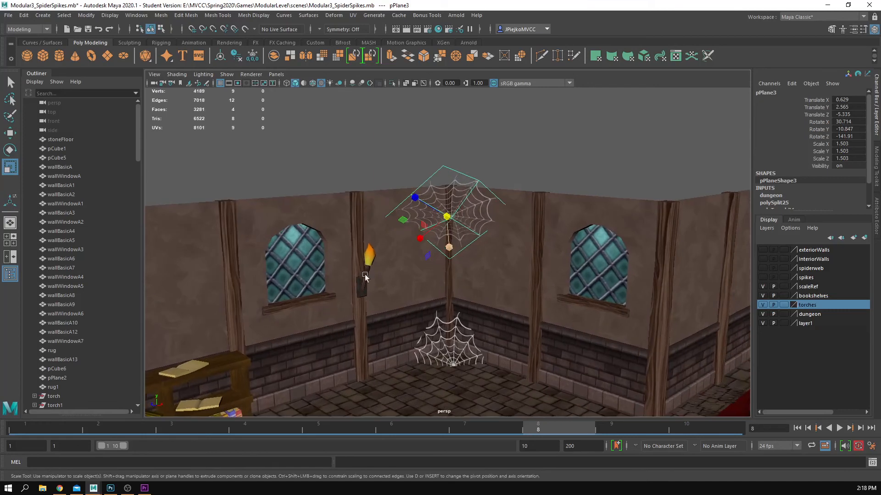
Create a polygon plane and move it into the dungeon room at Translate X 4.632, Translate Y 1.126.
{"action": "left_click", "coordinate": [43, 56]}
{"action": "key", "text": "ctrl+z"}
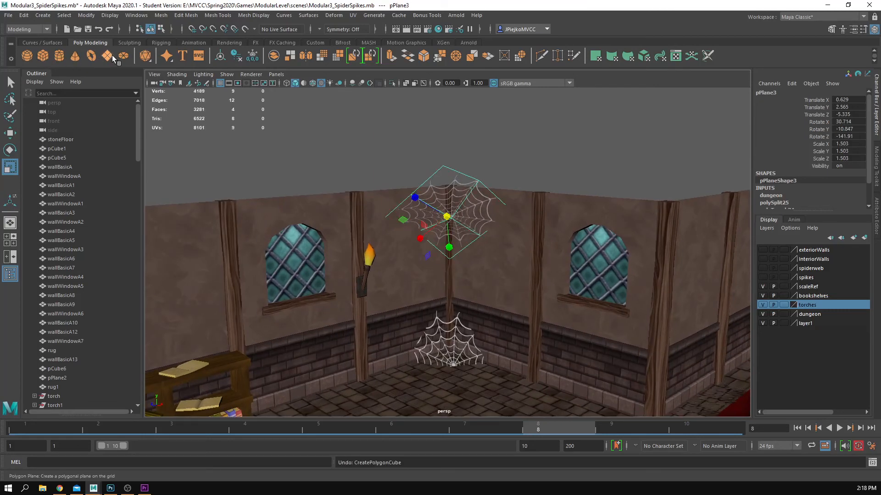
{"action": "left_click", "coordinate": [107, 55]}
{"action": "left_click_drag", "start_coordinate": [577, 266], "coordinate": [484, 318], "text": "alt"}
{"action": "right_click_drag", "start_coordinate": [484, 318], "coordinate": [356, 341], "text": "alt"}
{"action": "left_click_drag", "start_coordinate": [356, 342], "coordinate": [369, 294], "text": "alt"}
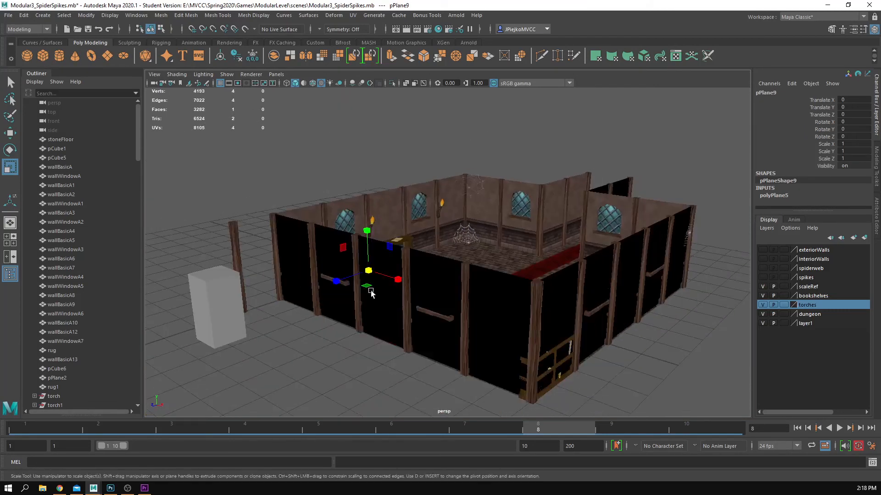
{"action": "key", "text": "w"}
{"action": "left_click_drag", "start_coordinate": [368, 233], "coordinate": [514, 321]}
{"action": "scroll", "coordinate": [514, 321], "scroll_direction": "up", "scroll_amount": 3}
Assign the existing spiderweb material, with shading group plasterWallMat4SG, to the new plane and inspect it over the floor.
{"action": "left_click", "coordinate": [438, 28]}
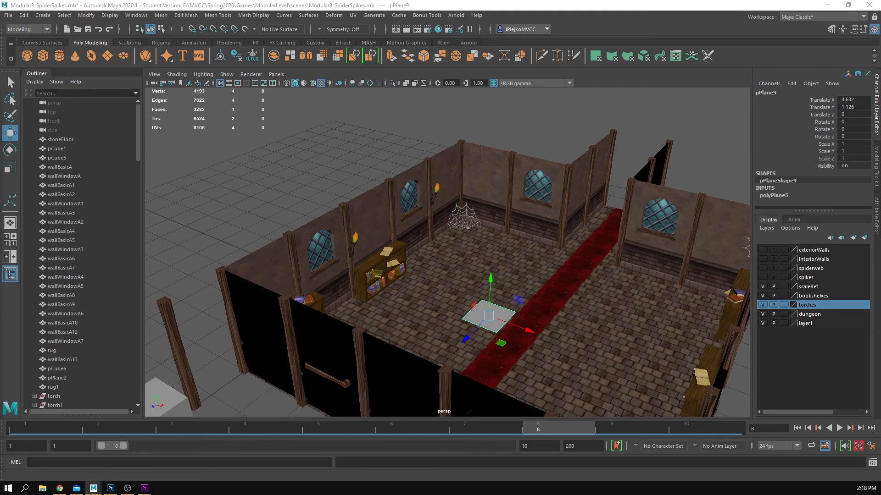
{"action": "left_click", "coordinate": [428, 301]}
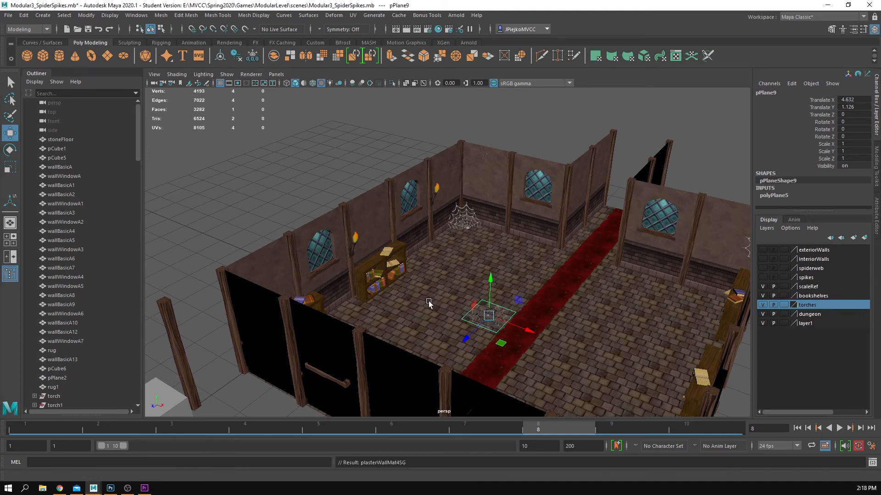
{"action": "left_click_drag", "start_coordinate": [428, 301], "coordinate": [471, 348], "text": "alt"}
{"action": "right_click_drag", "start_coordinate": [374, 227], "coordinate": [553, 314], "text": "alt"}
{"action": "middle_click_drag", "start_coordinate": [553, 313], "coordinate": [370, 111], "text": "alt"}
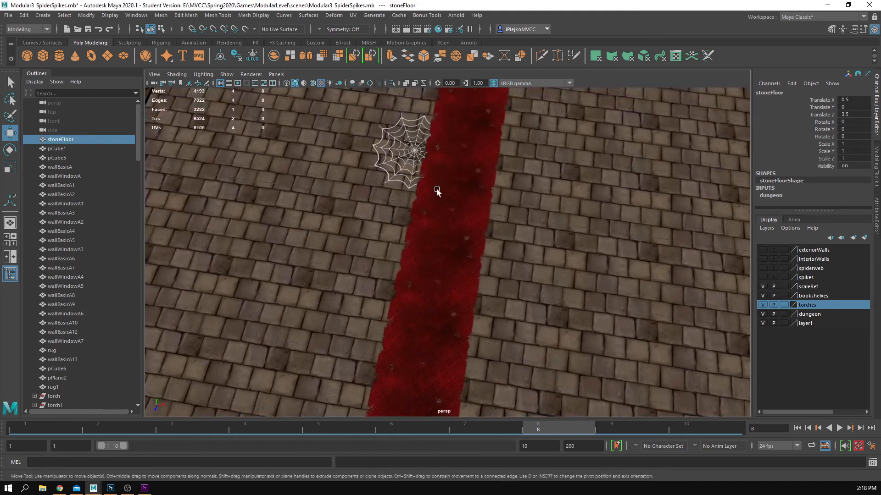
Raise the spiderweb plane above the rug to Translate Y 1.497.
{"action": "left_click", "coordinate": [394, 144]}
{"action": "left_click_drag", "start_coordinate": [419, 172], "coordinate": [425, 161], "text": "alt"}
{"action": "middle_click_drag", "start_coordinate": [424, 161], "coordinate": [412, 299], "text": "alt"}
{"action": "scroll", "coordinate": [409, 288], "scroll_direction": "up", "scroll_amount": 4}
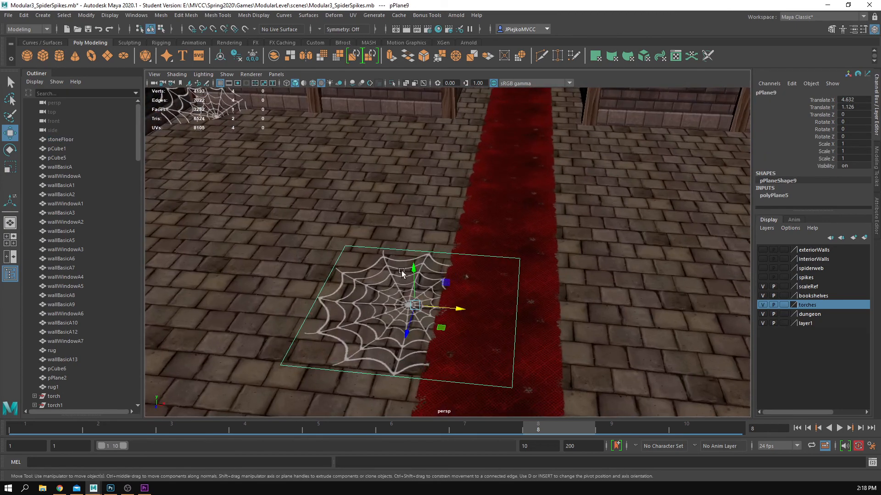
{"action": "left_click_drag", "start_coordinate": [415, 269], "coordinate": [343, 228]}
{"action": "middle_click_drag", "start_coordinate": [343, 228], "coordinate": [353, 142], "text": "alt"}
{"action": "left_click_drag", "start_coordinate": [373, 197], "coordinate": [343, 161], "text": "alt"}
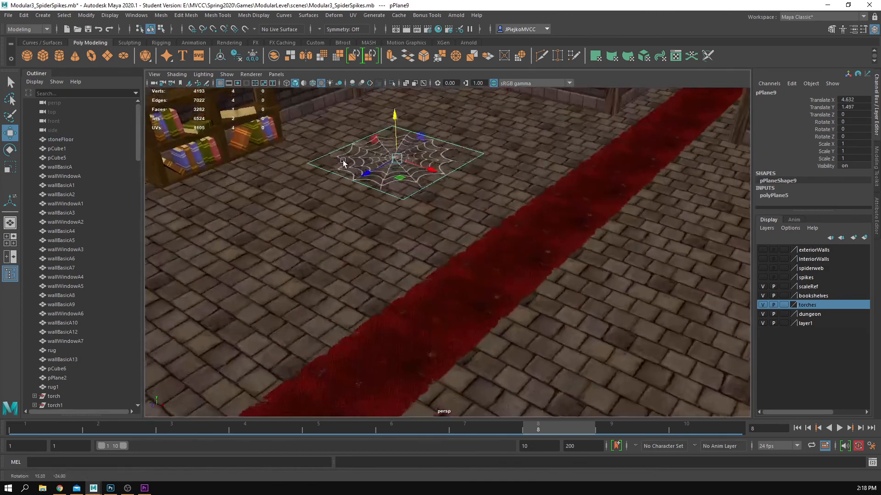
{"action": "middle_click_drag", "start_coordinate": [343, 161], "coordinate": [377, 236], "text": "alt"}
{"action": "scroll", "coordinate": [377, 236], "scroll_direction": "up", "scroll_amount": 2}
{"action": "left_click_drag", "start_coordinate": [377, 236], "coordinate": [379, 247], "text": "alt"}
Set the Viewport 2.0 Transparency Algorithm to Depth Peeling in the hardware renderer settings.
{"action": "left_click", "coordinate": [251, 75]}
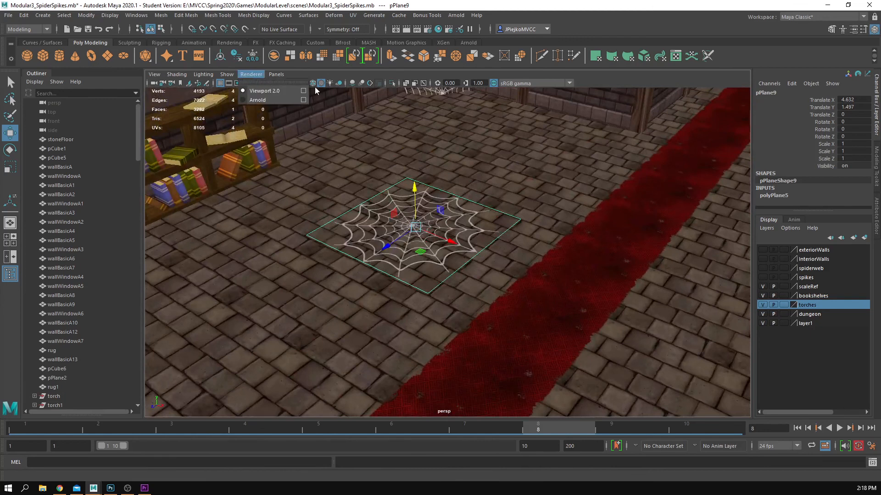
{"action": "left_click", "coordinate": [302, 90]}
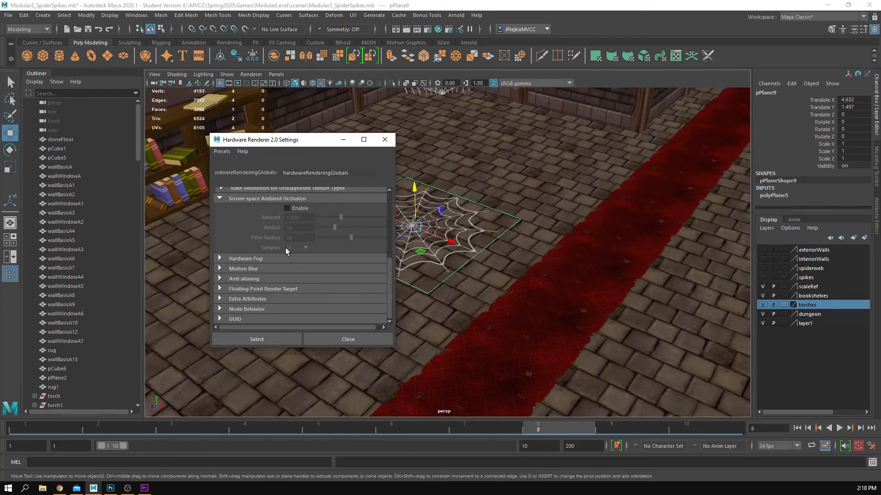
{"action": "scroll", "coordinate": [285, 243], "scroll_direction": "up", "scroll_amount": 5}
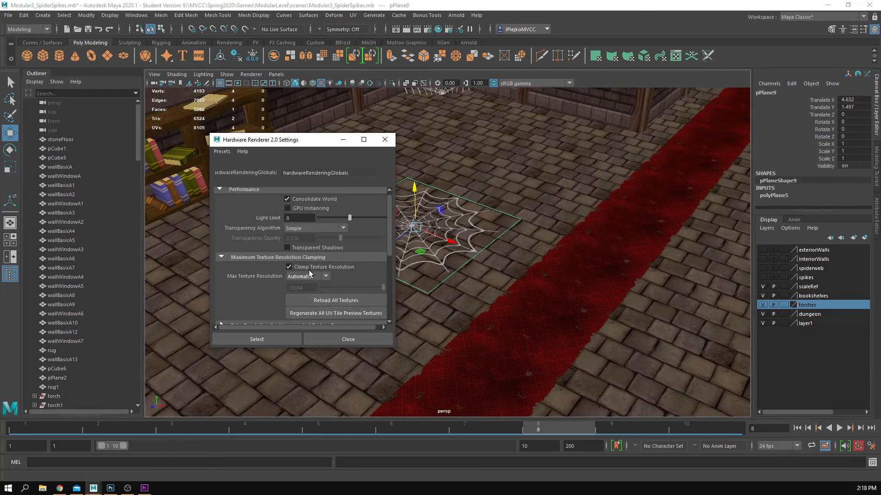
{"action": "left_click", "coordinate": [310, 286]}
{"action": "scroll", "coordinate": [318, 293], "scroll_direction": "down", "scroll_amount": 3}
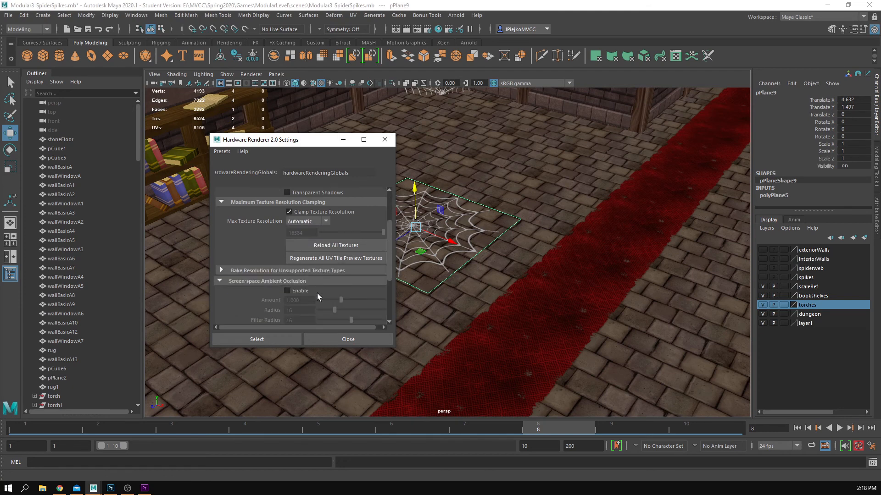
{"action": "scroll", "coordinate": [318, 293], "scroll_direction": "up", "scroll_amount": 3}
{"action": "scroll", "coordinate": [317, 293], "scroll_direction": "down", "scroll_amount": 5}
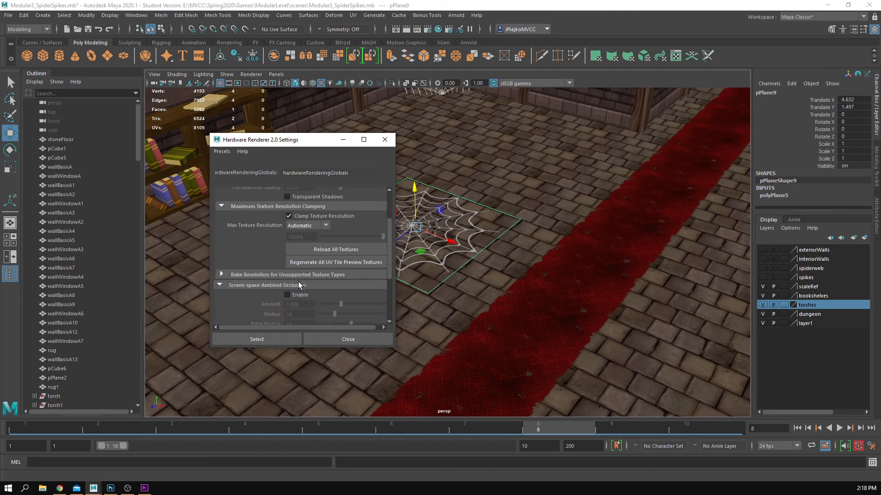
{"action": "scroll", "coordinate": [299, 285], "scroll_direction": "up", "scroll_amount": 5}
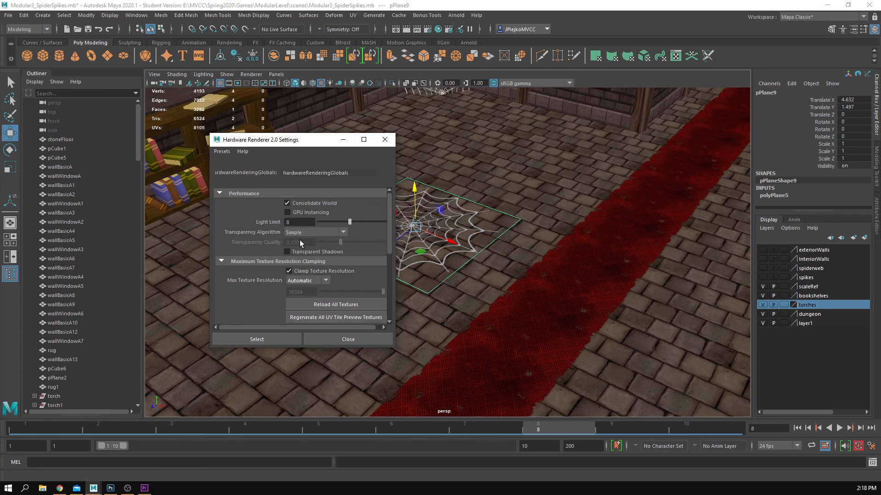
{"action": "left_click", "coordinate": [314, 232]}
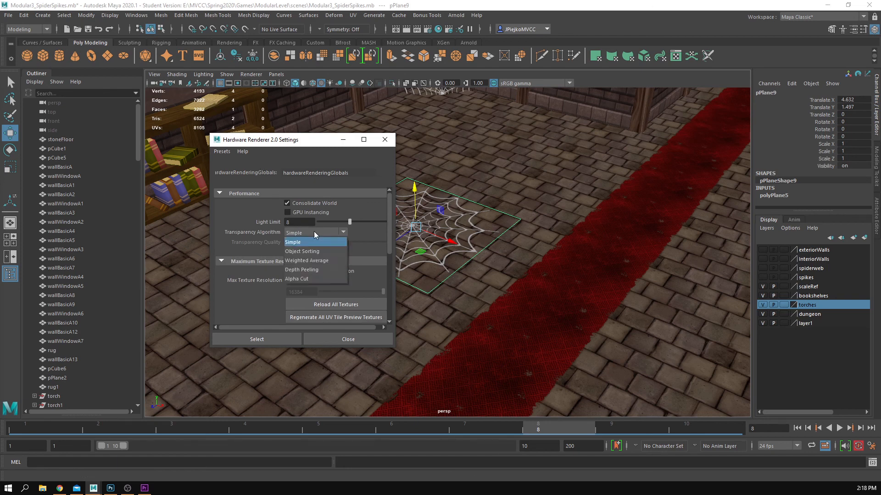
{"action": "left_click", "coordinate": [314, 271]}
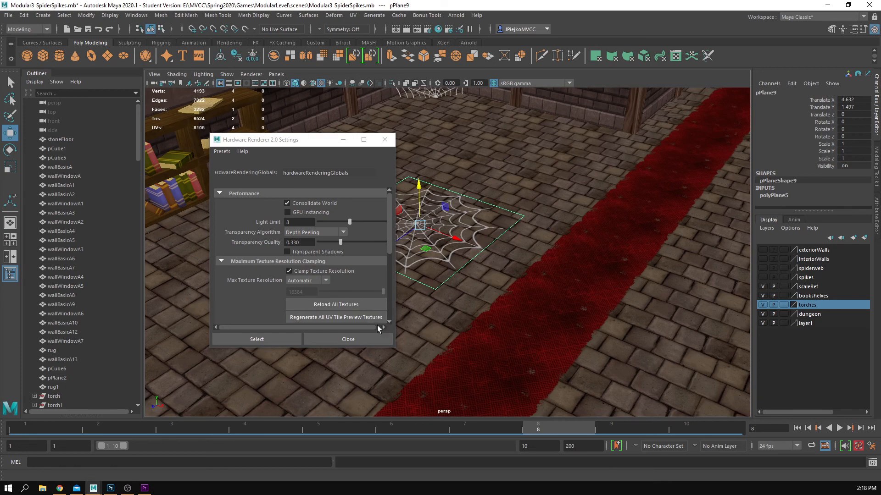
{"action": "left_click", "coordinate": [356, 339]}
Lower the new spiderweb plane over the floor and rug to Translate Y 1.126.
{"action": "left_click_drag", "start_coordinate": [509, 300], "coordinate": [569, 328], "text": "alt"}
{"action": "left_click_drag", "start_coordinate": [492, 256], "coordinate": [491, 291]}
{"action": "right_click_drag", "start_coordinate": [492, 292], "coordinate": [278, 260], "text": "alt"}
{"action": "right_click_drag", "start_coordinate": [425, 287], "coordinate": [571, 328], "text": "alt"}
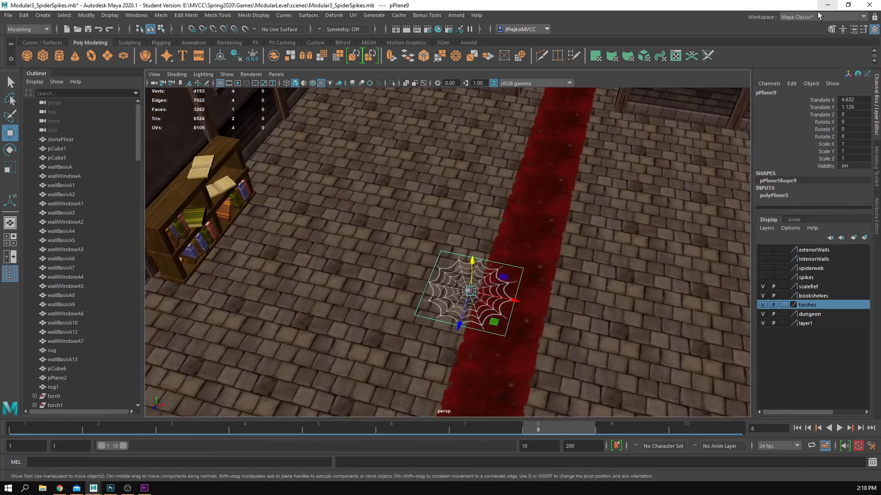
Cut the spiderweb plane along both corner-to-corner diagonals with Multi-Cut so the edges cross at its centre.
{"action": "left_click", "coordinate": [832, 31]}
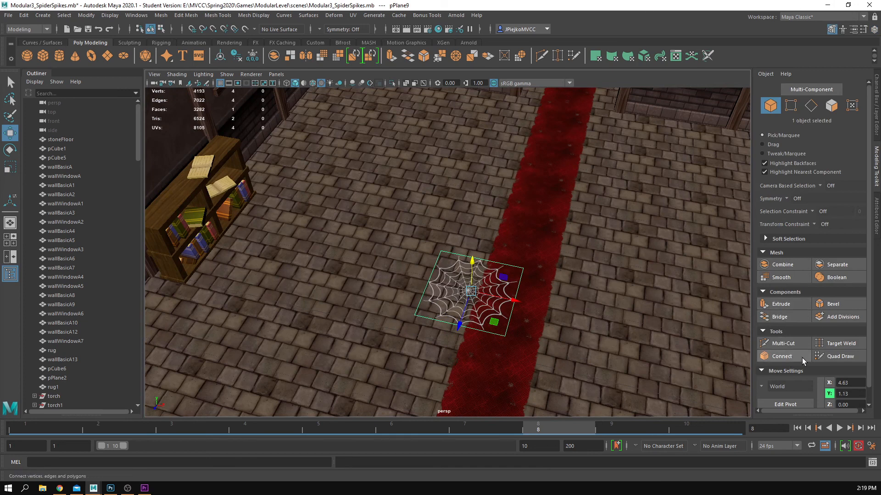
{"action": "left_click", "coordinate": [782, 345]}
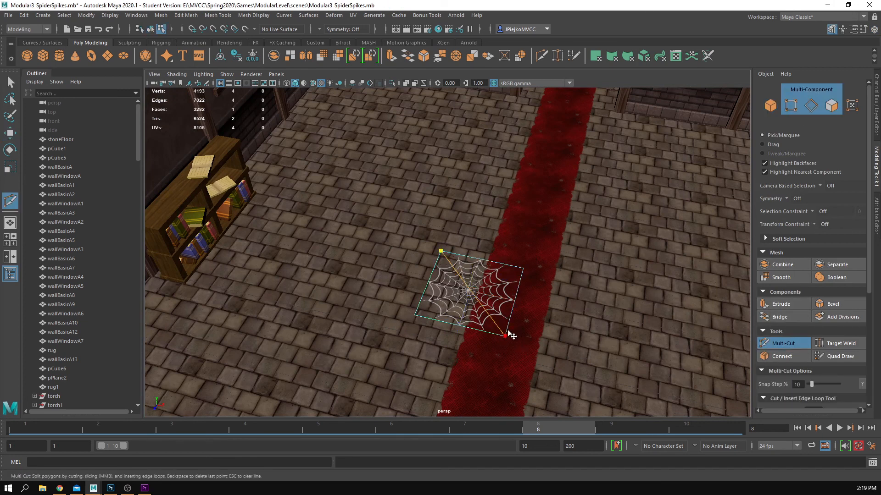
{"action": "key", "text": "Return"}
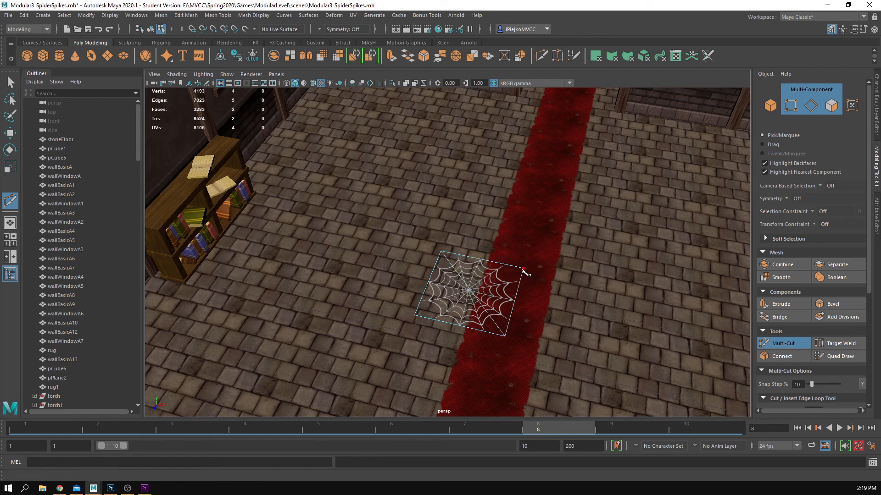
{"action": "key", "text": "w"}
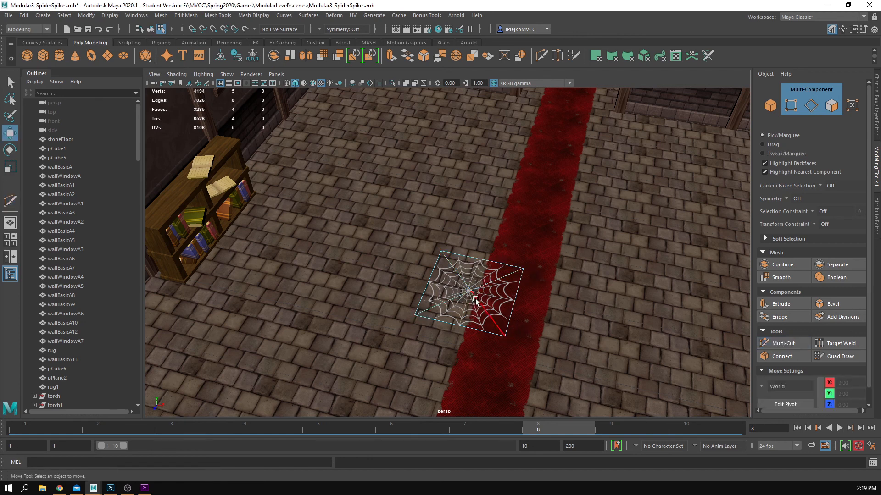
Raise the plane's centre vertex slightly to give the spiderweb a shallow tent shape.
{"action": "right_click_drag", "start_coordinate": [477, 297], "coordinate": [451, 288]}
{"action": "left_click", "coordinate": [469, 291]}
{"action": "left_click_drag", "start_coordinate": [469, 269], "coordinate": [471, 258]}
{"action": "left_click_drag", "start_coordinate": [482, 268], "coordinate": [426, 262], "text": "alt"}
Select the whole spiderweb plane in object mode and move it along X to 1.37, toward the bookshelf.
{"action": "right_click_drag", "start_coordinate": [431, 262], "coordinate": [458, 247]}
{"action": "left_click_drag", "start_coordinate": [448, 299], "coordinate": [389, 269], "text": "alt"}
{"action": "left_click", "coordinate": [412, 238]}
{"action": "key", "text": "e"}
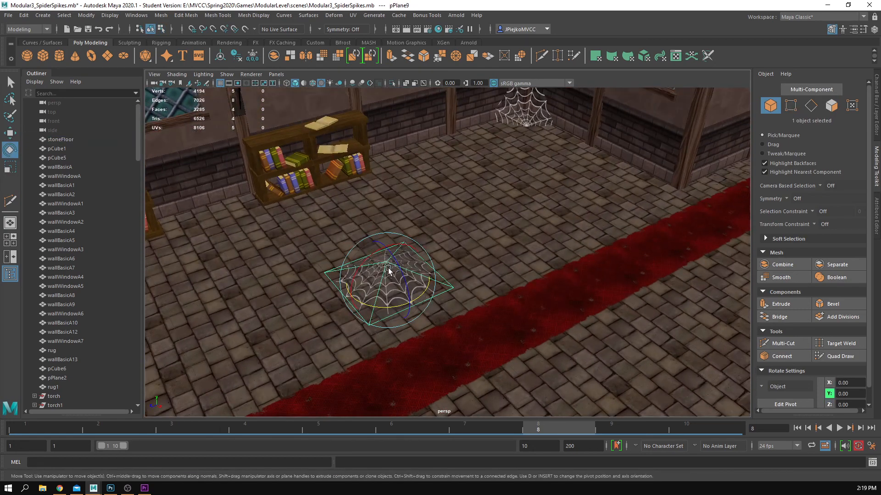
{"action": "key", "text": "w"}
{"action": "left_click_drag", "start_coordinate": [408, 301], "coordinate": [301, 176]}
{"action": "middle_click_drag", "start_coordinate": [456, 181], "coordinate": [653, 298], "text": "alt"}
{"action": "right_click_drag", "start_coordinate": [653, 298], "coordinate": [654, 394], "text": "alt"}
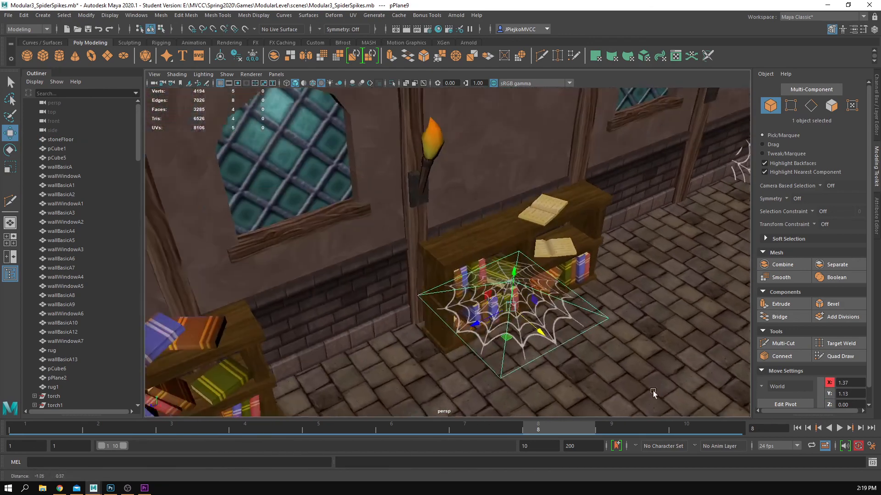
Scale down the spiderweb and position it above the bookshelf at X 0.67, Y 1.18, Z -0.34.
{"action": "left_click_drag", "start_coordinate": [539, 335], "coordinate": [506, 268]}
{"action": "left_click_drag", "start_coordinate": [454, 256], "coordinate": [346, 308]}
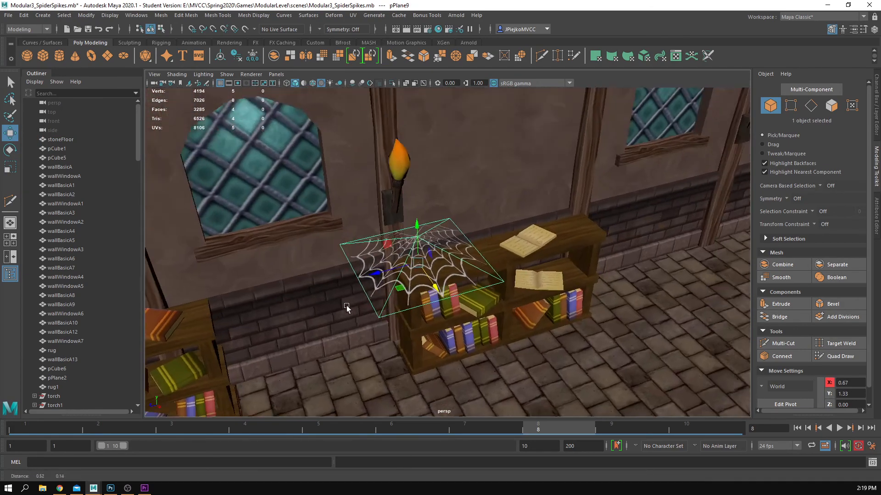
{"action": "right_click_drag", "start_coordinate": [346, 307], "coordinate": [500, 297], "text": "alt"}
{"action": "left_click_drag", "start_coordinate": [352, 289], "coordinate": [409, 258]}
{"action": "key", "text": "r"}
{"action": "key", "text": "w"}
{"action": "left_click_drag", "start_coordinate": [467, 267], "coordinate": [550, 191], "text": "alt"}
{"action": "middle_click_drag", "start_coordinate": [551, 191], "coordinate": [571, 120], "text": "alt"}
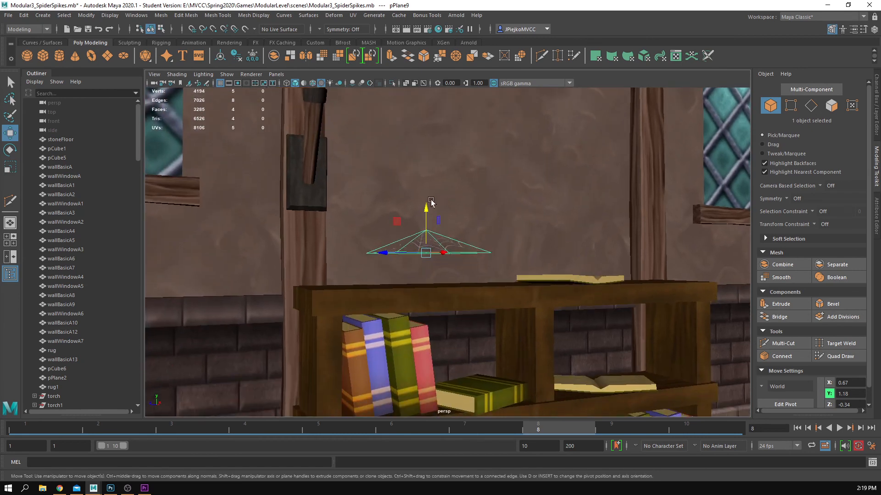
Set the small spiderweb down on the bookshelf's top board at X 0.38, Y 1.05.
{"action": "left_click_drag", "start_coordinate": [429, 206], "coordinate": [346, 198]}
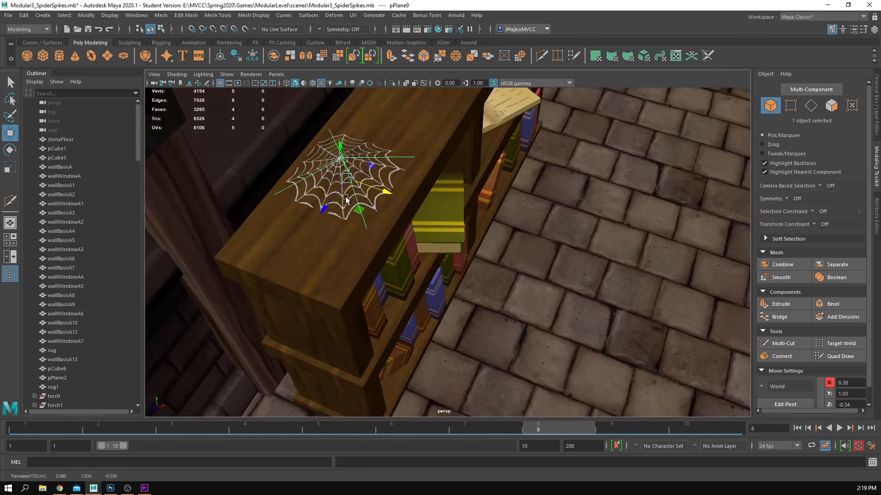
{"action": "left_click_drag", "start_coordinate": [341, 152], "coordinate": [266, 187]}
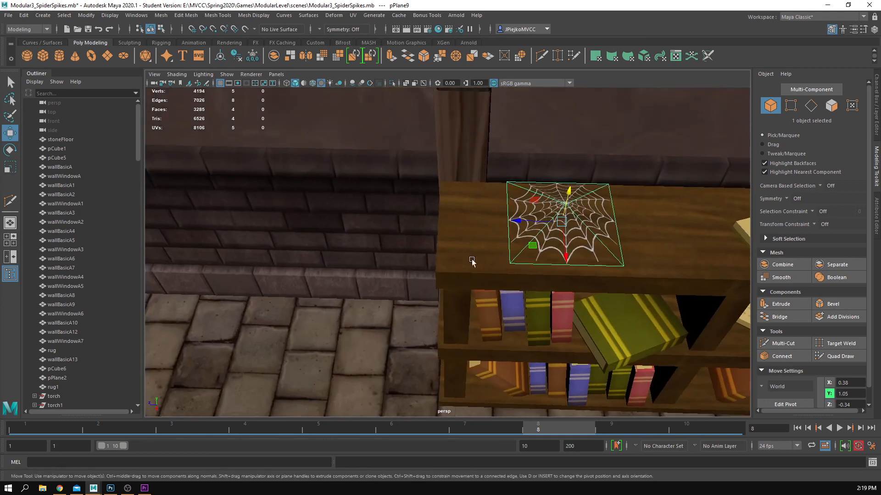
{"action": "middle_click_drag", "start_coordinate": [471, 261], "coordinate": [317, 276], "text": "alt"}
{"action": "left_click_drag", "start_coordinate": [317, 275], "coordinate": [301, 239], "text": "alt"}
{"action": "middle_click_drag", "start_coordinate": [374, 250], "coordinate": [371, 208], "text": "alt"}
Lower the small spiderweb into the upper shelf compartment and rotate it upright beside the pink book.
{"action": "left_click_drag", "start_coordinate": [391, 151], "coordinate": [395, 244]}
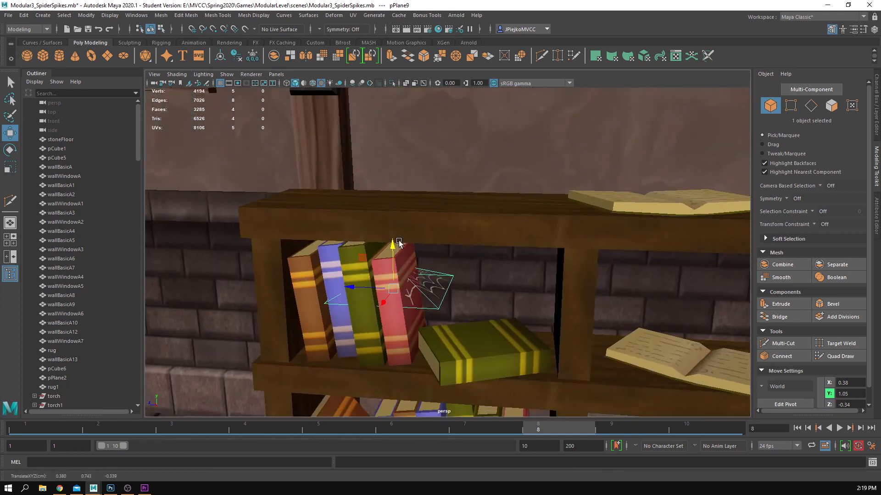
{"action": "key", "text": "e"}
{"action": "left_click_drag", "start_coordinate": [416, 291], "coordinate": [439, 292]}
{"action": "key", "text": "w"}
{"action": "right_click_drag", "start_coordinate": [439, 293], "coordinate": [274, 274], "text": "alt"}
{"action": "left_click", "coordinate": [276, 274]}
{"action": "mouse_move", "coordinate": [350, 337]}
{"action": "left_mouse_down", "text": "alt"}
{"action": "mouse_move", "coordinate": [305, 335]}
{"action": "mouse_move", "coordinate": [355, 336]}
{"action": "left_mouse_up", "text": "alt"}
{"action": "right_click_drag", "start_coordinate": [355, 336], "coordinate": [302, 275], "text": "alt"}
{"action": "left_click_drag", "start_coordinate": [302, 275], "coordinate": [413, 321], "text": "alt"}
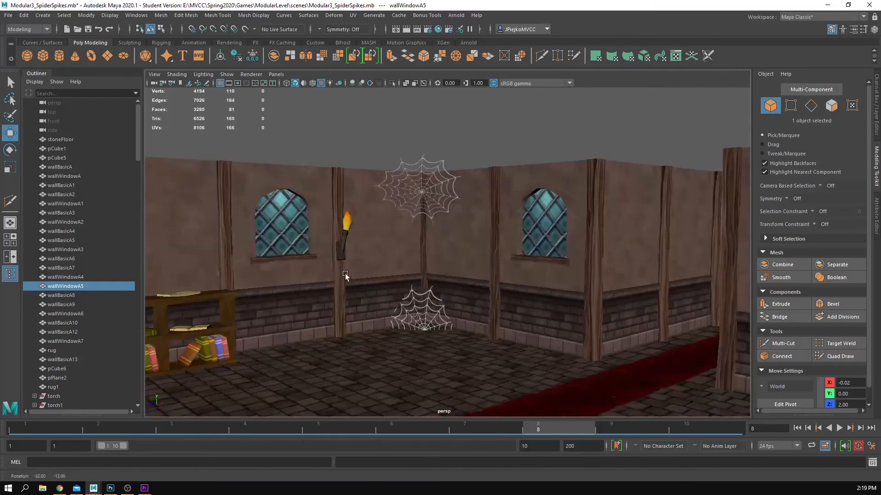
Try raising the lower spiderweb in the room's corner to about Y 0.82.
{"action": "right_click_drag", "start_coordinate": [413, 321], "coordinate": [426, 275], "text": "alt"}
{"action": "left_click", "coordinate": [426, 271]}
{"action": "scroll", "coordinate": [426, 271], "scroll_direction": "up", "scroll_amount": 2}
{"action": "left_click_drag", "start_coordinate": [409, 267], "coordinate": [410, 204]}
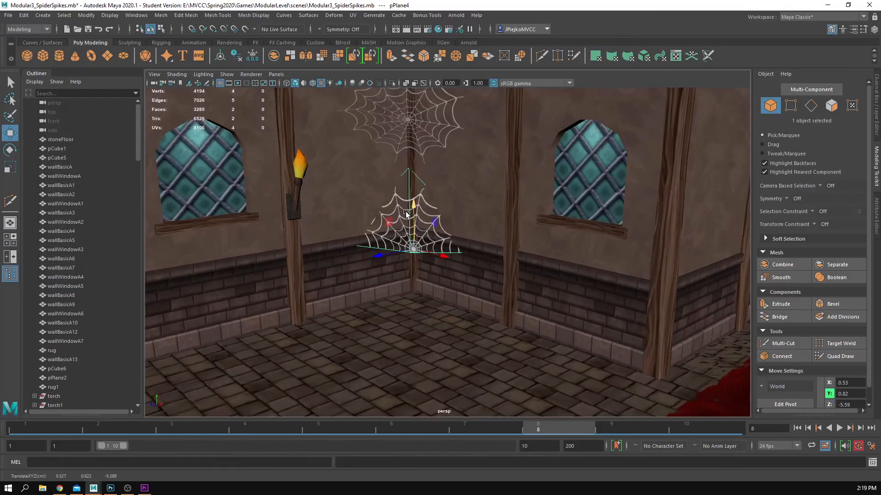
{"action": "key", "text": "ctrl+z"}
Deselect everything and inspect the small spiderweb in the bookshelf from across the room.
{"action": "right_click_drag", "start_coordinate": [487, 329], "coordinate": [459, 220], "text": "alt"}
{"action": "left_click_drag", "start_coordinate": [458, 221], "coordinate": [353, 216], "text": "alt"}
{"action": "left_click", "coordinate": [415, 151]}
{"action": "right_click_drag", "start_coordinate": [353, 217], "coordinate": [590, 197], "text": "alt"}
{"action": "left_click_drag", "start_coordinate": [590, 197], "coordinate": [601, 236], "text": "alt"}
{"action": "right_click_drag", "start_coordinate": [601, 236], "coordinate": [607, 250], "text": "alt"}
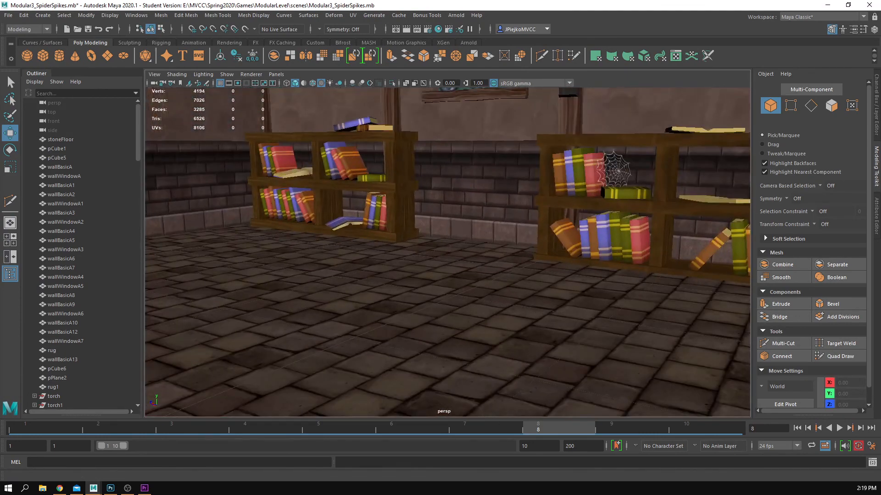